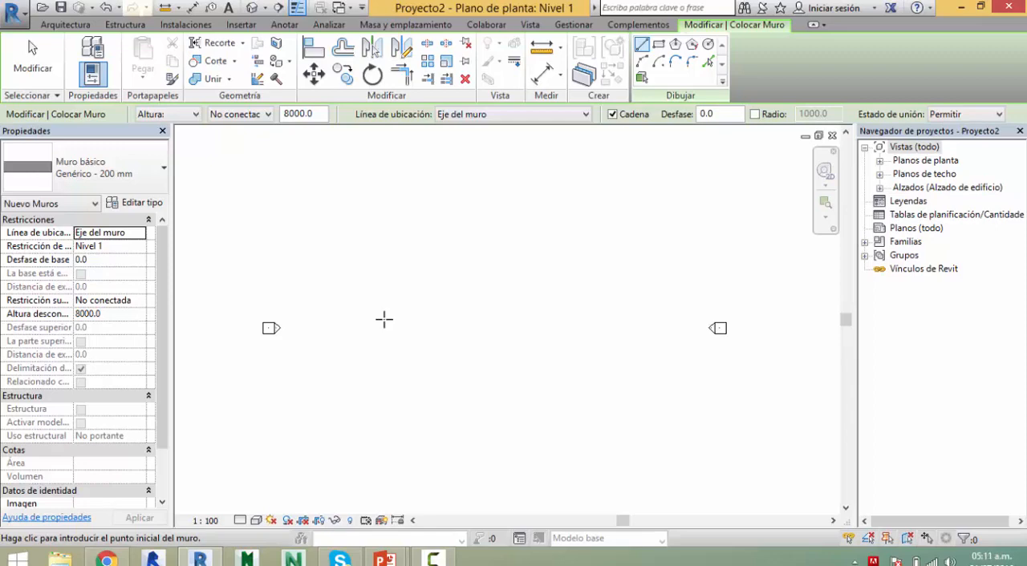
Step: Draw a horizontal 2000 mm long wall of type Genérico - 200 mm between the elevation markers in the Nivel 1 plan
{"action": "scroll", "coordinate": [385, 321], "scroll_direction": "down", "scroll_amount": 1}
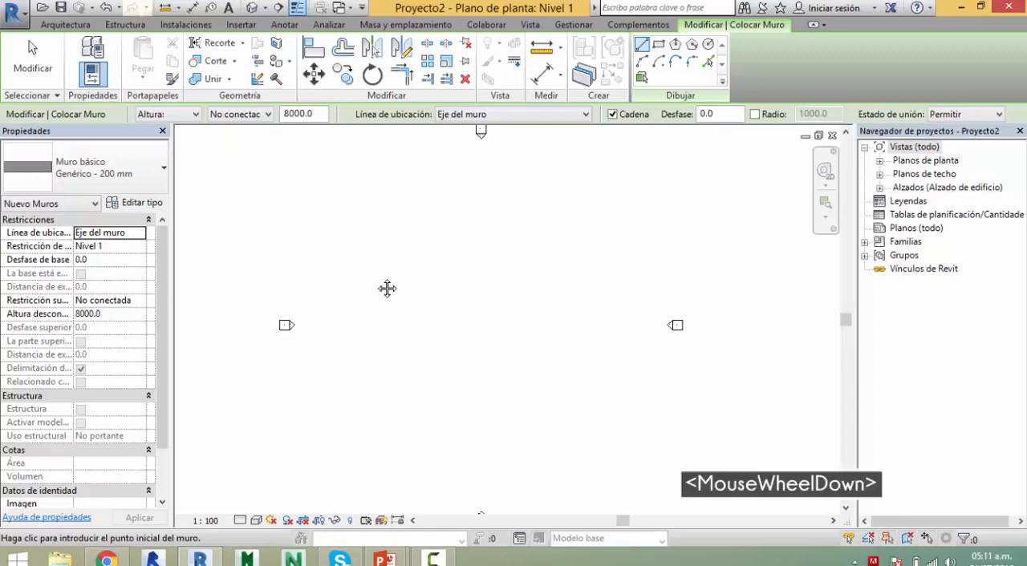
{"action": "middle_click_drag", "start_coordinate": [387, 288], "coordinate": [396, 334]}
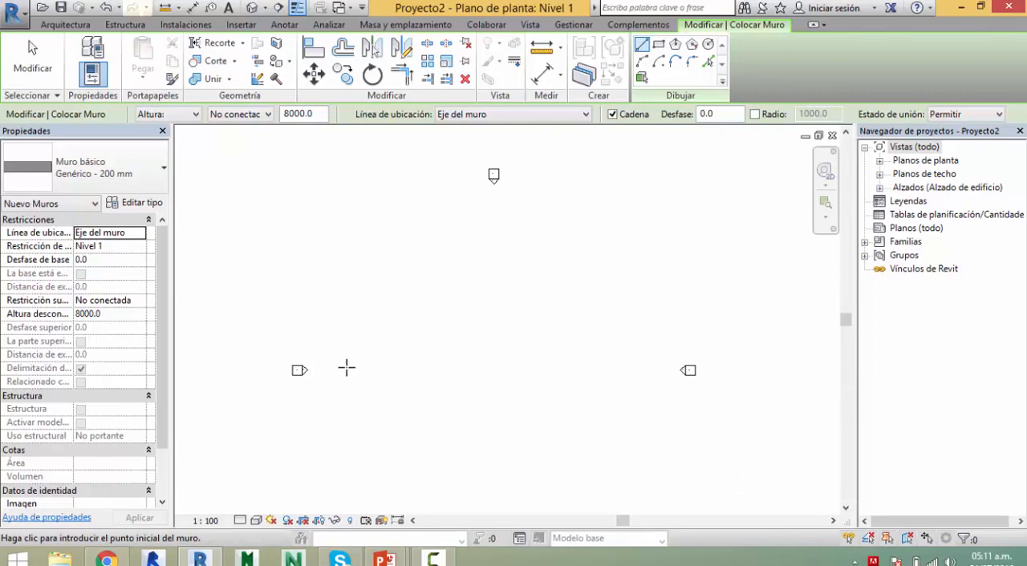
{"action": "left_click", "coordinate": [346, 368]}
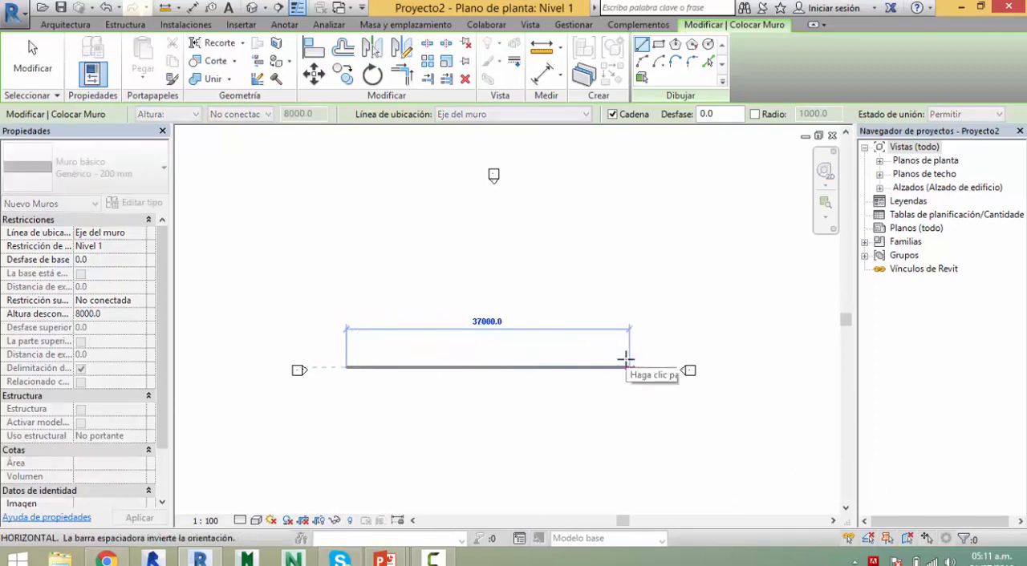
{"action": "scroll", "coordinate": [624, 362], "scroll_direction": "up", "scroll_amount": 8}
{"action": "scroll", "coordinate": [625, 362], "scroll_direction": "down", "scroll_amount": 1}
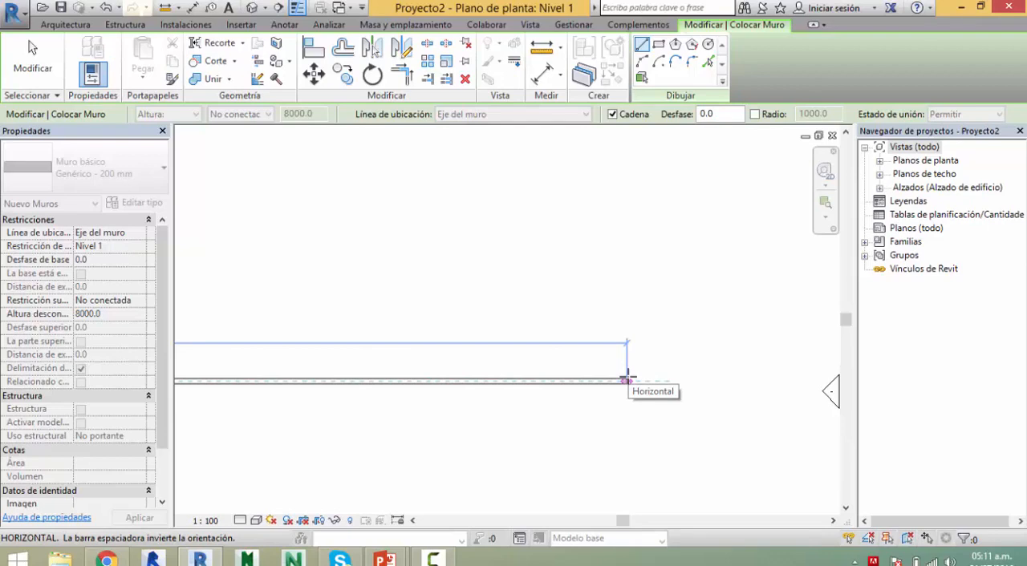
{"action": "scroll", "coordinate": [474, 346], "scroll_direction": "down", "scroll_amount": 2}
{"action": "middle_click_drag", "start_coordinate": [474, 346], "coordinate": [669, 389]}
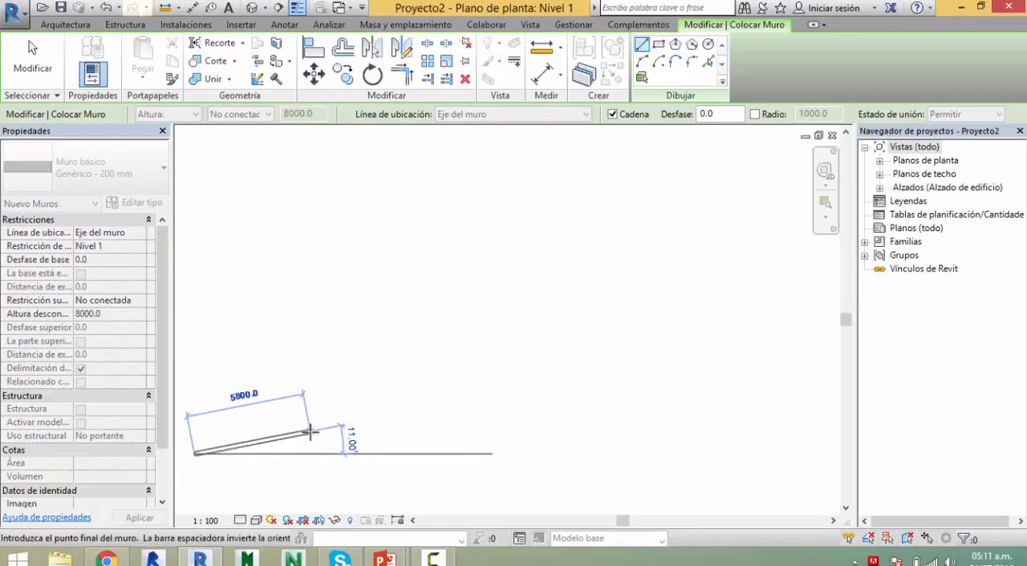
{"action": "middle_click_drag", "start_coordinate": [338, 361], "coordinate": [641, 337]}
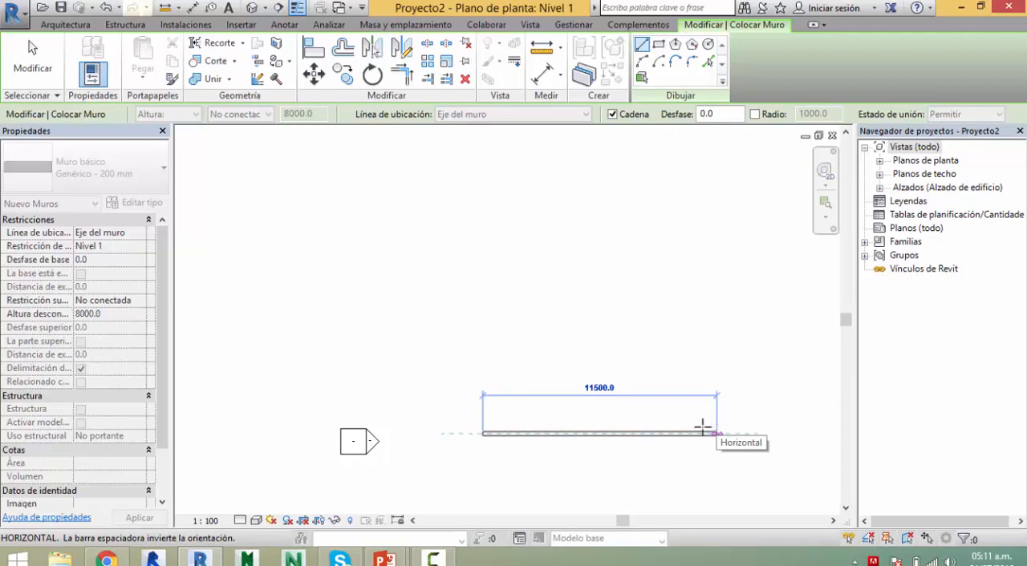
{"action": "scroll", "coordinate": [703, 428], "scroll_direction": "up", "scroll_amount": 8}
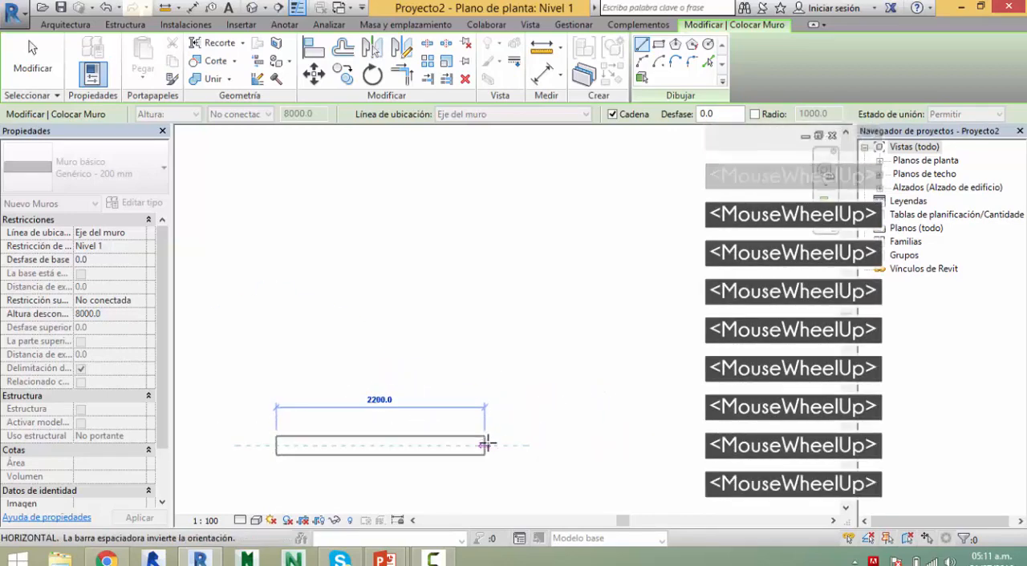
{"action": "middle_click_drag", "start_coordinate": [493, 448], "coordinate": [620, 419]}
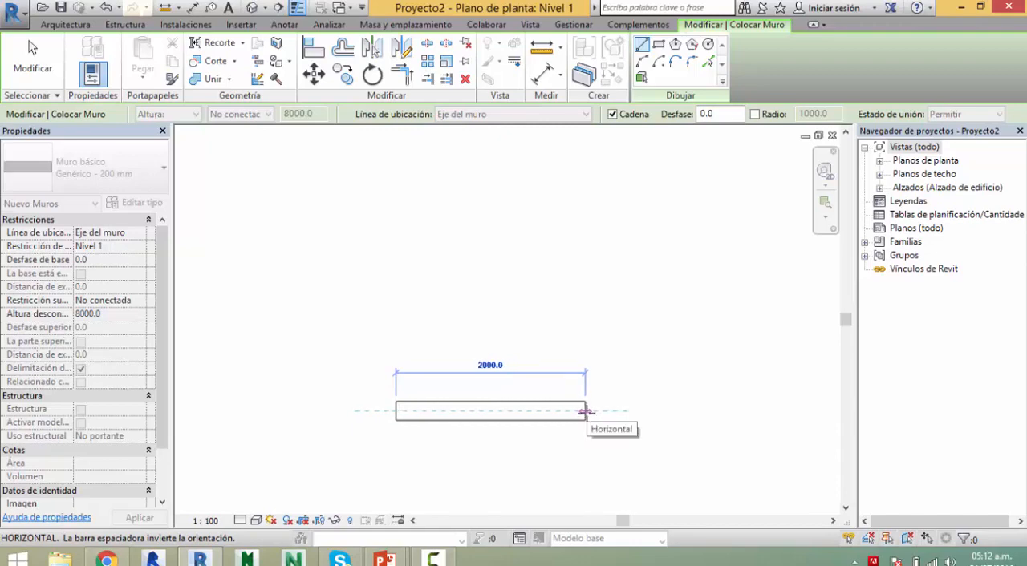
{"action": "left_click", "coordinate": [585, 412]}
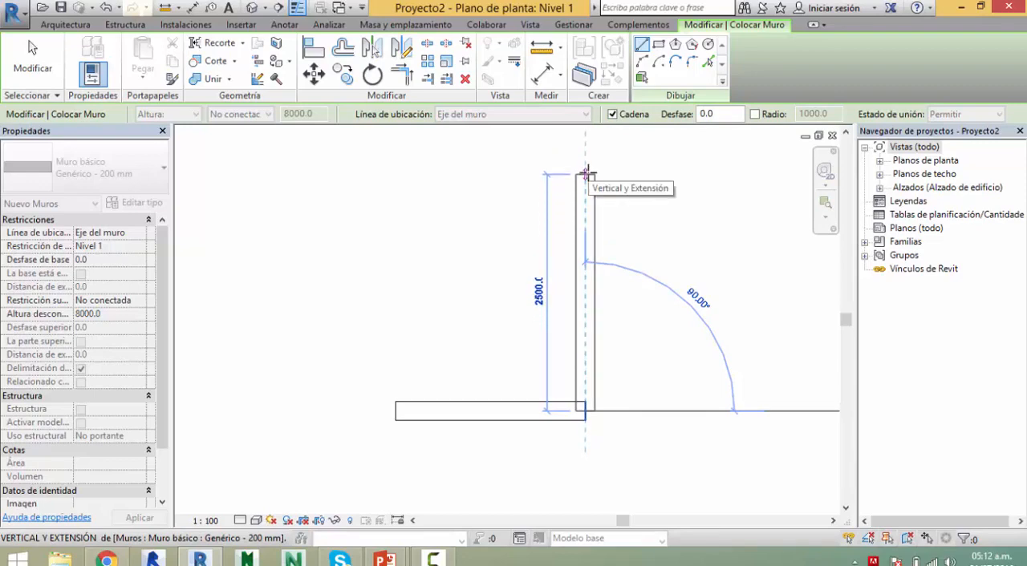
Step: Continue with a 3000 mm wall vertically upward and close the triangle with a diagonal wall to the first wall's starting end
{"action": "type", "text": "3000"}
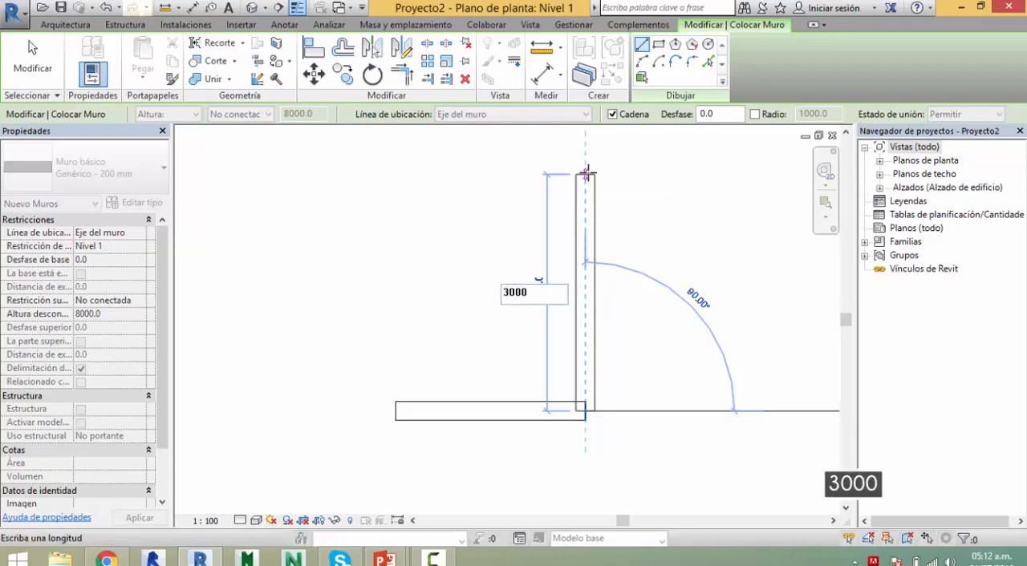
{"action": "key", "text": "Return"}
{"action": "mouse_move", "coordinate": [688, 250]}
{"action": "middle_mouse_down"}
{"action": "mouse_move", "coordinate": [667, 344]}
{"action": "mouse_move", "coordinate": [658, 312]}
{"action": "mouse_move", "coordinate": [637, 309]}
{"action": "middle_mouse_up"}
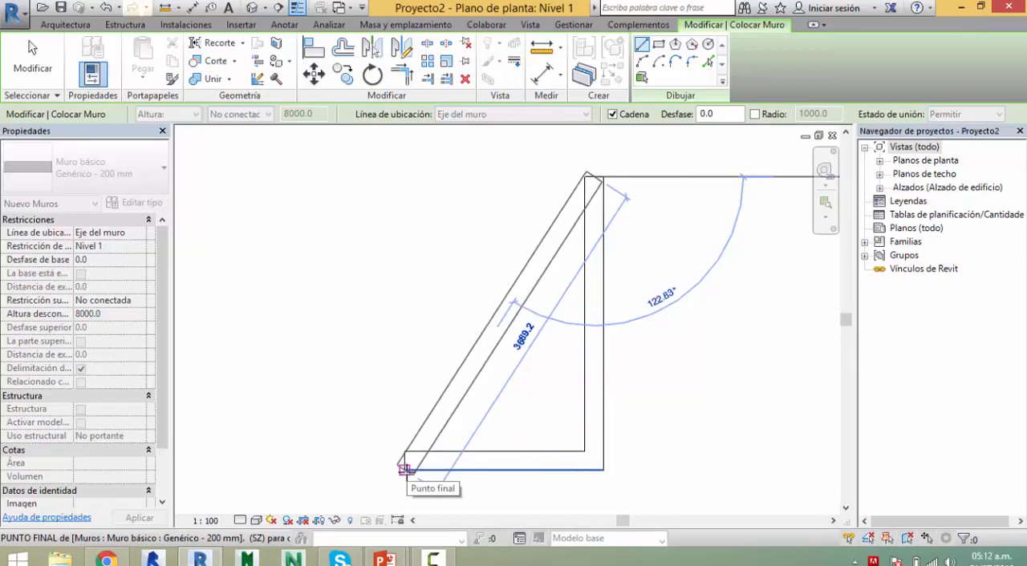
{"action": "left_click", "coordinate": [405, 460]}
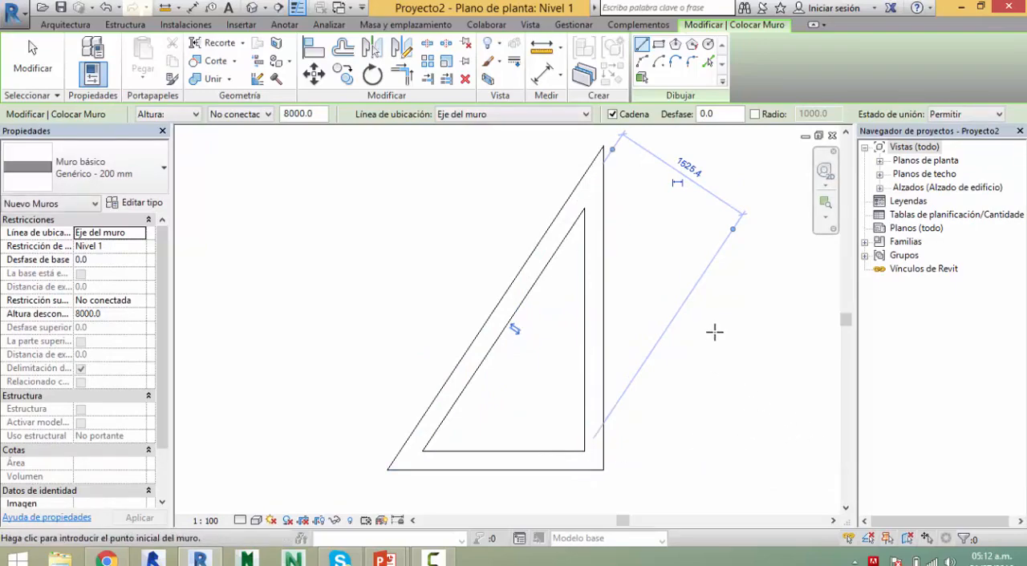
{"action": "key", "text": "Escape"}
{"action": "key", "text": "Escape"}
{"action": "key", "text": "Escape"}
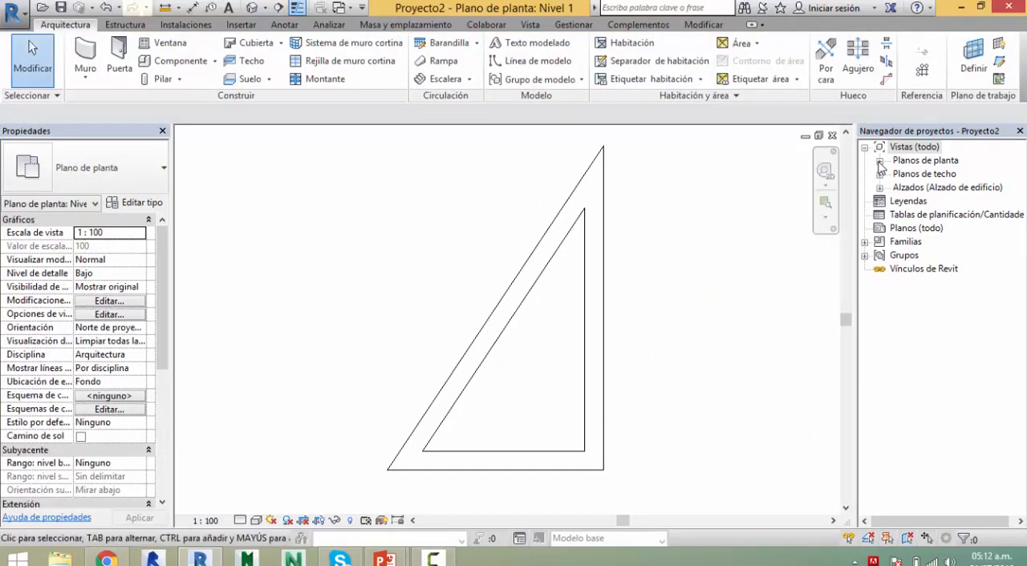
Step: Expand the floor plans in the project browser and inspect the Emplazamiento, Nivel 1 and Nivel 2 views
{"action": "left_click", "coordinate": [879, 163]}
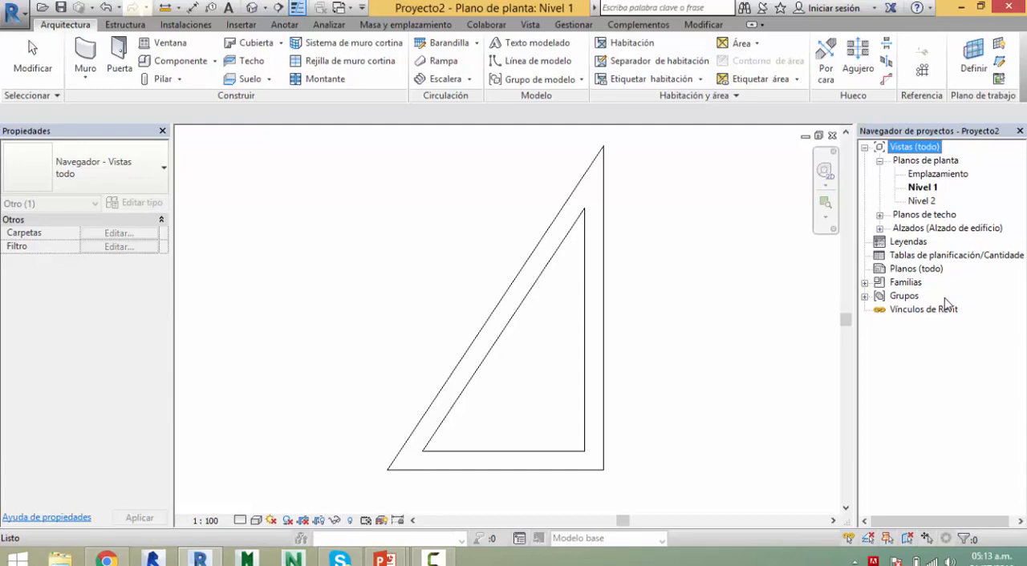
{"action": "left_click", "coordinate": [921, 188]}
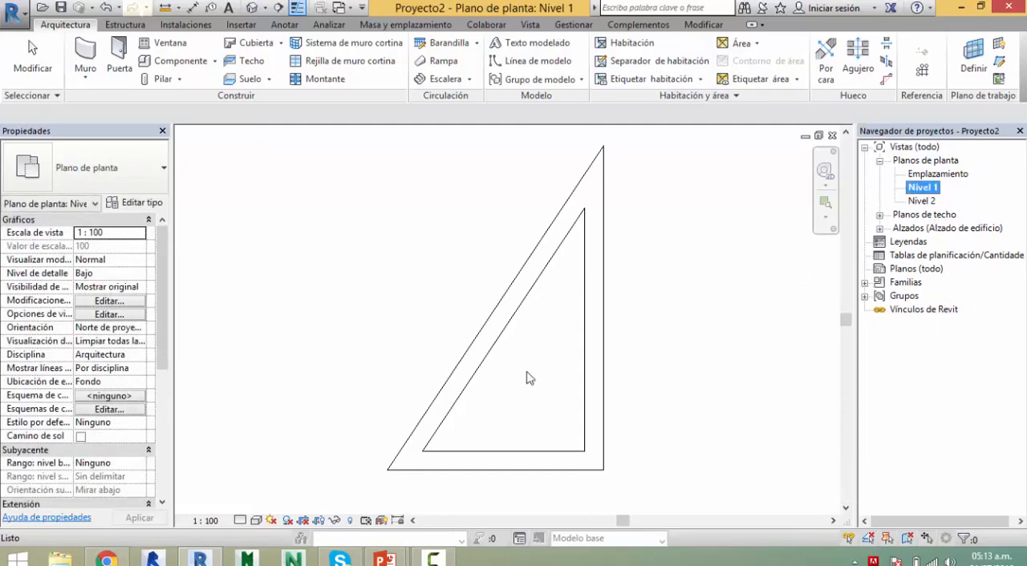
{"action": "left_click", "coordinate": [956, 175]}
{"action": "left_click", "coordinate": [923, 201]}
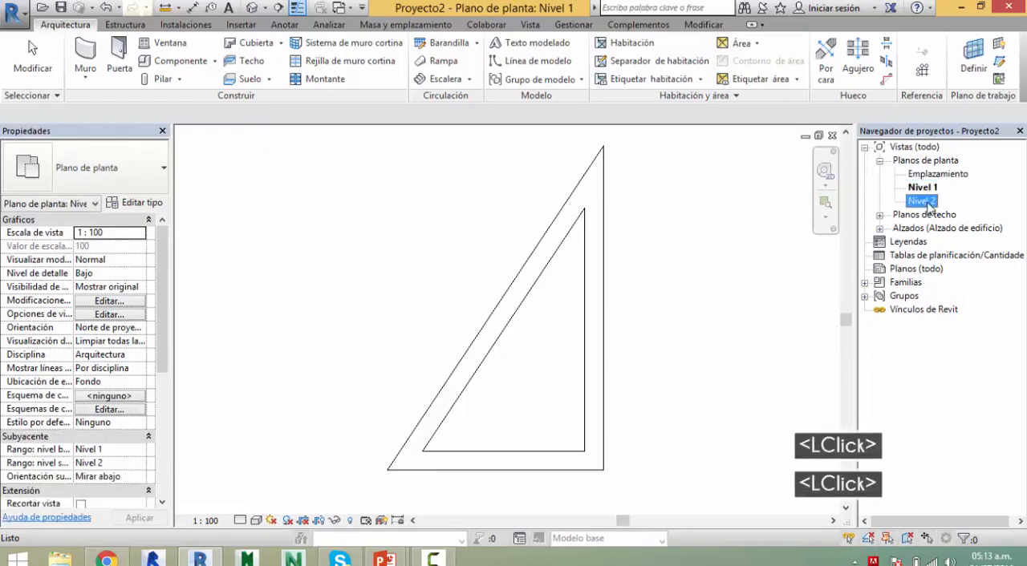
{"action": "left_click", "coordinate": [924, 187]}
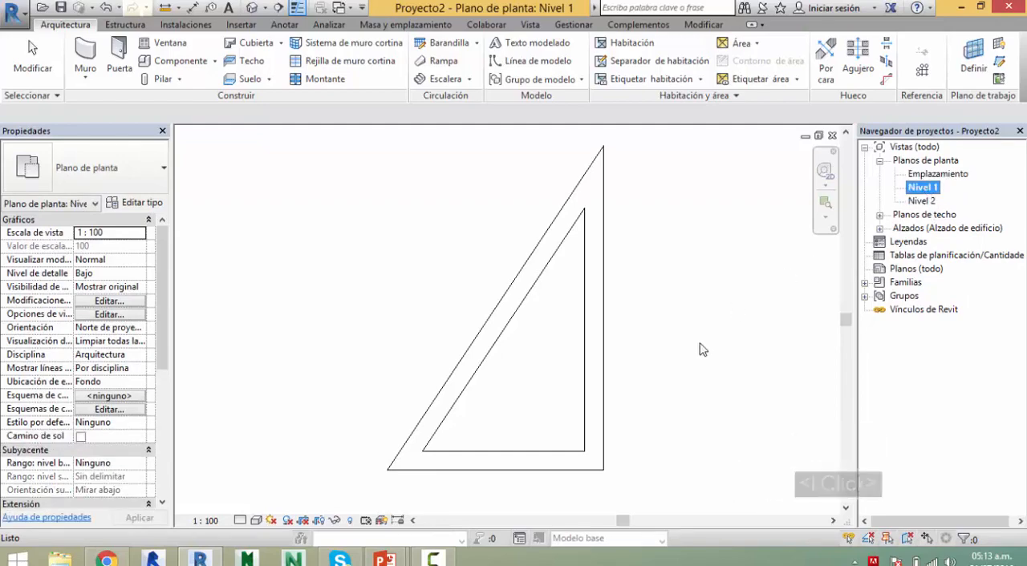
Step: Open the default 3D view and examine the triangular walls from another angle, checking the short wall's properties
{"action": "left_click", "coordinate": [253, 8]}
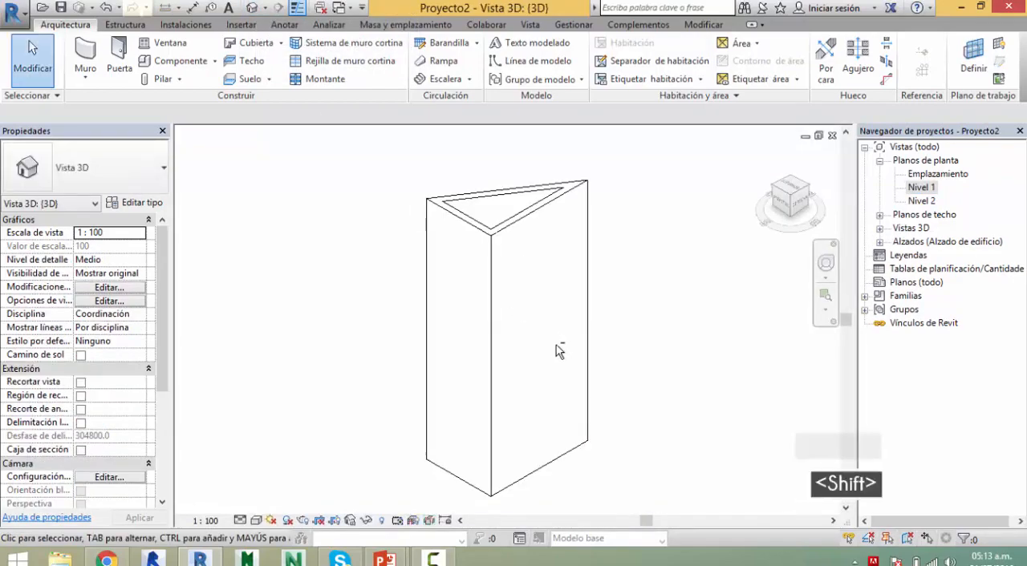
{"action": "middle_click_drag", "start_coordinate": [557, 350], "coordinate": [791, 397], "text": "shift"}
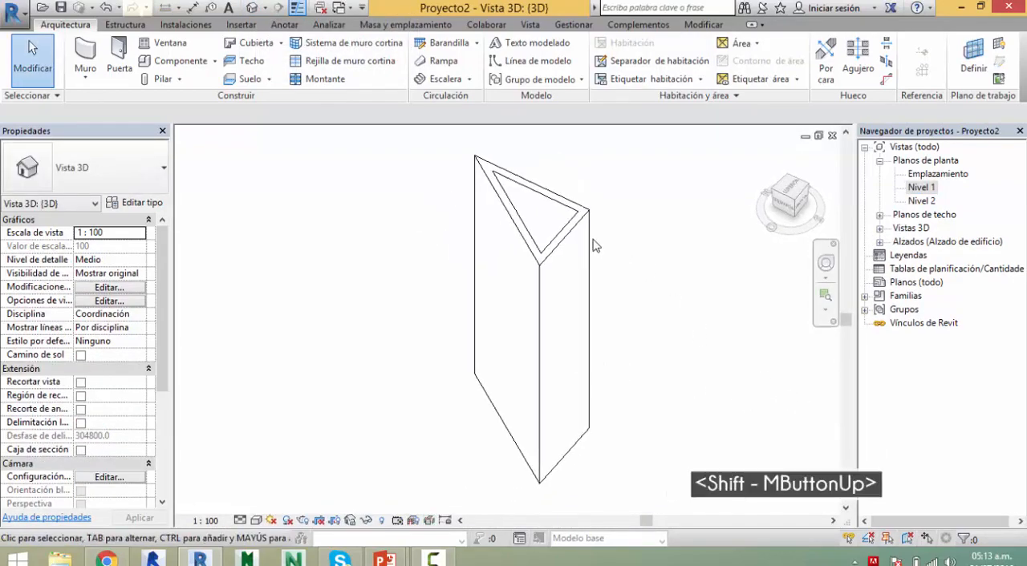
{"action": "left_click", "coordinate": [567, 229]}
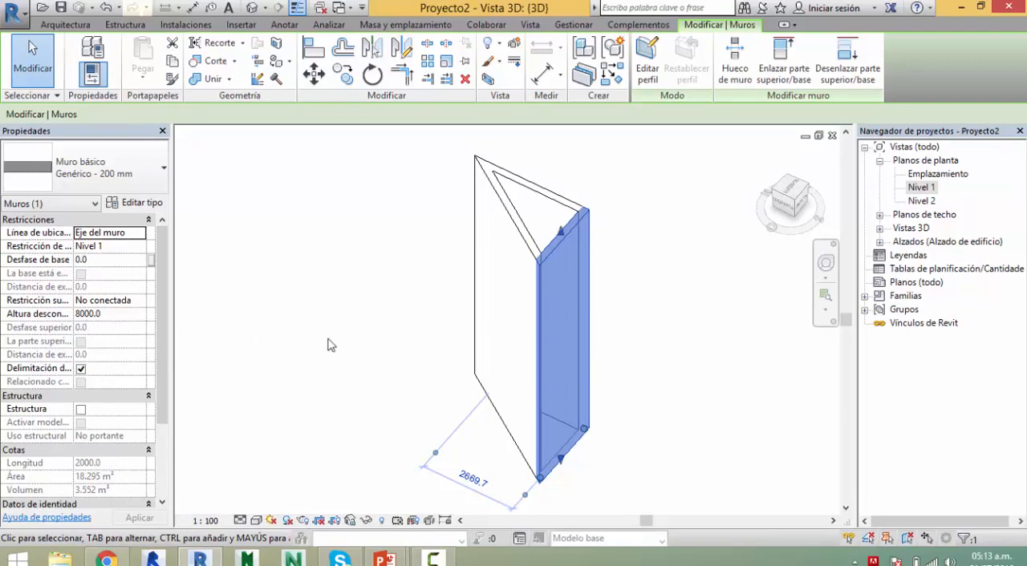
{"action": "key", "text": "Escape"}
{"action": "middle_click_drag", "start_coordinate": [591, 298], "coordinate": [591, 299], "text": "shift"}
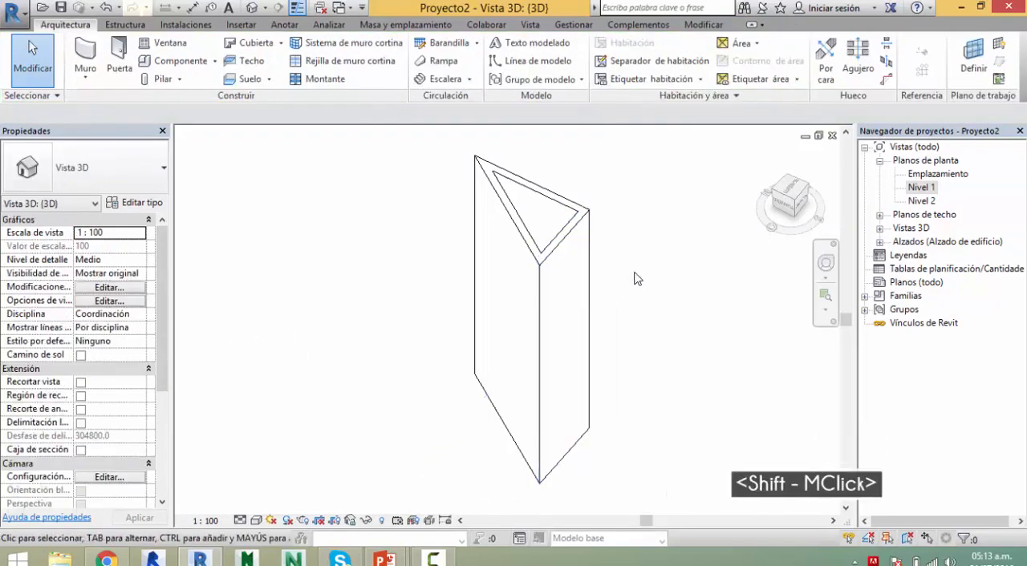
{"action": "left_click", "coordinate": [633, 281]}
{"action": "key", "text": "Escape"}
Step: Reopen the Nivel 1 floor plan
{"action": "left_click", "coordinate": [921, 189]}
{"action": "double_click", "coordinate": [921, 188]}
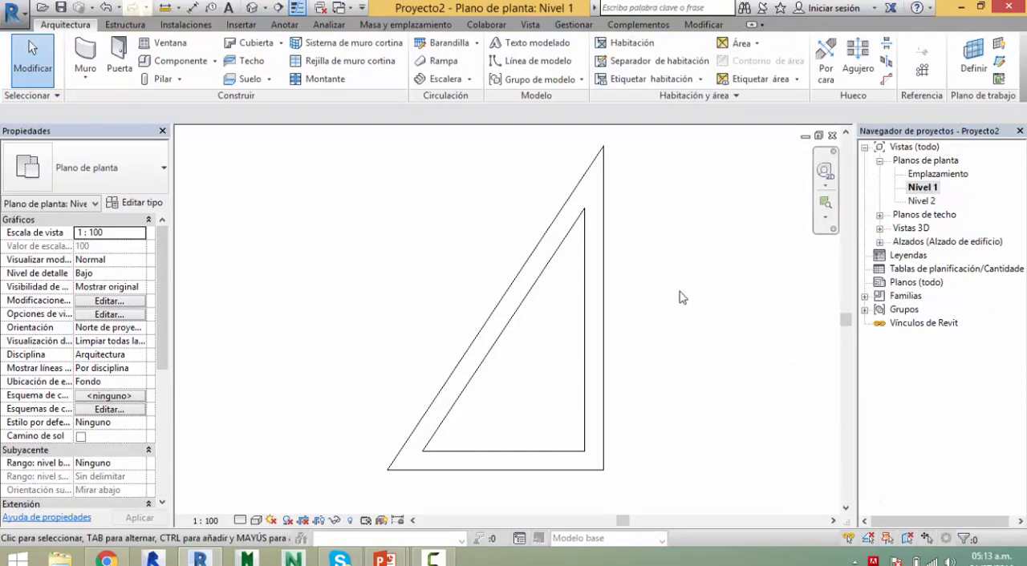
{"action": "key", "text": "Escape"}
Step: Draw a separate horizontal wall 1385.4 mm long in the free space to the right of the triangle
{"action": "scroll", "coordinate": [670, 271], "scroll_direction": "down", "scroll_amount": 2}
{"action": "middle_click_drag", "start_coordinate": [671, 271], "coordinate": [590, 269]}
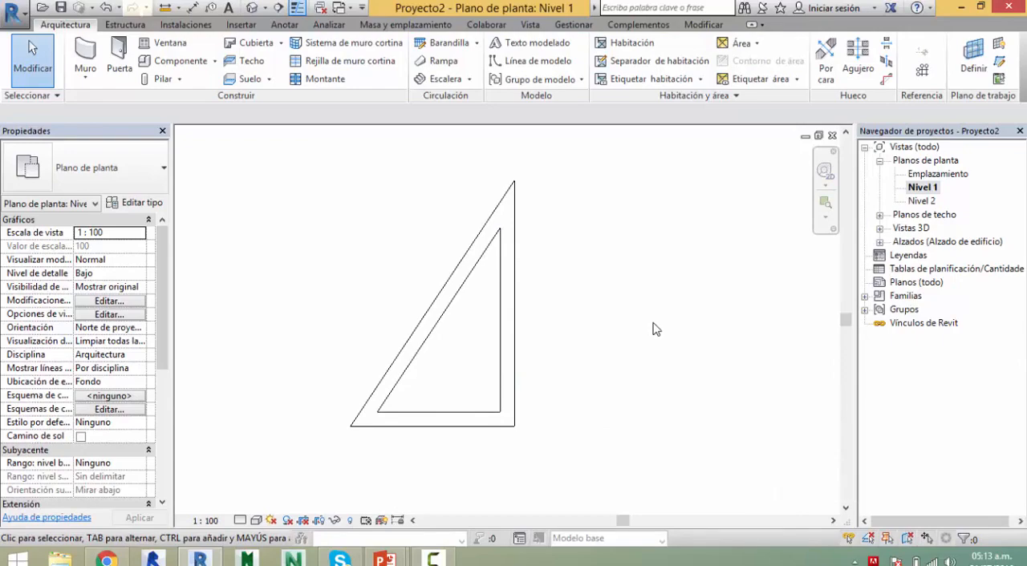
{"action": "middle_click_drag", "start_coordinate": [653, 329], "coordinate": [589, 333]}
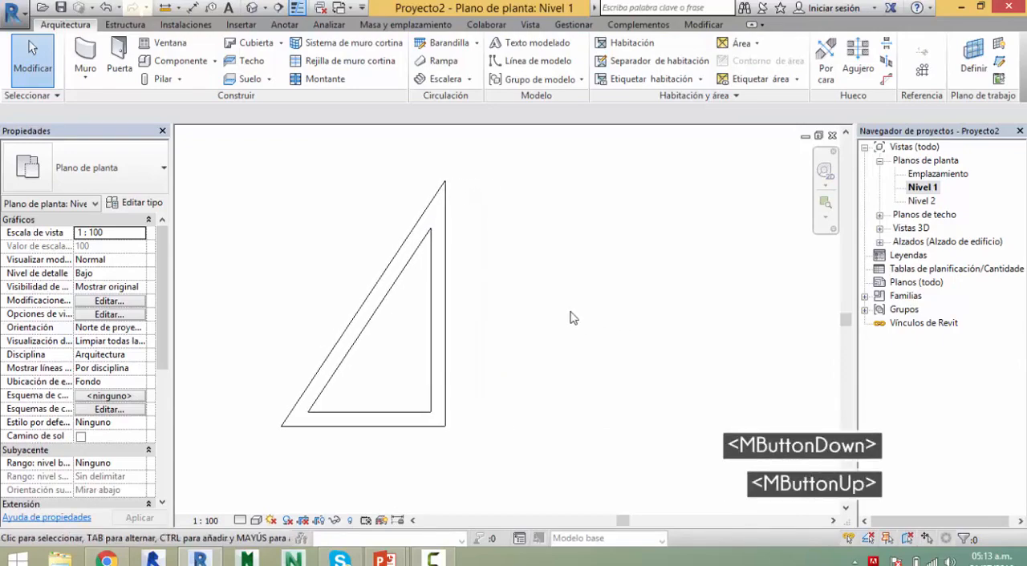
{"action": "left_click", "coordinate": [85, 55]}
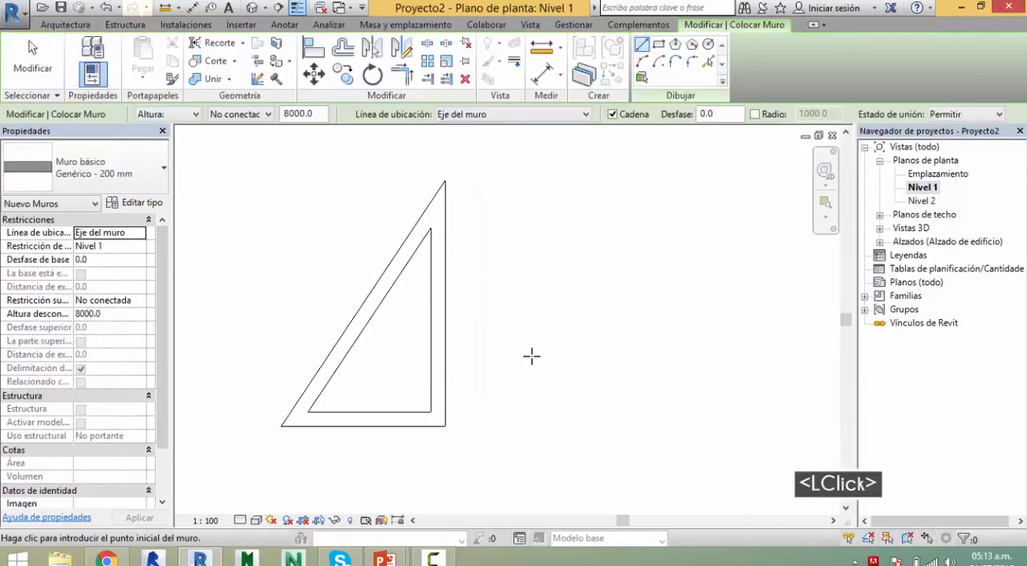
{"action": "left_click", "coordinate": [523, 353]}
{"action": "scroll", "coordinate": [586, 354], "scroll_direction": "up", "scroll_amount": 4}
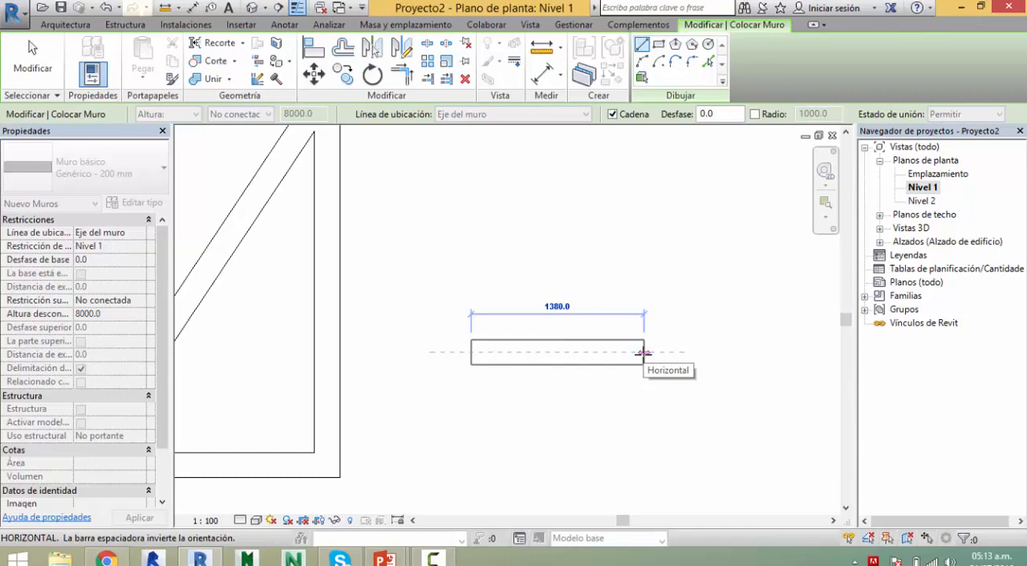
{"action": "type", "text": "1385"}
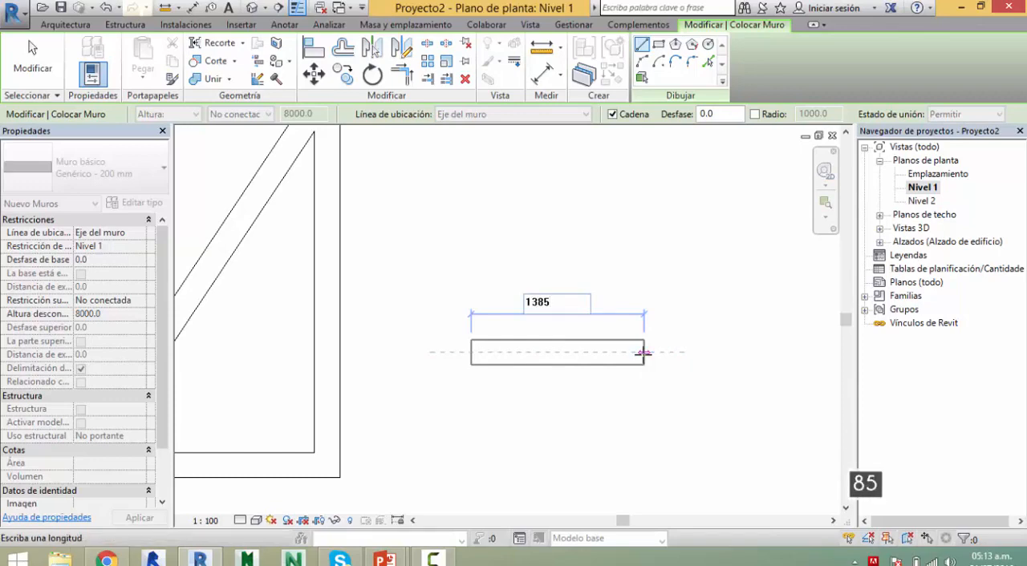
{"action": "type", "text": ".4"}
{"action": "key", "text": "Return"}
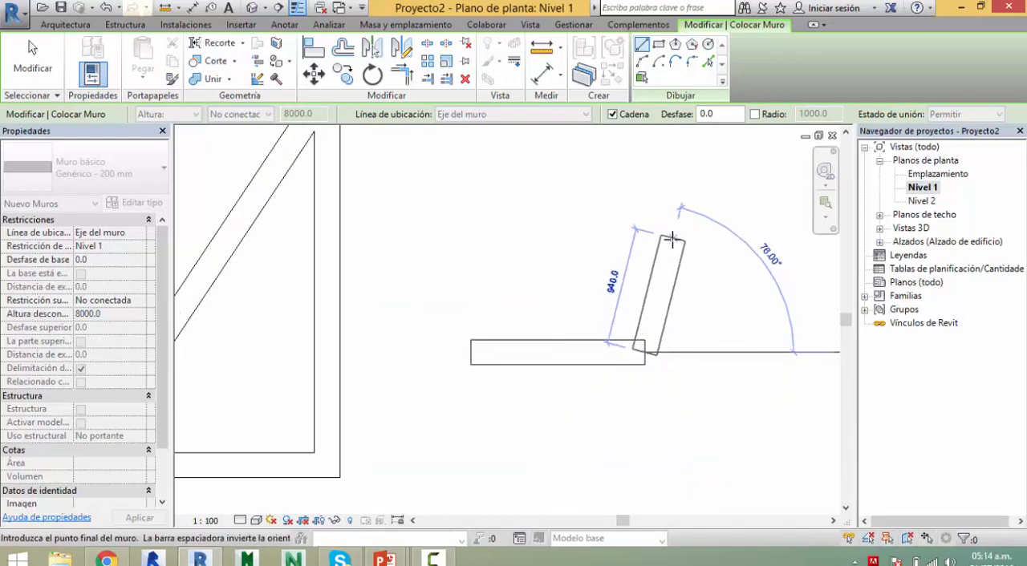
Step: Continue with a diagonal wall about 3291 mm long to the wall endpoint at the triangle's apex, and end the wall chain
{"action": "middle_click_drag", "start_coordinate": [670, 241], "coordinate": [622, 281]}
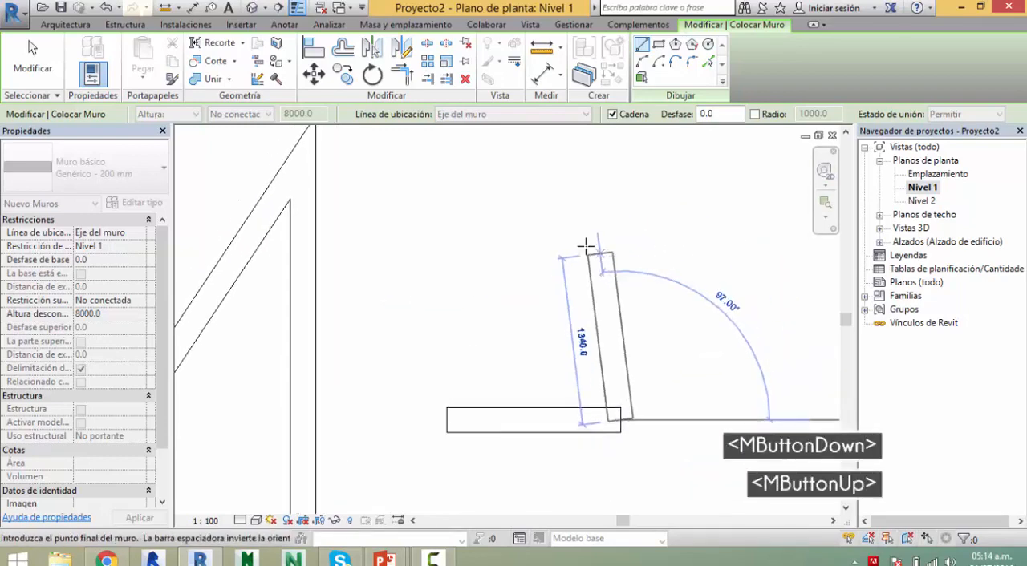
{"action": "middle_click_drag", "start_coordinate": [364, 183], "coordinate": [425, 262]}
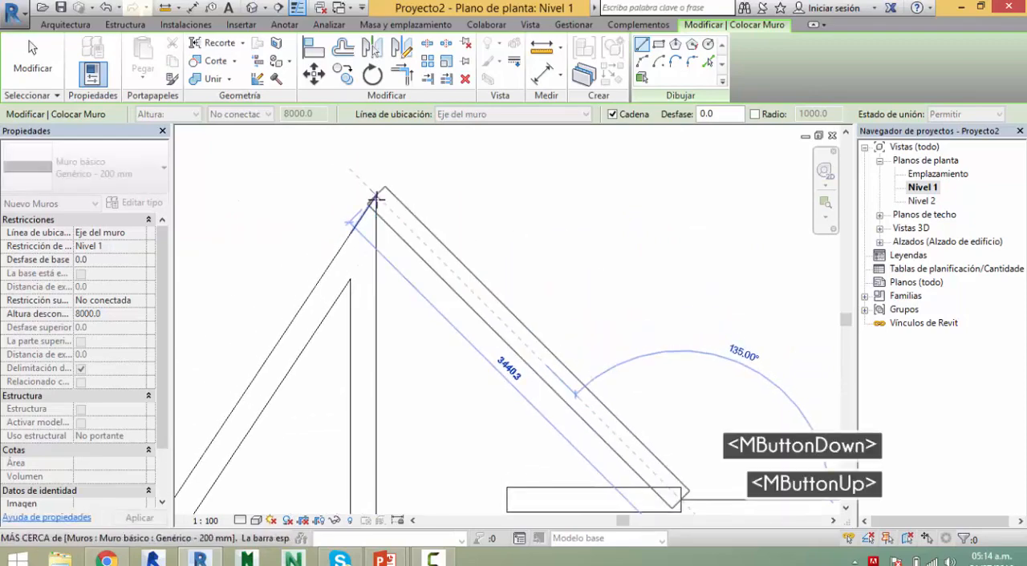
{"action": "left_click", "coordinate": [362, 238]}
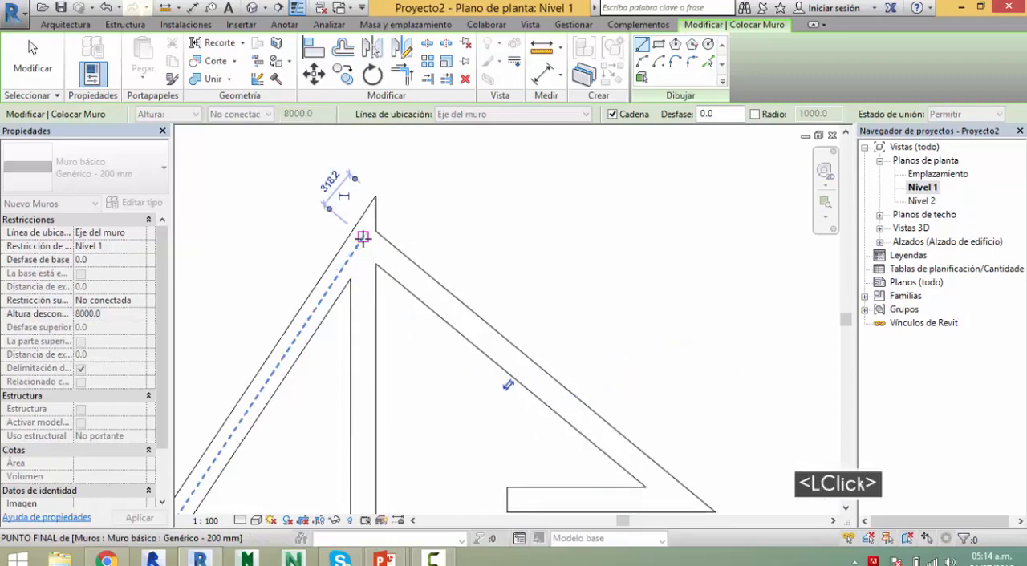
{"action": "key", "text": "Escape"}
{"action": "middle_click_drag", "start_coordinate": [622, 339], "coordinate": [640, 254]}
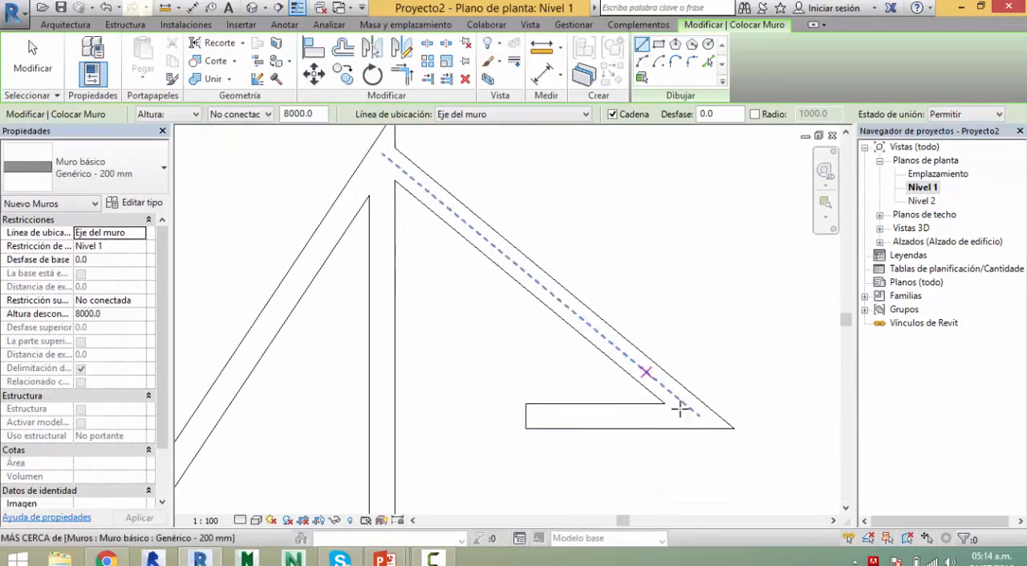
Step: Switch to the presentation slide on creating linear elements, review the ways of finishing a command, and return to Revit
{"action": "key", "text": "alt+Tab"}
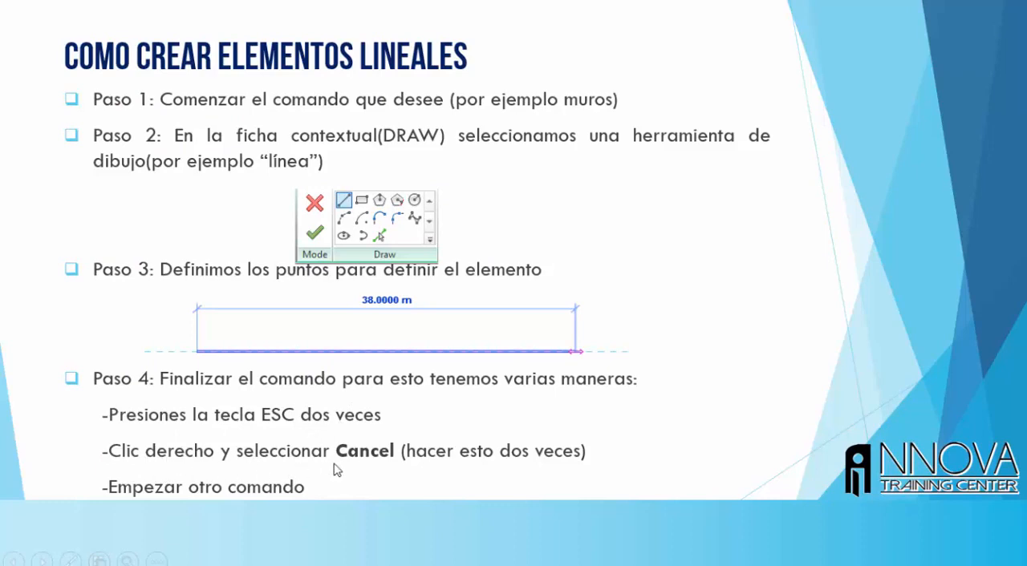
{"action": "key", "text": "alt+Tab"}
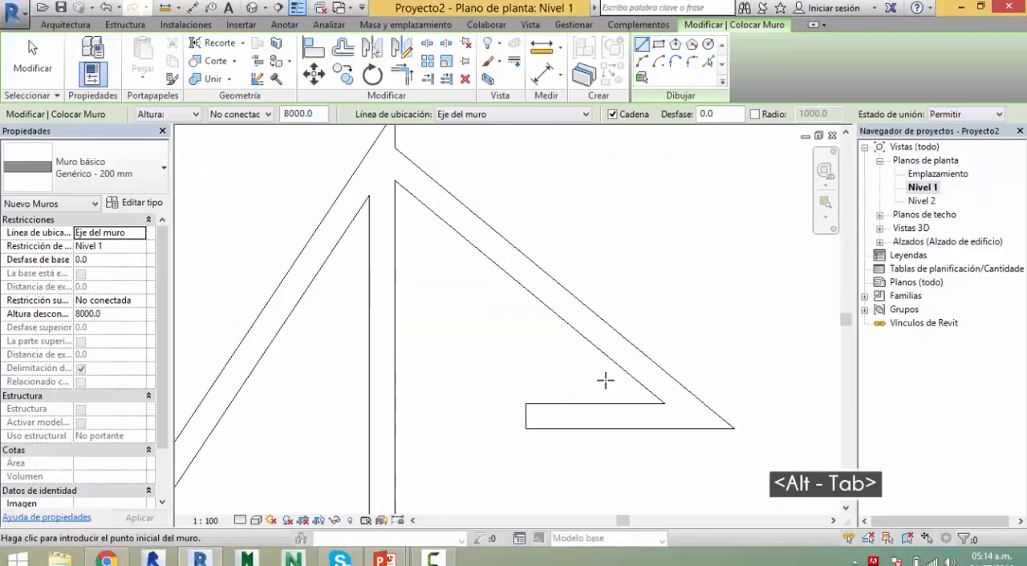
Step: Start a wall in the free space to the right of the triangle, and cancel both the segment and the Wall command
{"action": "middle_click_drag", "start_coordinate": [679, 310], "coordinate": [509, 367]}
{"action": "key", "text": "w"}
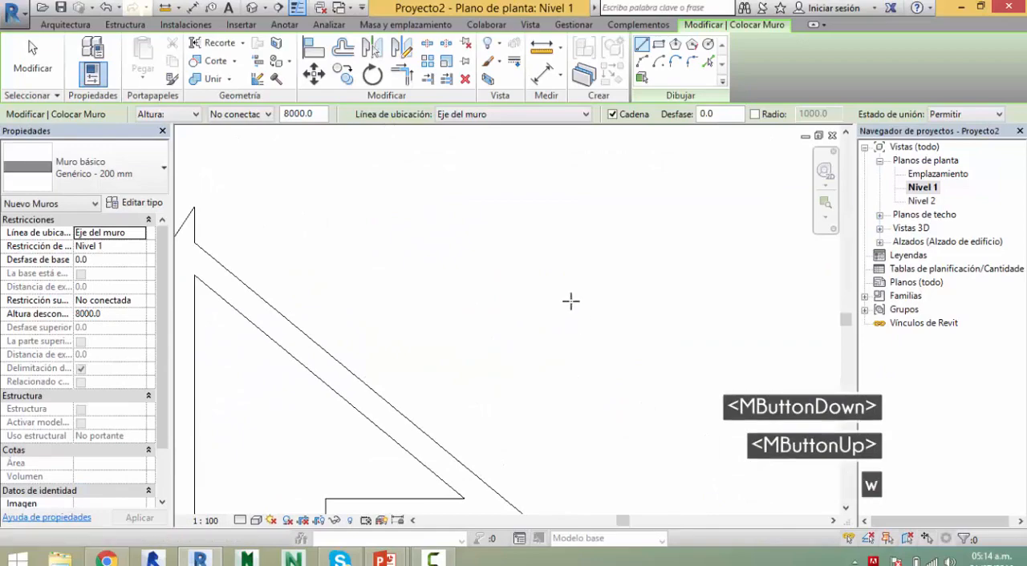
{"action": "key", "text": "a"}
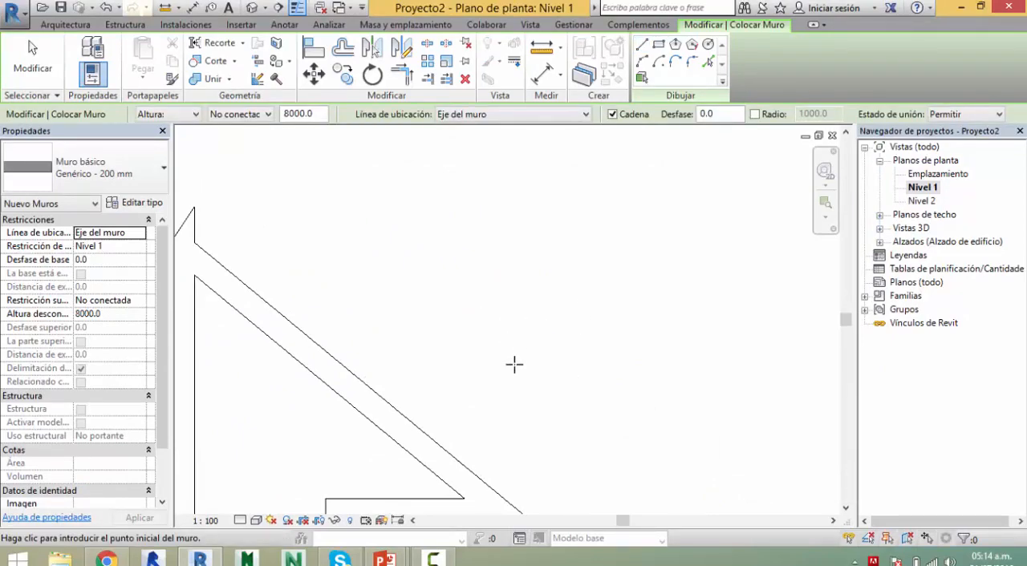
{"action": "left_click", "coordinate": [479, 358]}
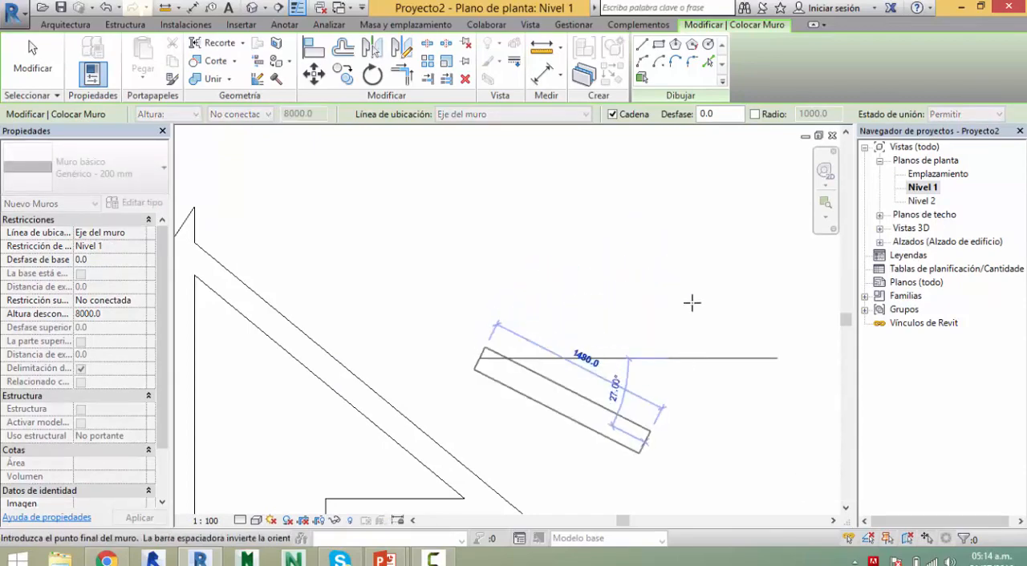
{"action": "key", "text": "Escape"}
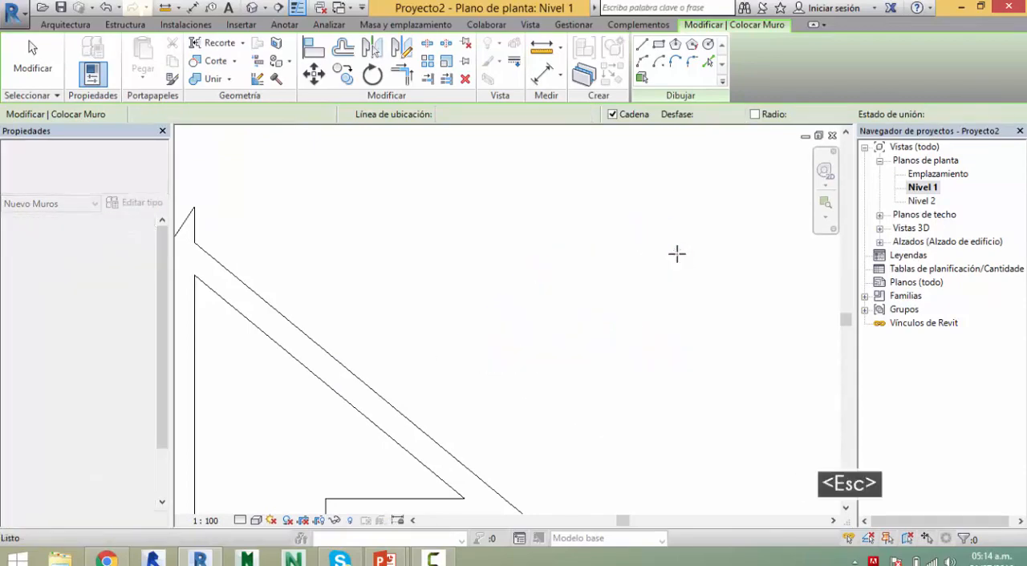
{"action": "key", "text": "Escape"}
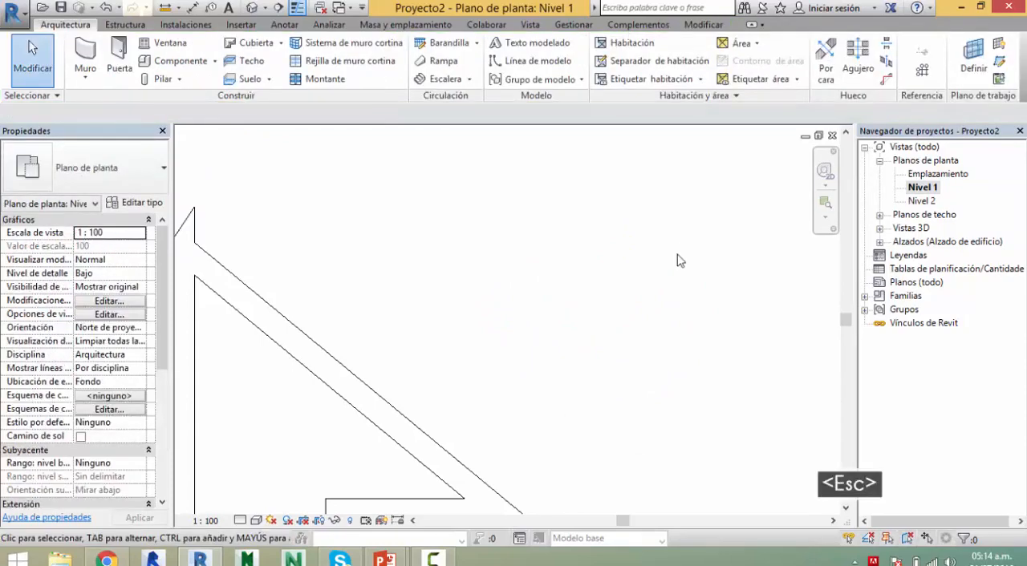
Step: Restart the Wall command, begin a segment to the right of the triangle, and cancel the segment through its contextual Cancel option
{"action": "key", "text": "w"}
{"action": "key", "text": "a"}
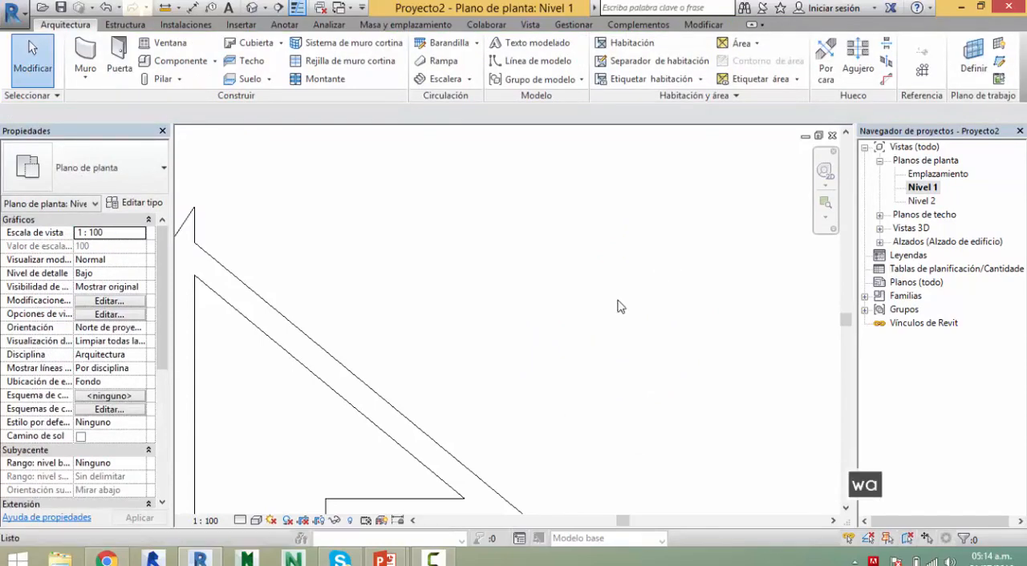
{"action": "left_click", "coordinate": [488, 350]}
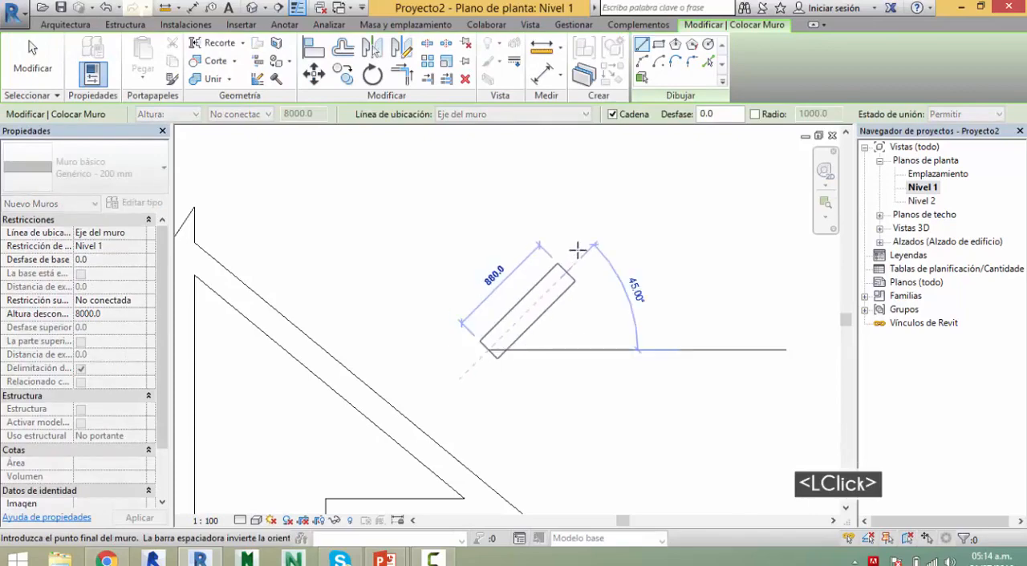
{"action": "right_click", "coordinate": [635, 201]}
{"action": "left_click", "coordinate": [652, 210]}
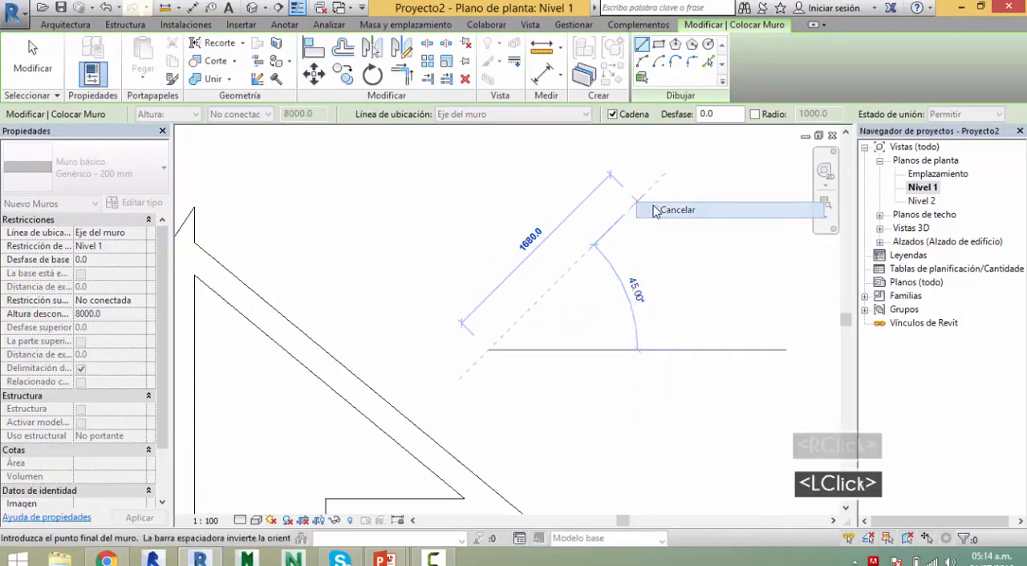
Step: Begin another wall segment, end the Wall command by starting the Beam command instead, and leave that command without placing a beam
{"action": "left_click", "coordinate": [459, 364]}
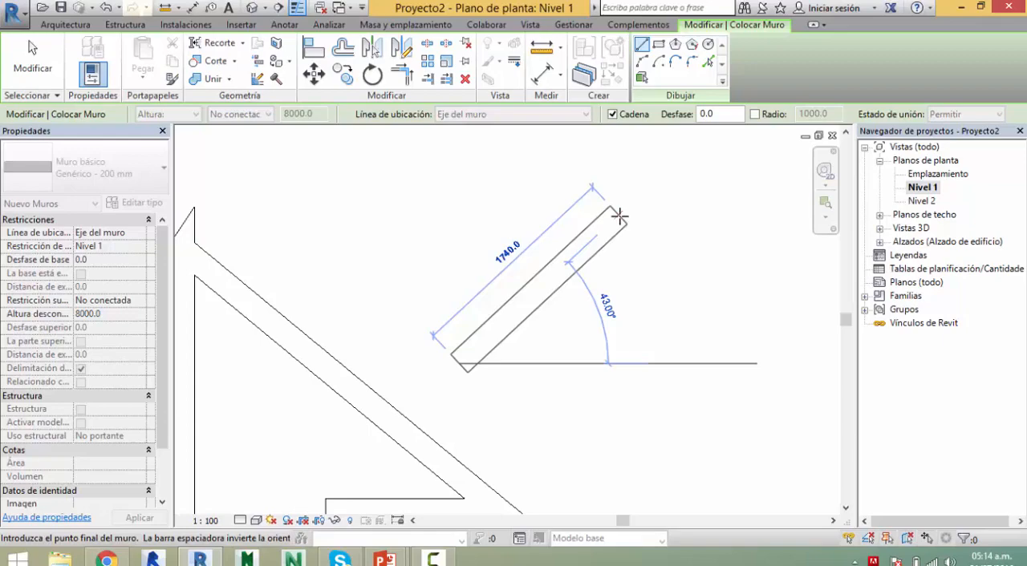
{"action": "key", "text": "Escape"}
{"action": "key", "text": "b"}
{"action": "key", "text": "m"}
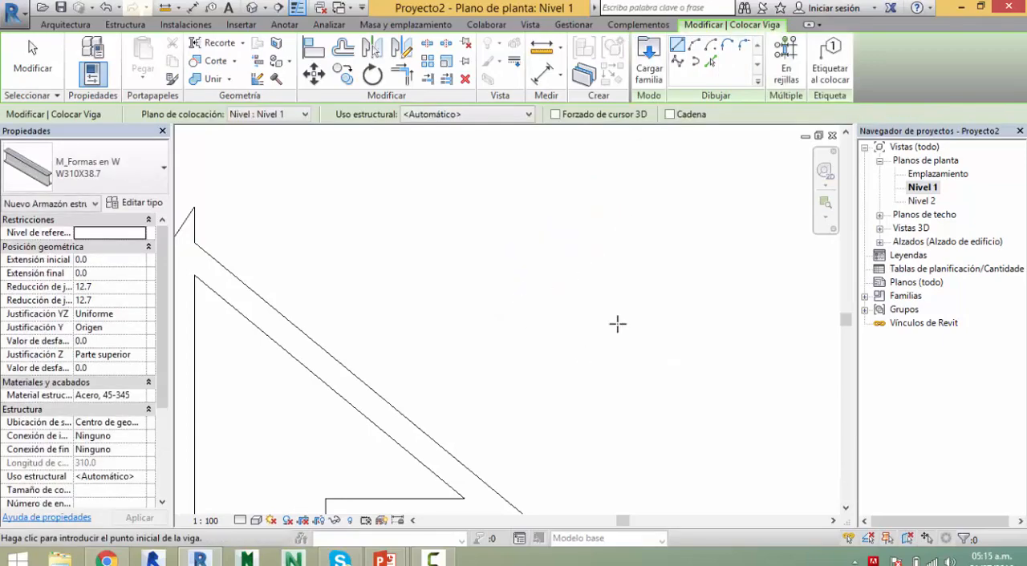
{"action": "key", "text": "Escape"}
{"action": "key", "text": "Escape"}
{"action": "key", "text": "Escape"}
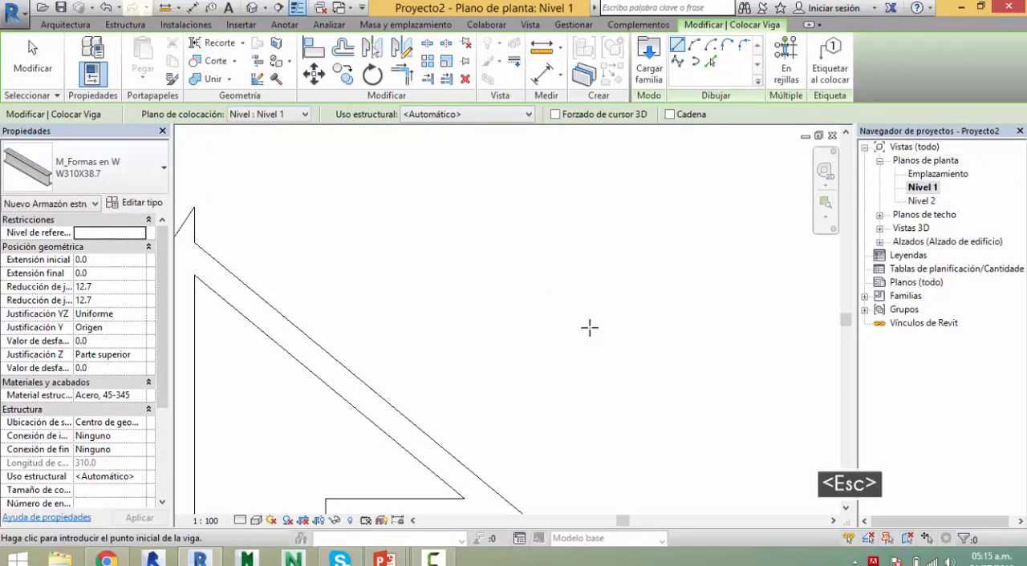
{"action": "scroll", "coordinate": [589, 329], "scroll_direction": "down", "scroll_amount": 5}
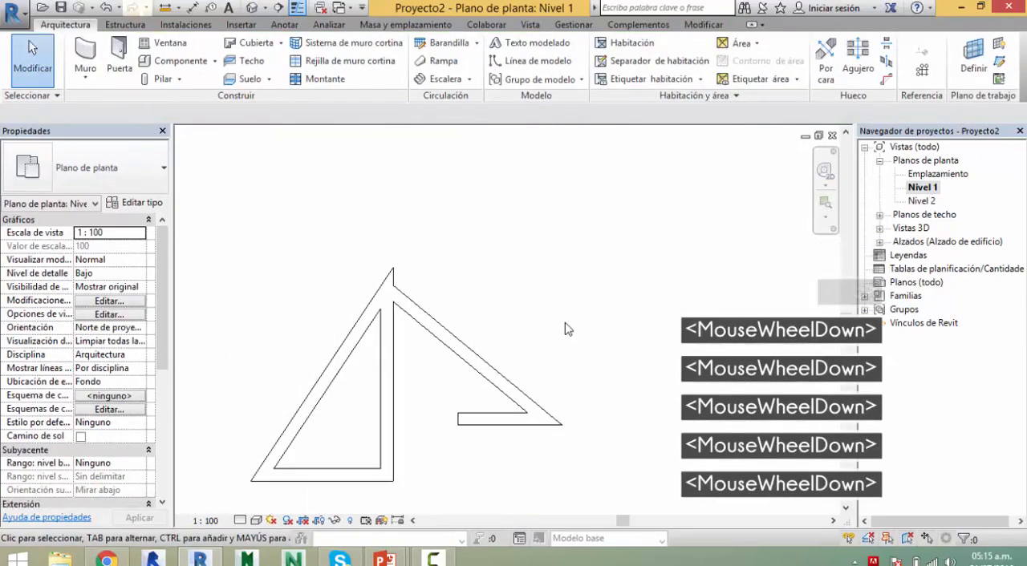
{"action": "mouse_move", "coordinate": [564, 328]}
{"action": "middle_mouse_down"}
{"action": "mouse_move", "coordinate": [591, 298]}
{"action": "mouse_move", "coordinate": [519, 314]}
{"action": "middle_mouse_up"}
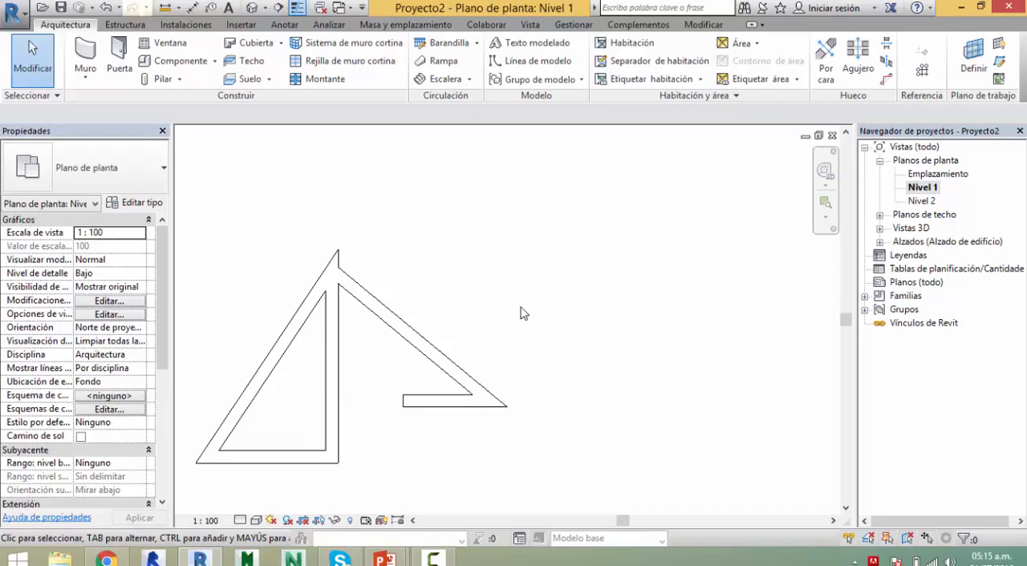
{"action": "middle_click_drag", "start_coordinate": [474, 339], "coordinate": [518, 323]}
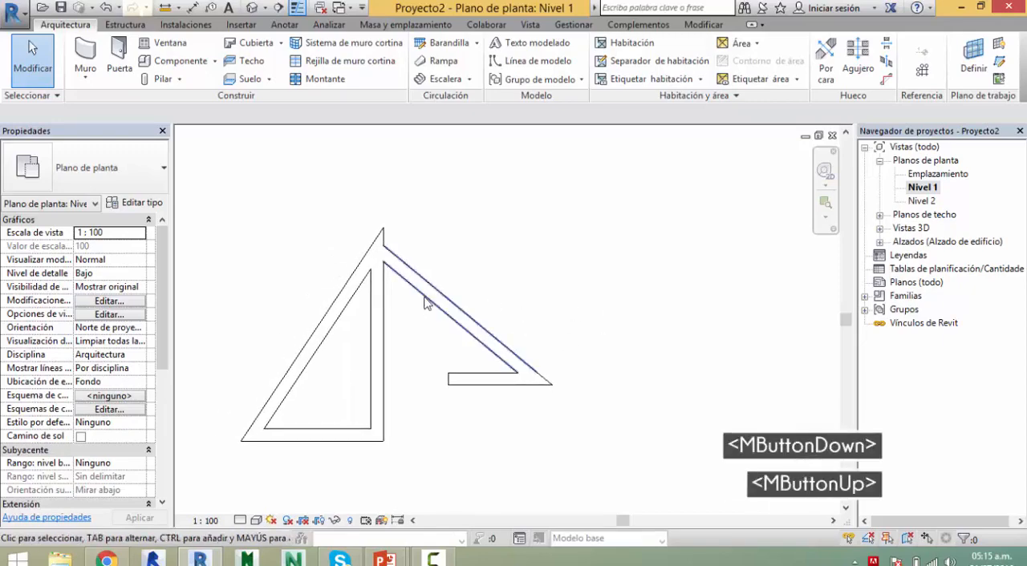
{"action": "scroll", "coordinate": [408, 297], "scroll_direction": "up", "scroll_amount": 5}
{"action": "scroll", "coordinate": [408, 314], "scroll_direction": "down", "scroll_amount": 5}
{"action": "scroll", "coordinate": [385, 297], "scroll_direction": "down", "scroll_amount": 1}
{"action": "middle_click_drag", "start_coordinate": [292, 235], "coordinate": [240, 190]}
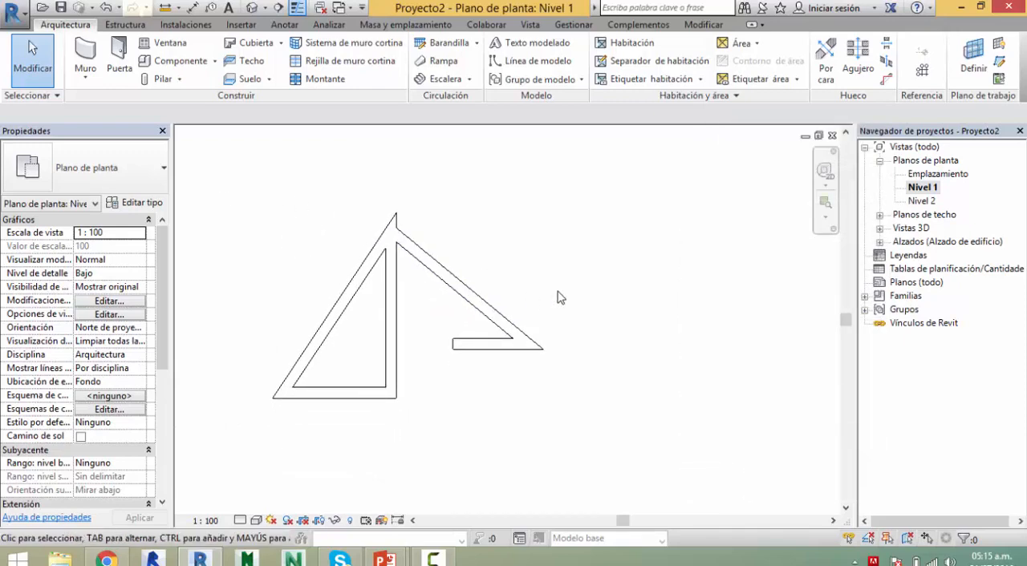
Step: Switch to the presentation, review the slide on the Chain, Offset and Radius drawing options, and return to Revit
{"action": "key", "text": "alt+Tab"}
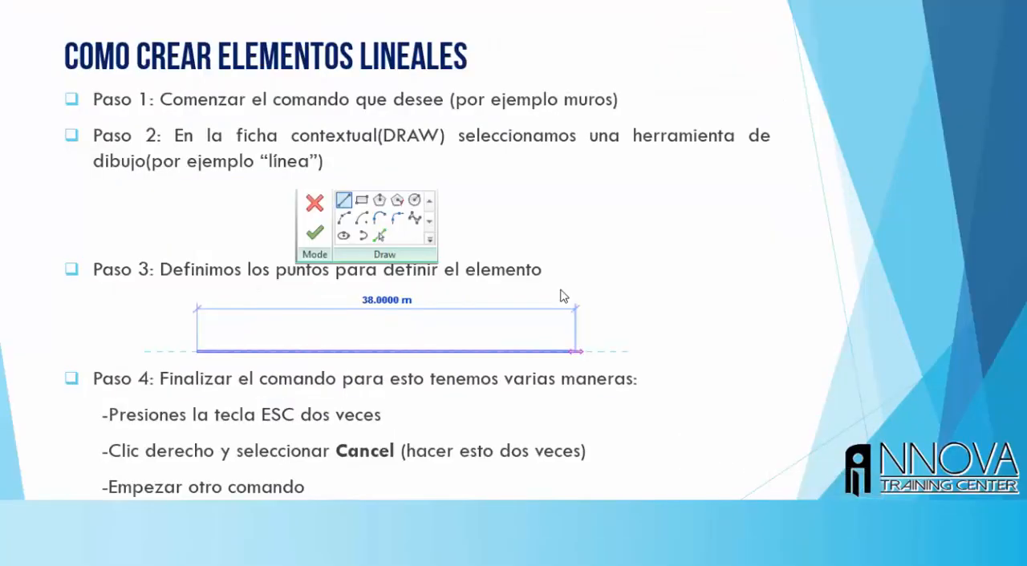
{"action": "key", "text": "Right"}
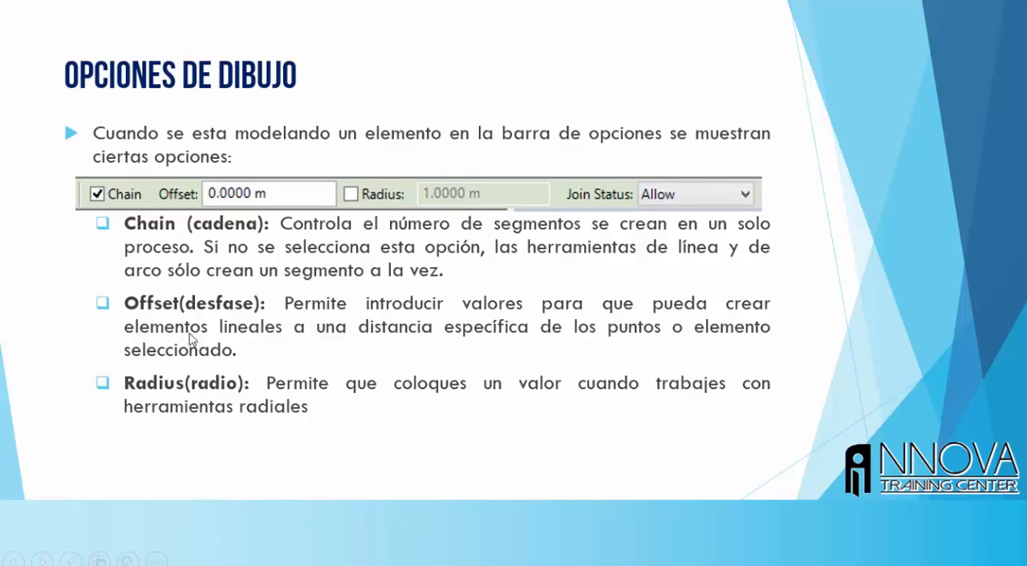
{"action": "key", "text": "alt+Tab"}
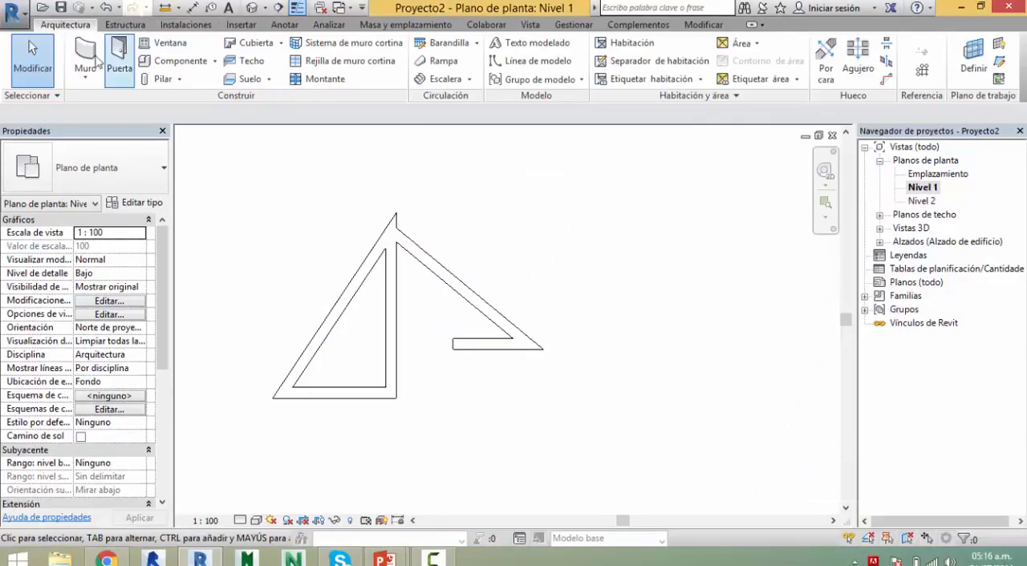
Step: Start the Wall command with the Chain option off and draw a single wall 2800 mm long at 19° right of the triangle
{"action": "left_click", "coordinate": [85, 57]}
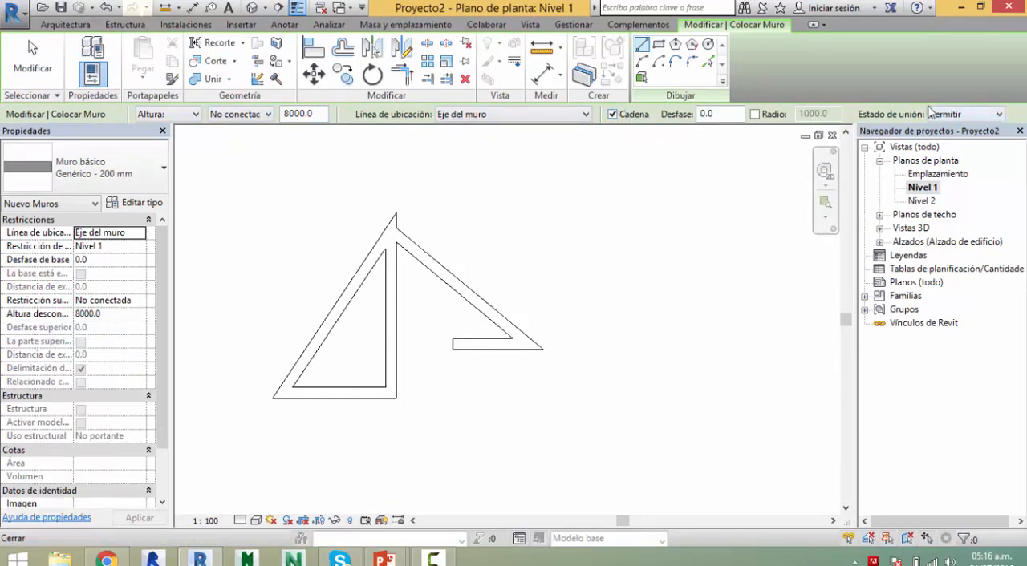
{"action": "left_click", "coordinate": [612, 115]}
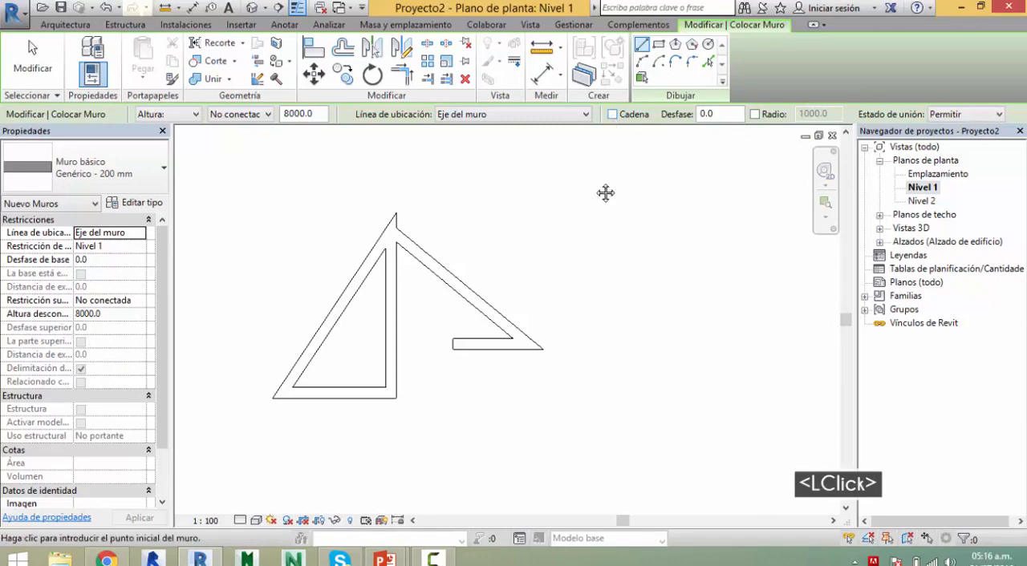
{"action": "middle_click_drag", "start_coordinate": [573, 195], "coordinate": [433, 283]}
{"action": "left_click", "coordinate": [431, 296]}
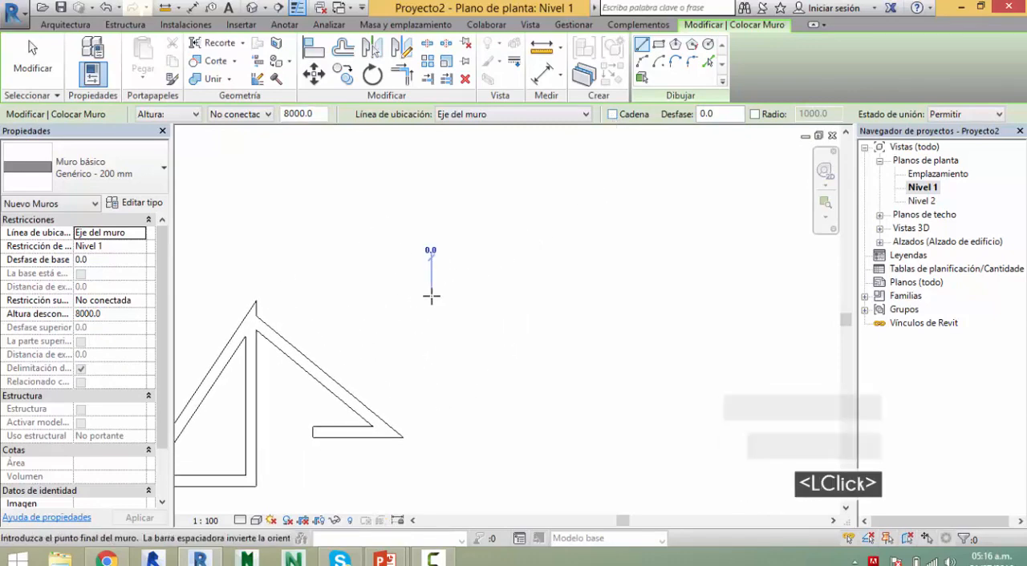
{"action": "left_click", "coordinate": [574, 245]}
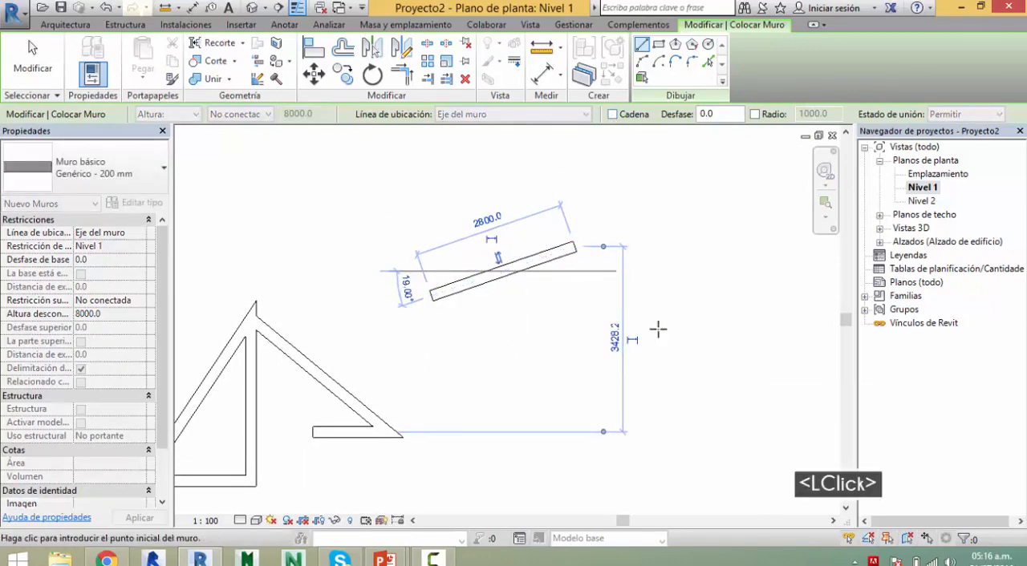
Step: Draw two more separate walls, a steep one 4300 mm long at 74° and a lower one 4900 mm long at 32°
{"action": "middle_click_drag", "start_coordinate": [723, 357], "coordinate": [684, 356]}
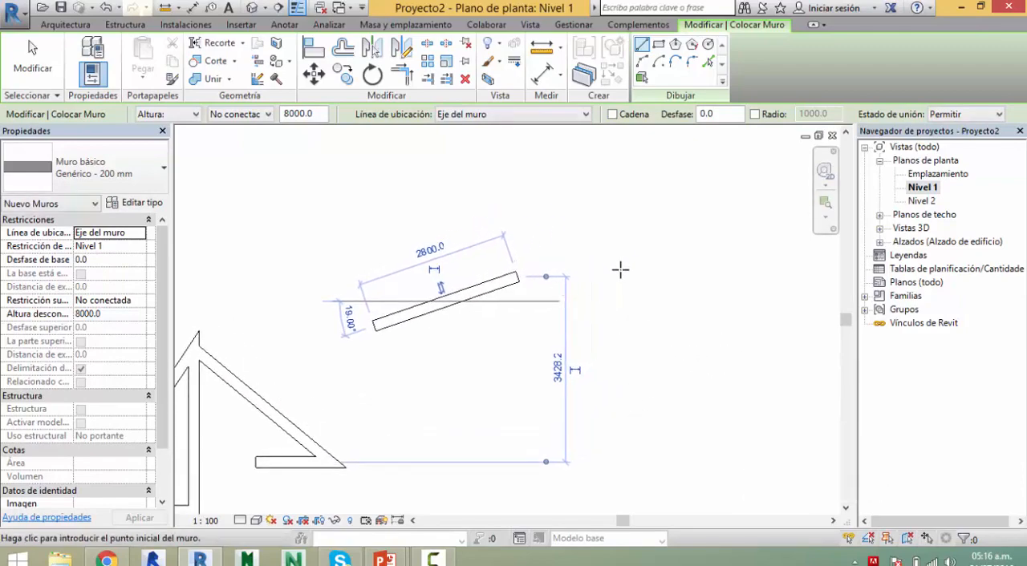
{"action": "left_click", "coordinate": [642, 184]}
{"action": "left_click", "coordinate": [706, 407]}
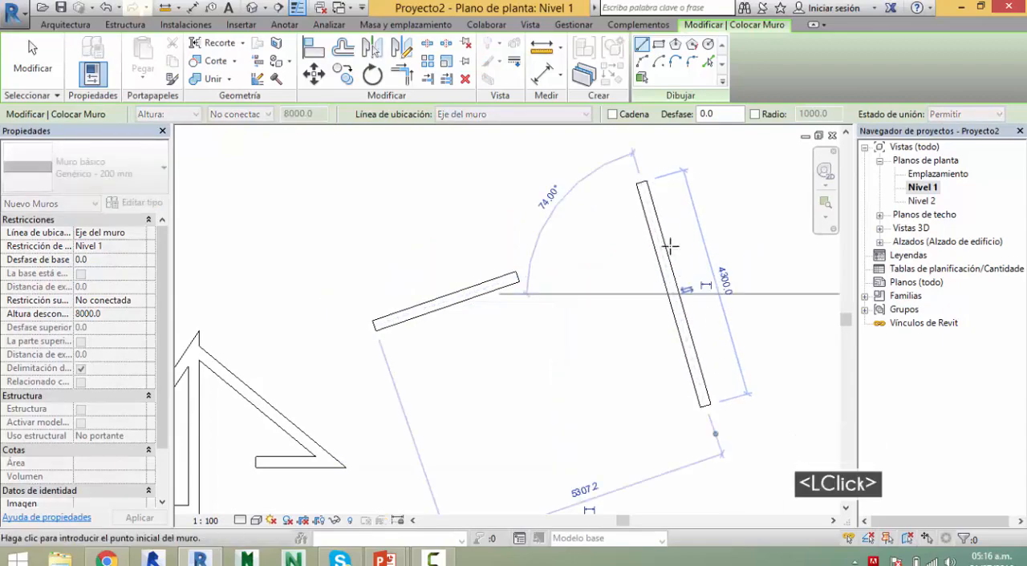
{"action": "middle_click_drag", "start_coordinate": [623, 318], "coordinate": [558, 220]}
{"action": "left_click", "coordinate": [523, 341]}
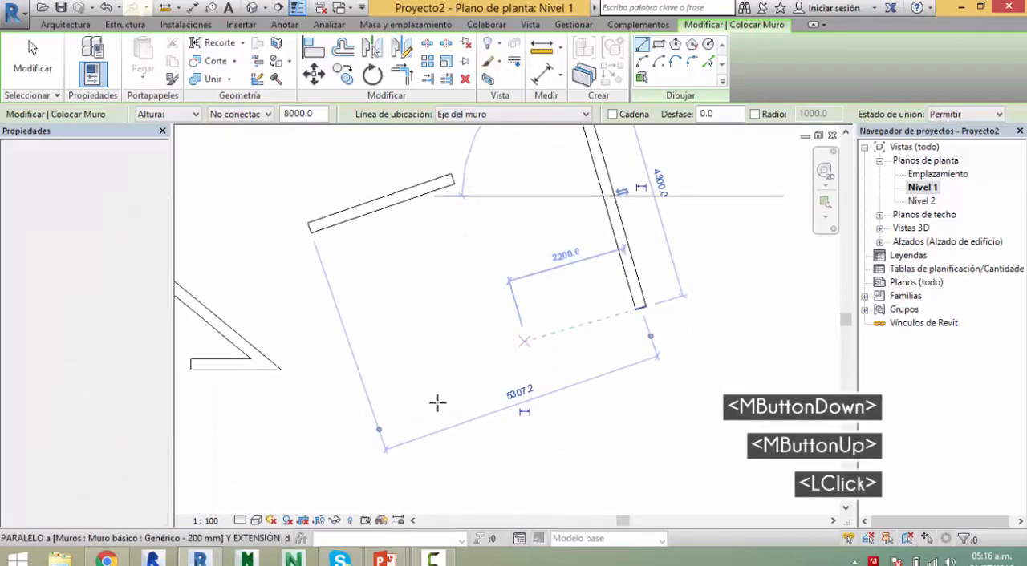
{"action": "left_click", "coordinate": [305, 480]}
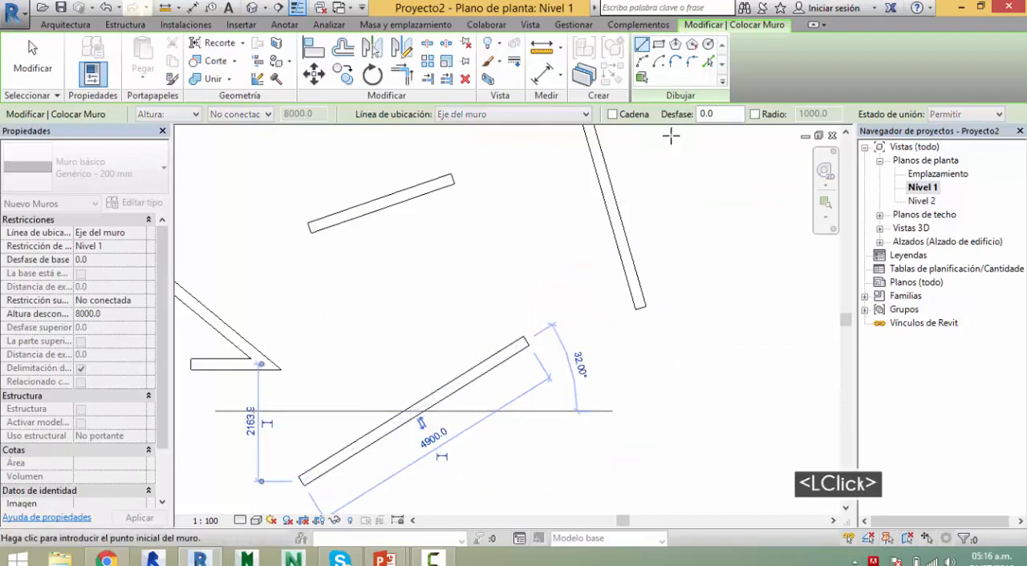
Step: Turn the Chain option on and draw connected walls about 2100, 5225, 3600 and 1927 mm long, ending at the 2800 mm wall's endpoint
{"action": "left_click", "coordinate": [614, 117]}
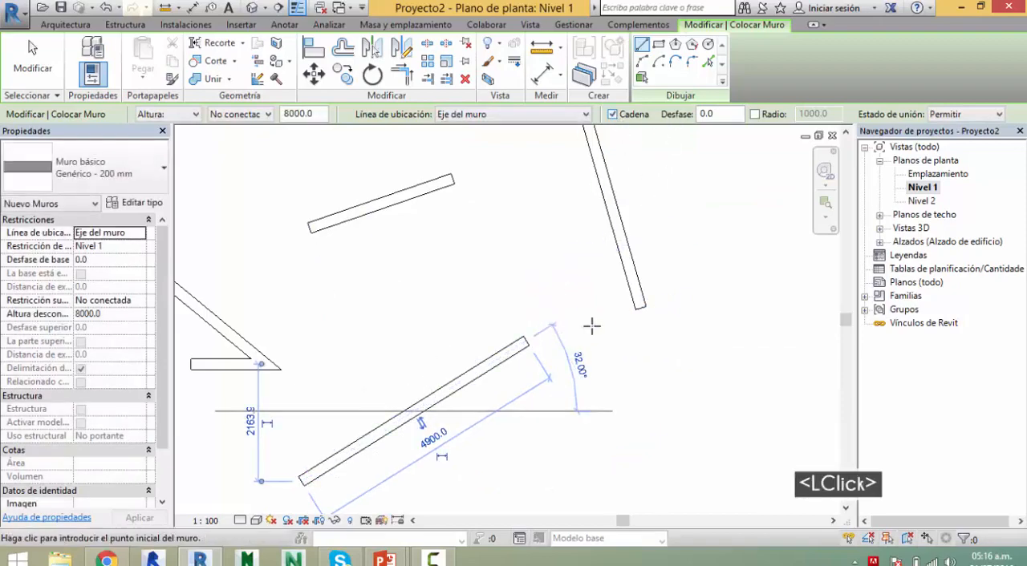
{"action": "left_click", "coordinate": [763, 372]}
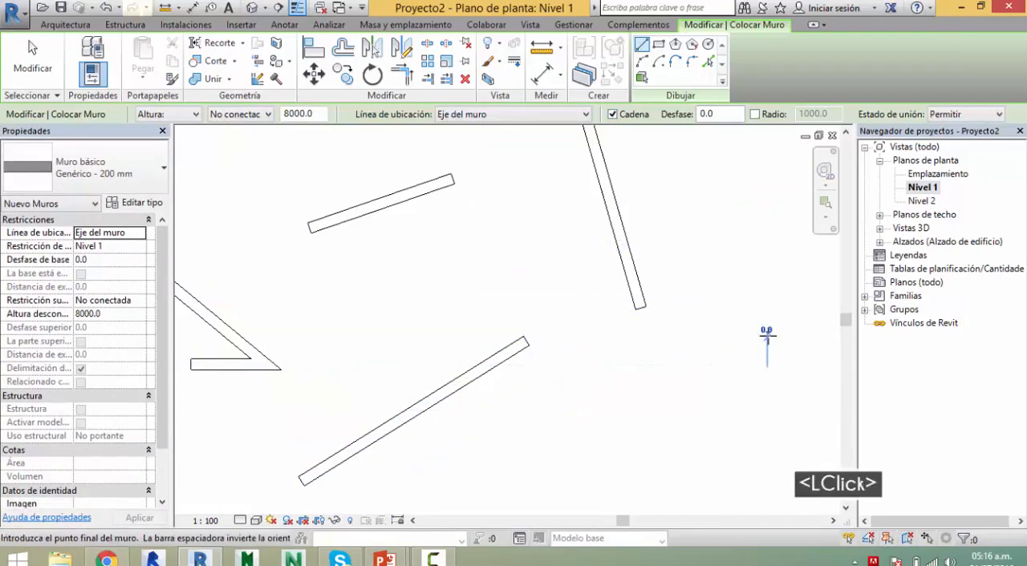
{"action": "left_click", "coordinate": [777, 265]}
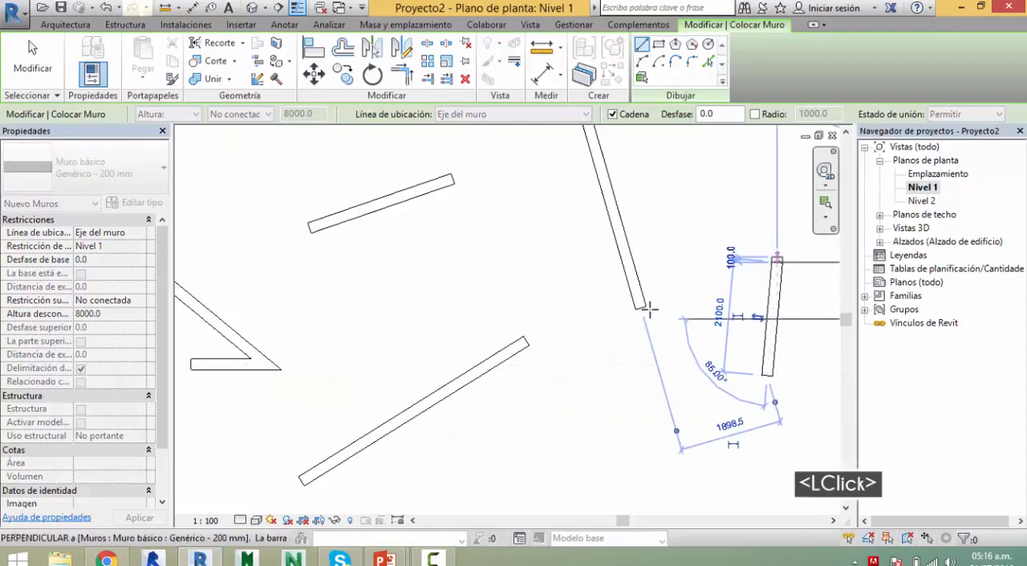
{"action": "left_click", "coordinate": [527, 393]}
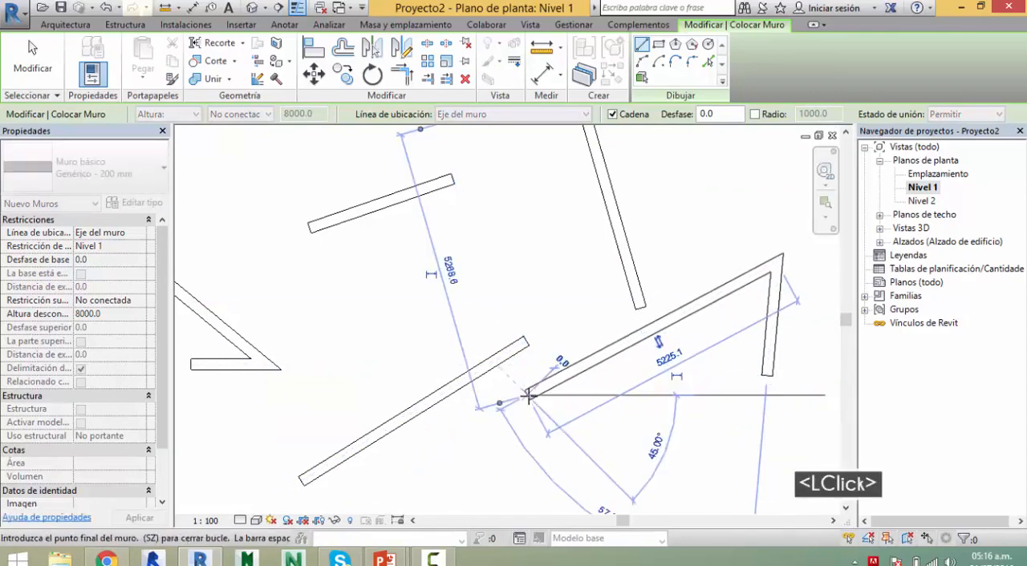
{"action": "left_click", "coordinate": [551, 203]}
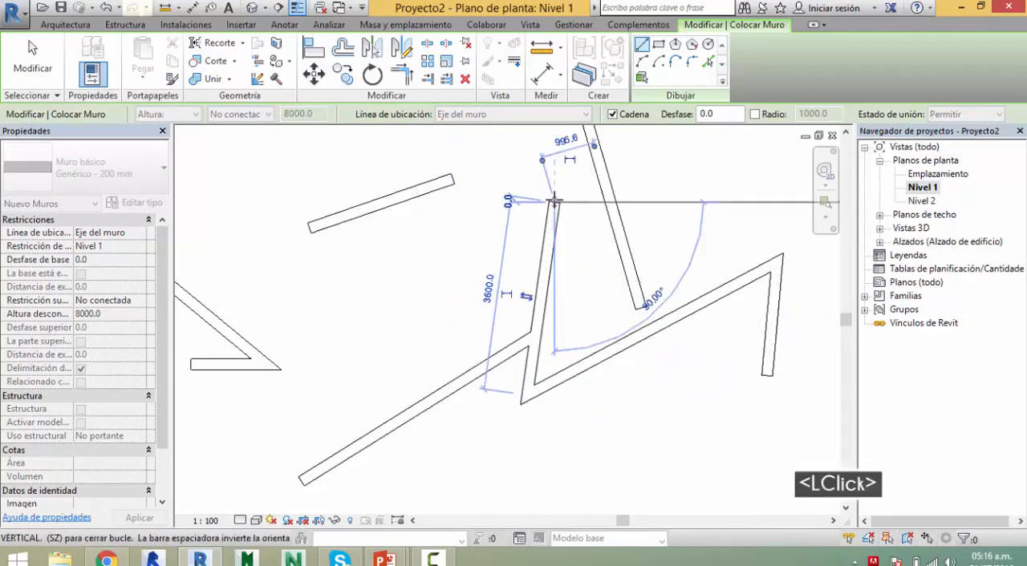
{"action": "scroll", "coordinate": [474, 175], "scroll_direction": "up", "scroll_amount": 3}
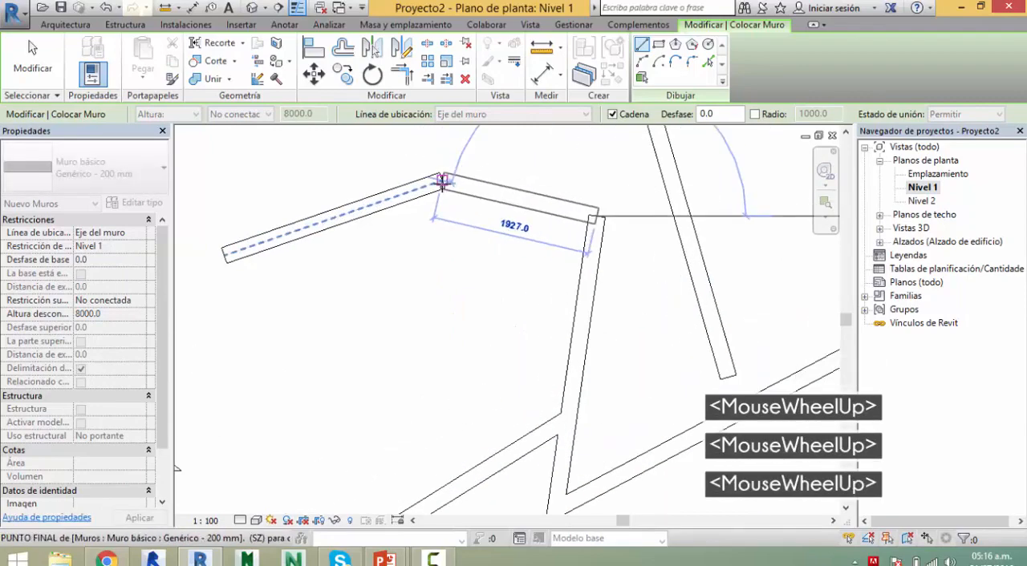
{"action": "left_click", "coordinate": [440, 189]}
Step: Draw a short wall about 1331 mm long from the free space above the 4900 mm wall down to that wall
{"action": "scroll", "coordinate": [433, 216], "scroll_direction": "down", "scroll_amount": 1}
{"action": "middle_click_drag", "start_coordinate": [431, 225], "coordinate": [452, 248]}
{"action": "scroll", "coordinate": [452, 248], "scroll_direction": "down", "scroll_amount": 2}
{"action": "scroll", "coordinate": [375, 231], "scroll_direction": "down", "scroll_amount": 1}
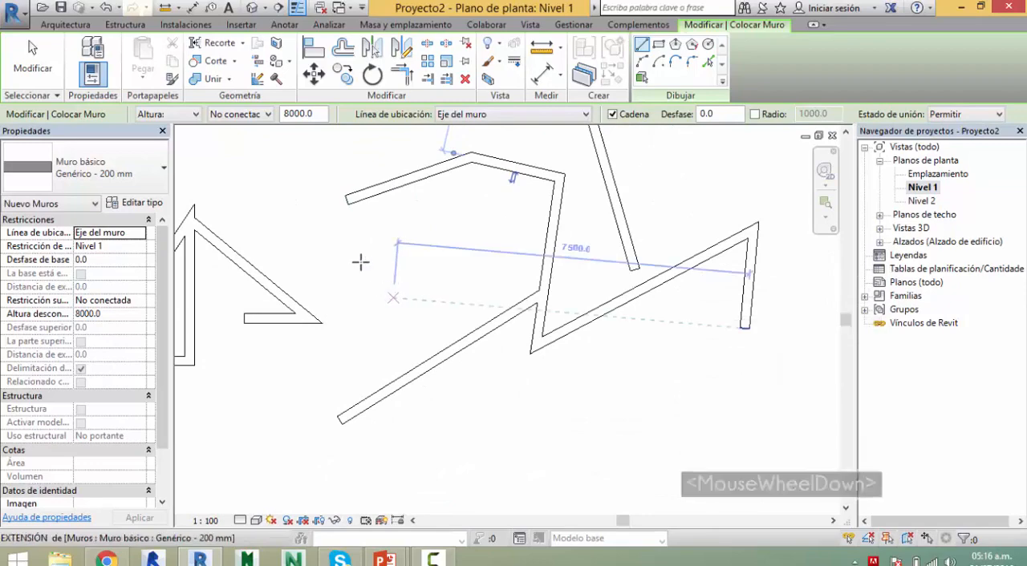
{"action": "left_click", "coordinate": [386, 319]}
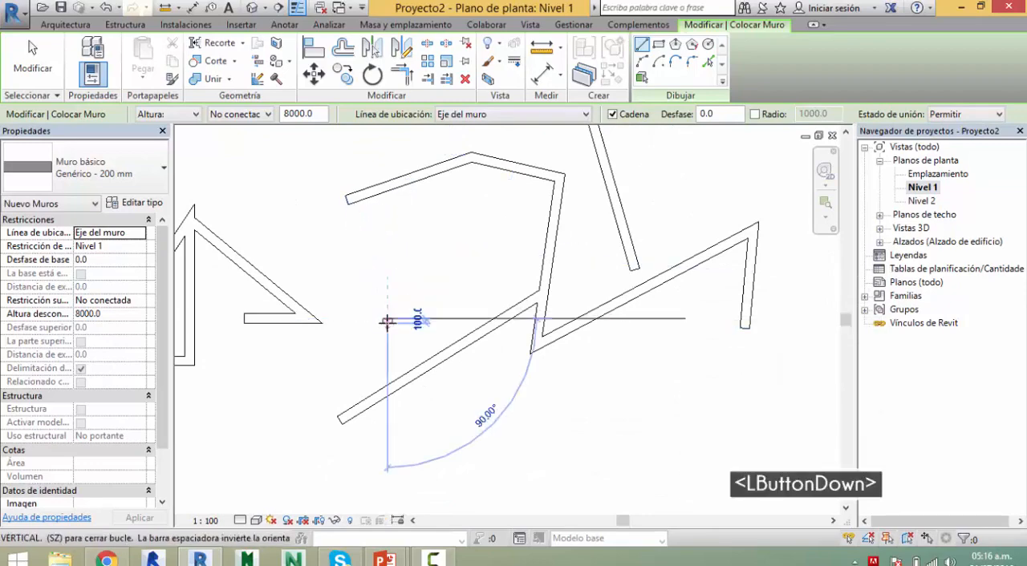
{"action": "left_click", "coordinate": [408, 378]}
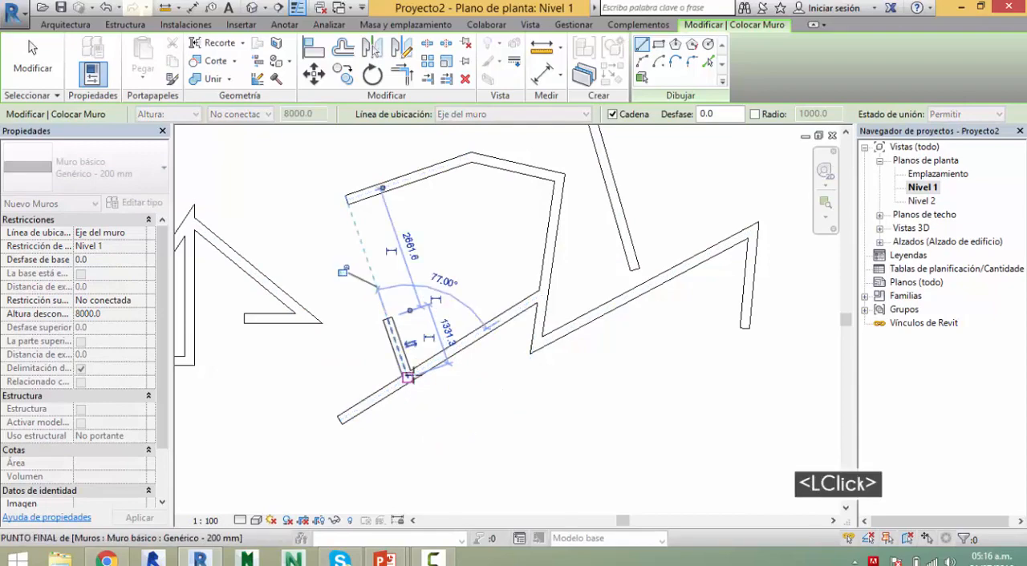
Step: Draw a wall about 4624 mm long from the 4900 mm wall's upper junction to the left end of the open wall outline
{"action": "left_click", "coordinate": [543, 294]}
{"action": "left_click", "coordinate": [342, 200]}
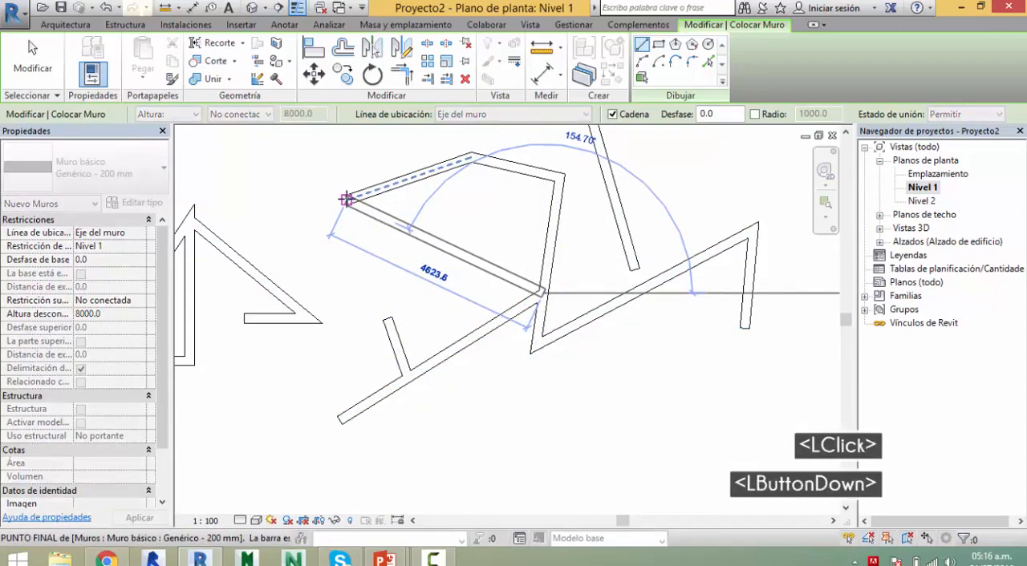
{"action": "middle_click_drag", "start_coordinate": [508, 203], "coordinate": [485, 360]}
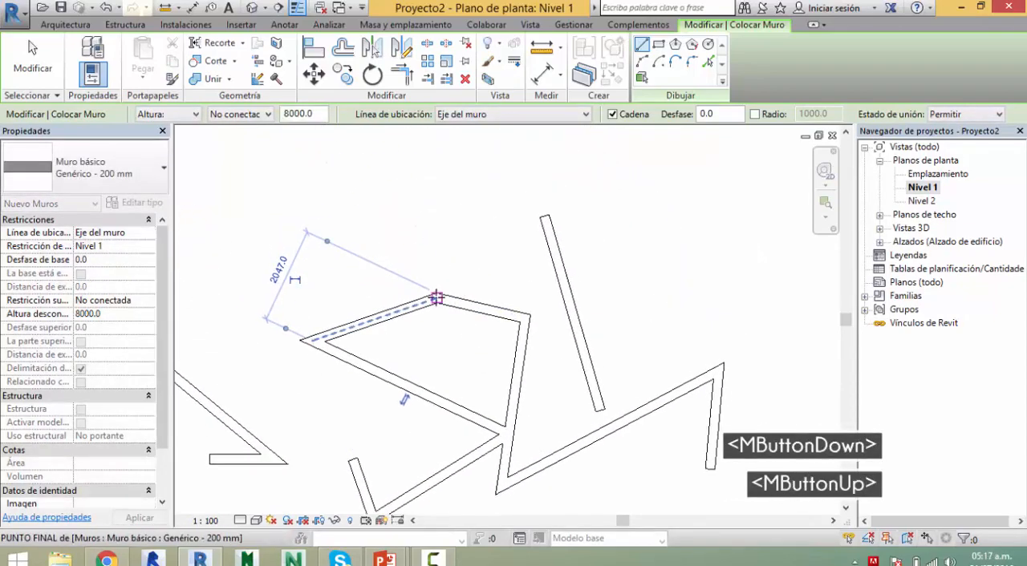
Step: Connect the steep wall's top end with two walls, one from the left outline's upper corner and one from the right wall corner
{"action": "left_click", "coordinate": [435, 296]}
{"action": "left_click", "coordinate": [543, 215]}
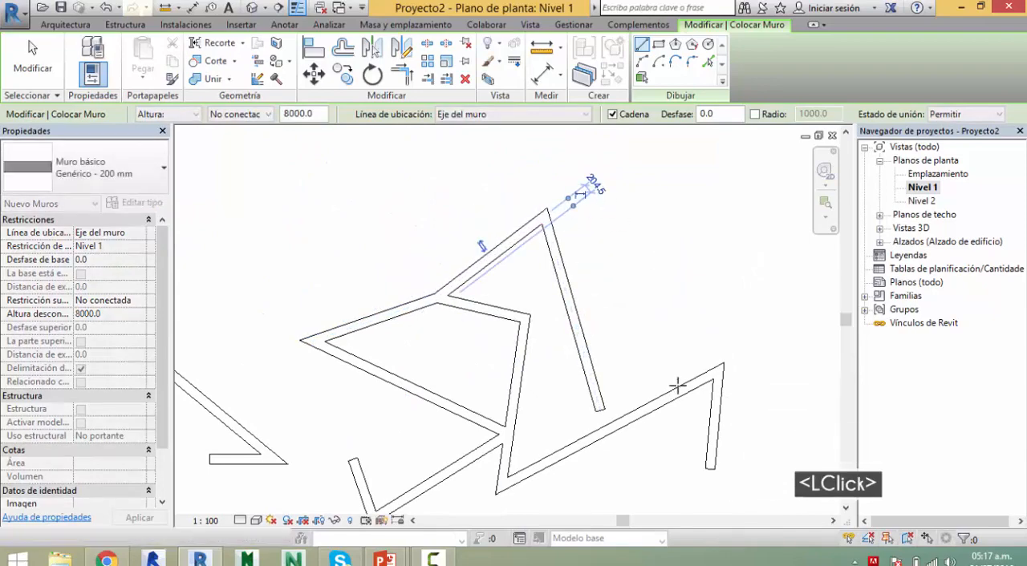
{"action": "left_click", "coordinate": [718, 371]}
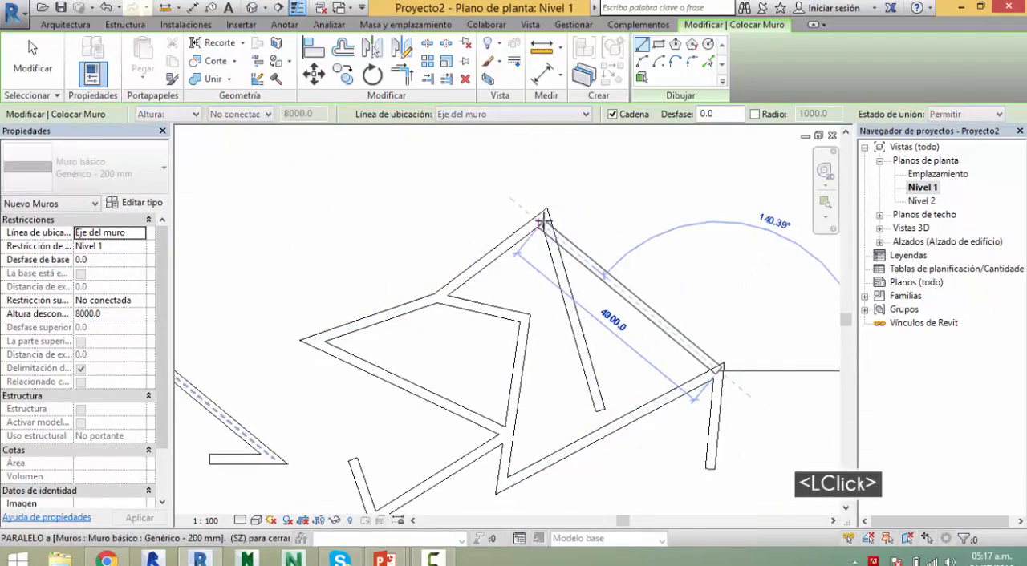
{"action": "left_click", "coordinate": [544, 215]}
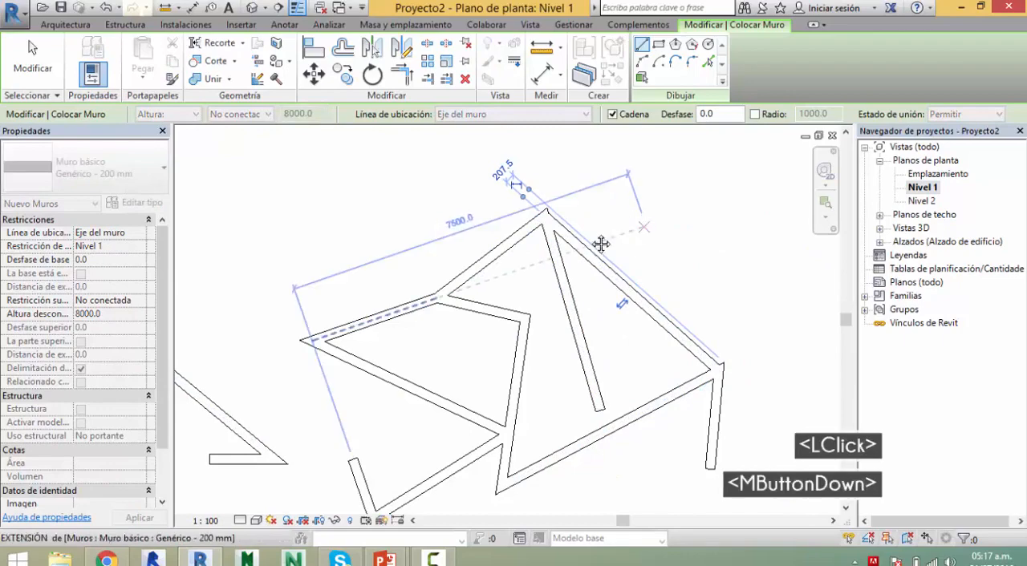
{"action": "middle_click_drag", "start_coordinate": [600, 243], "coordinate": [480, 157]}
Step: Draw a wall parallel to the long lower wall from the steep wall's bottom end to the right sloping wall, and end the Wall command
{"action": "left_click", "coordinate": [475, 320]}
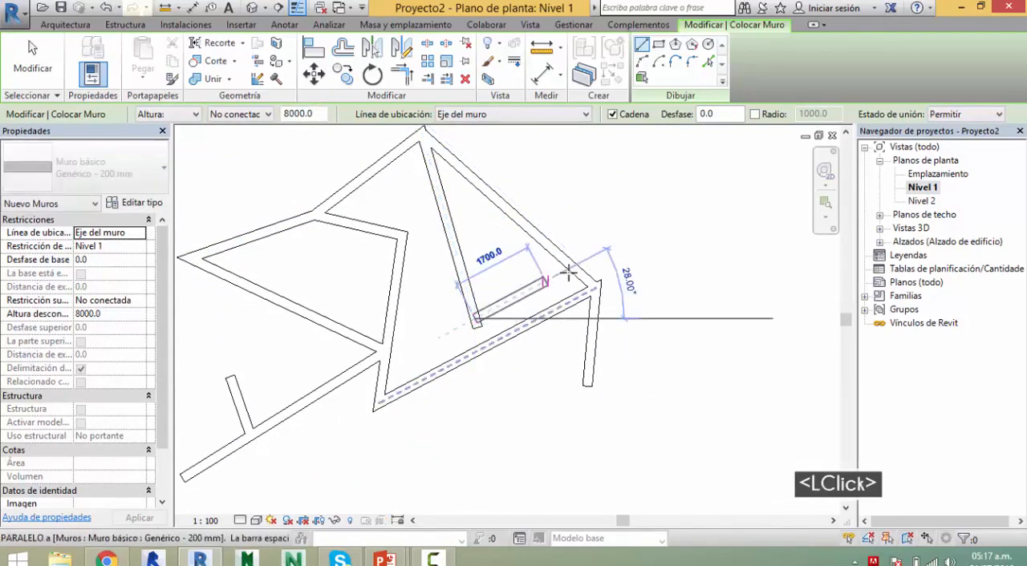
{"action": "left_click", "coordinate": [576, 271]}
{"action": "key", "text": "Escape"}
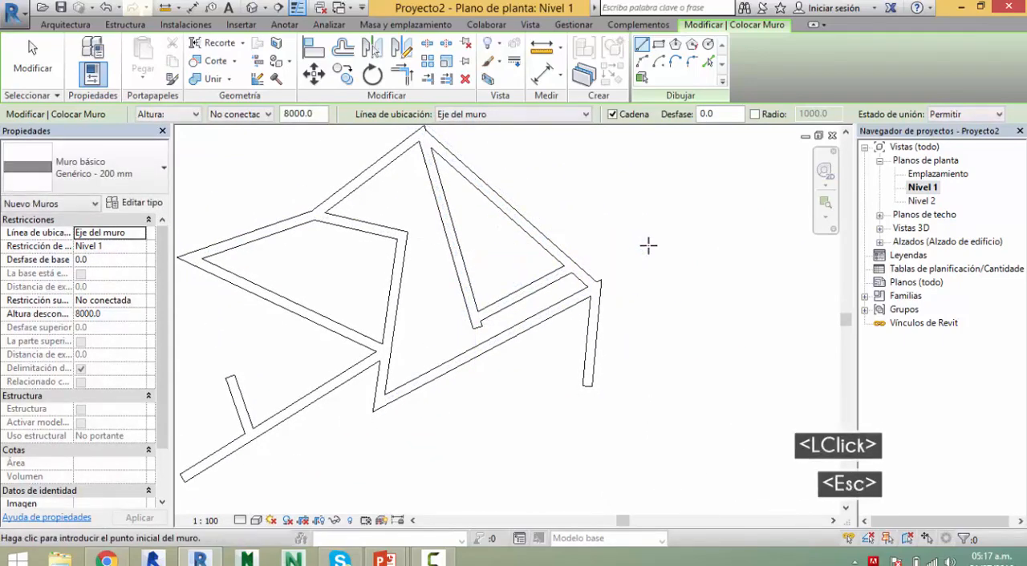
{"action": "key", "text": "Escape"}
{"action": "key", "text": "Escape"}
{"action": "middle_click_drag", "start_coordinate": [648, 233], "coordinate": [711, 245]}
Step: Switch to the presentation, review the drawing options and drawing tools slides, and return to Revit
{"action": "key", "text": "alt+Tab"}
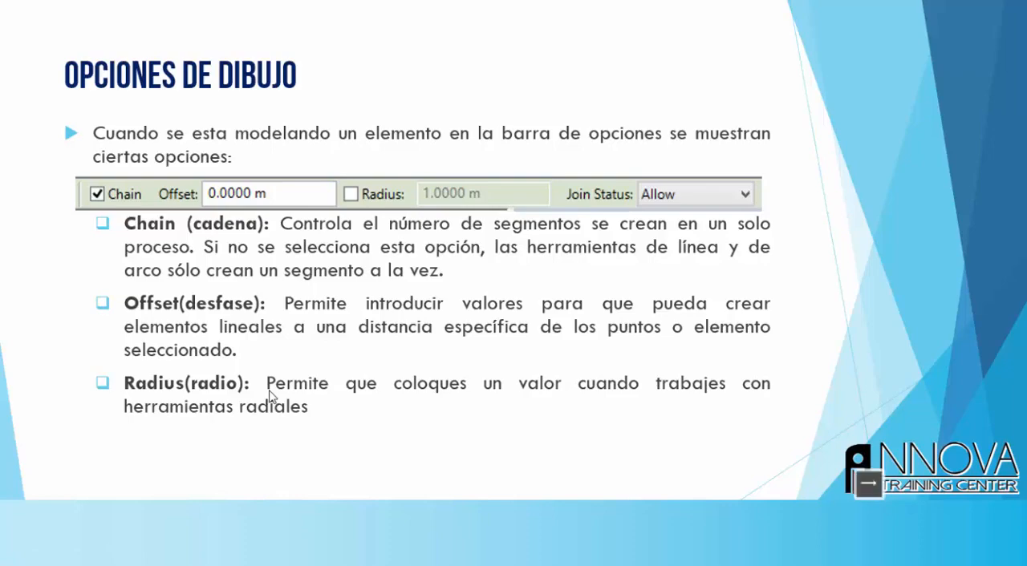
{"action": "key", "text": "Right"}
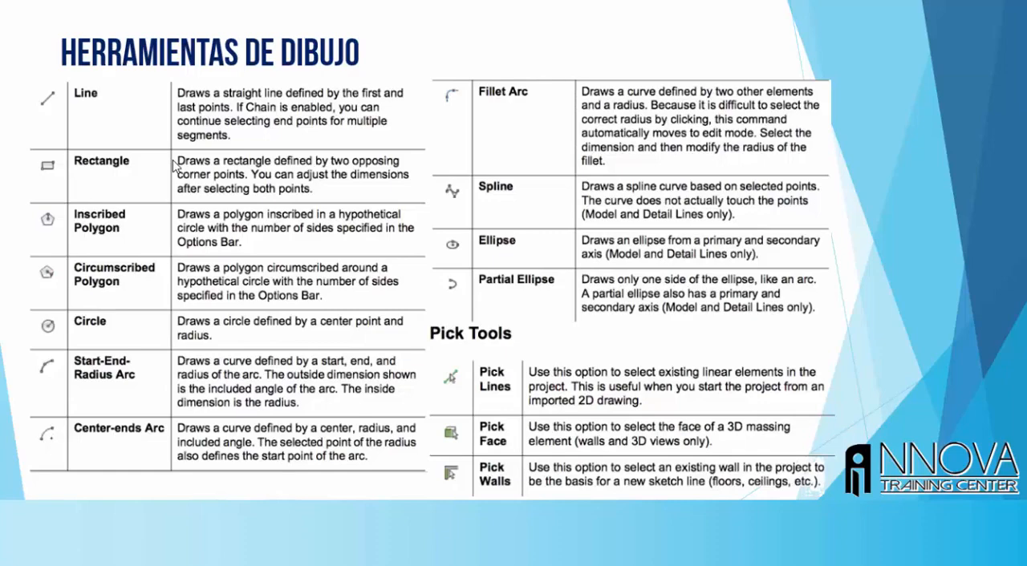
{"action": "key", "text": "alt+Tab"}
Step: Start the Wall command with the Rectangle tool and draw rectangular walls 5700 by 3900 mm in the free space right of the existing walls
{"action": "middle_click_drag", "start_coordinate": [688, 265], "coordinate": [493, 337]}
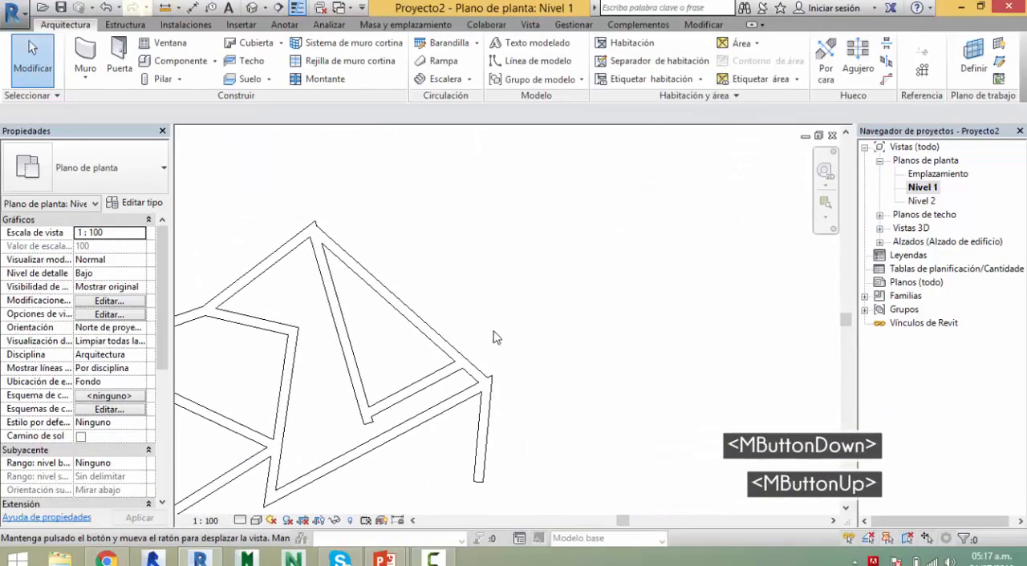
{"action": "key", "text": "w"}
{"action": "key", "text": "a"}
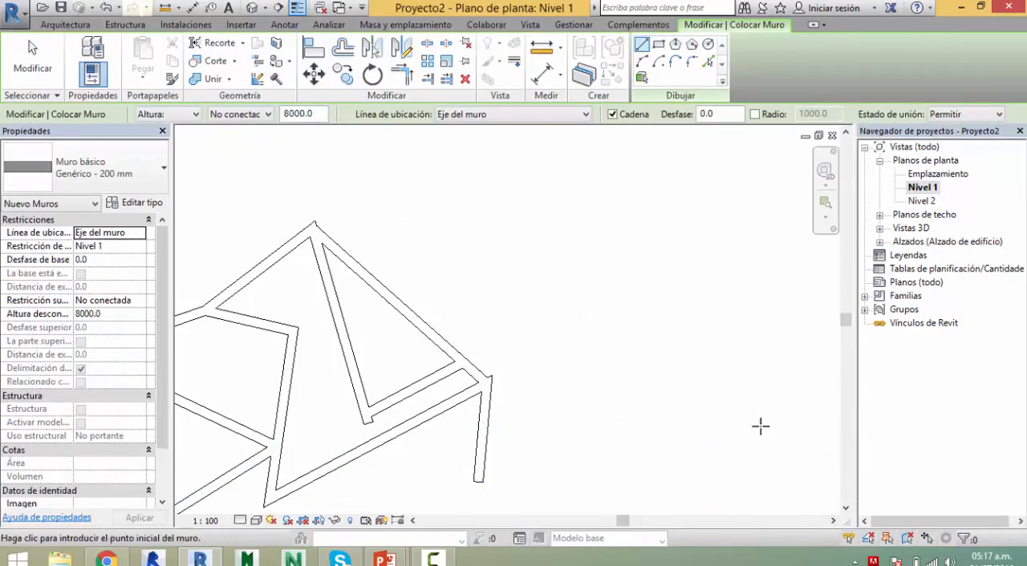
{"action": "left_click", "coordinate": [659, 44]}
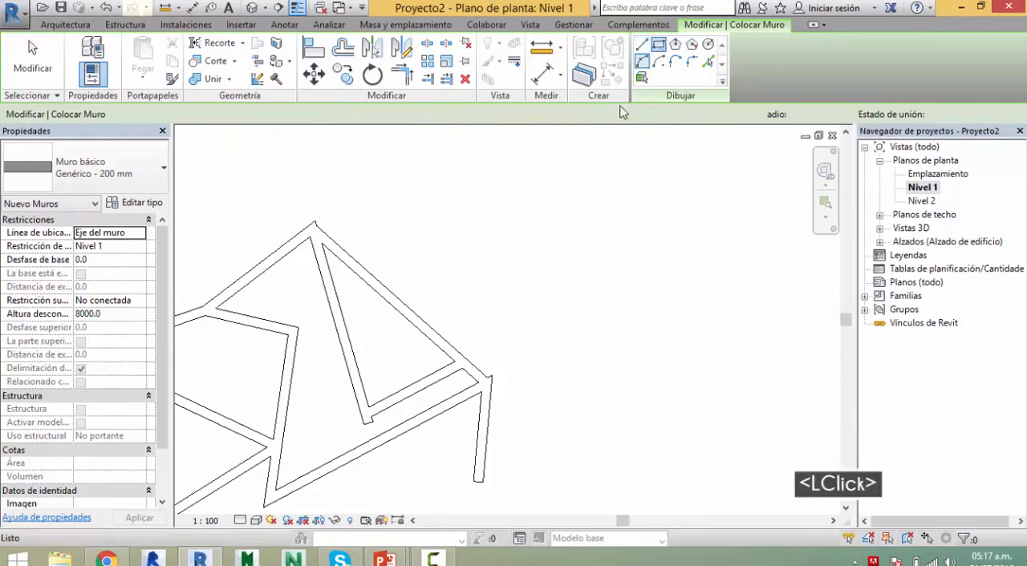
{"action": "left_click", "coordinate": [523, 219]}
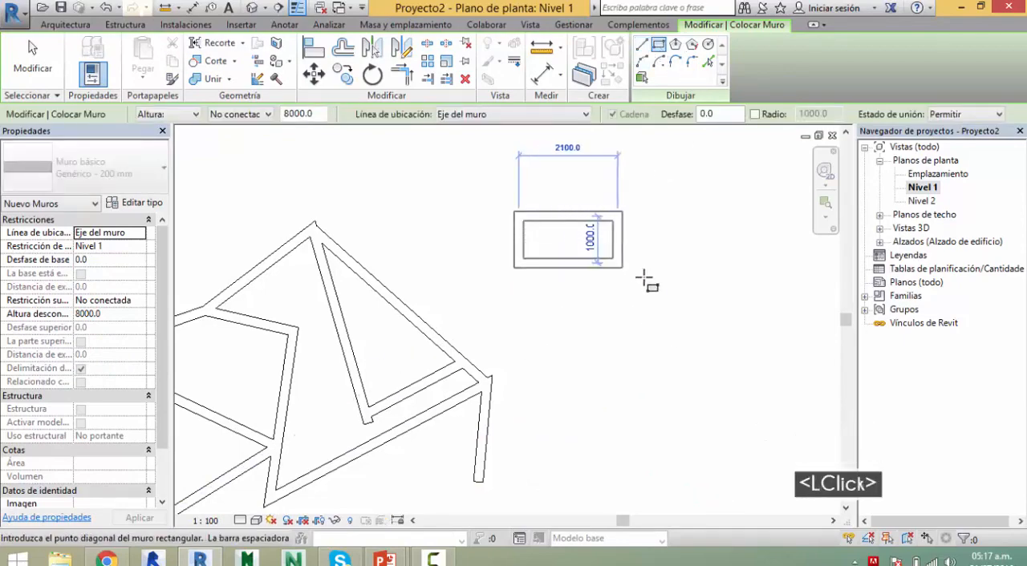
{"action": "left_click", "coordinate": [786, 402]}
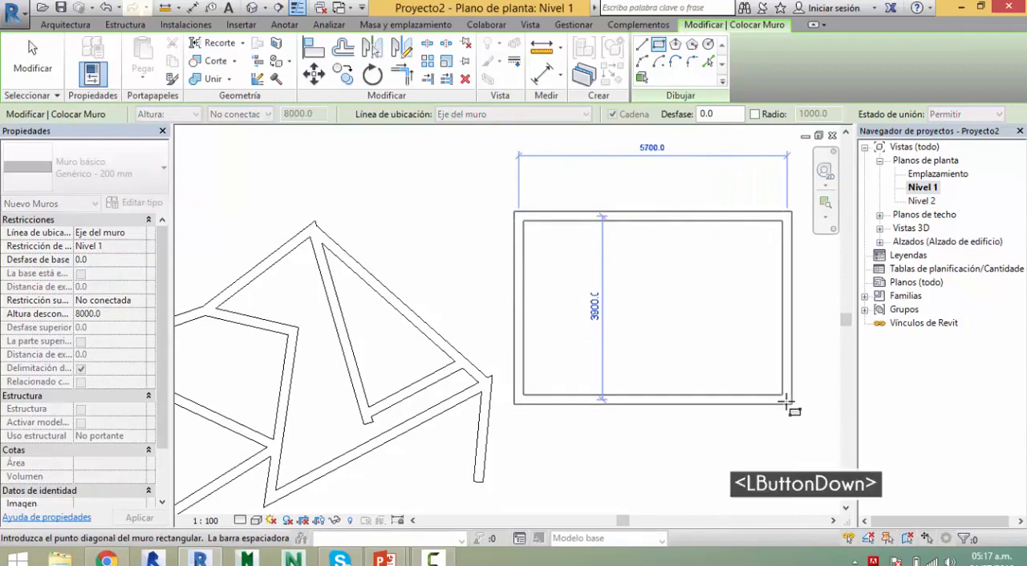
Step: Draw a second wall rectangle 3900 by 2200 mm above the first one and end the Wall command
{"action": "middle_click_drag", "start_coordinate": [680, 307], "coordinate": [492, 468]}
{"action": "left_click", "coordinate": [447, 208]}
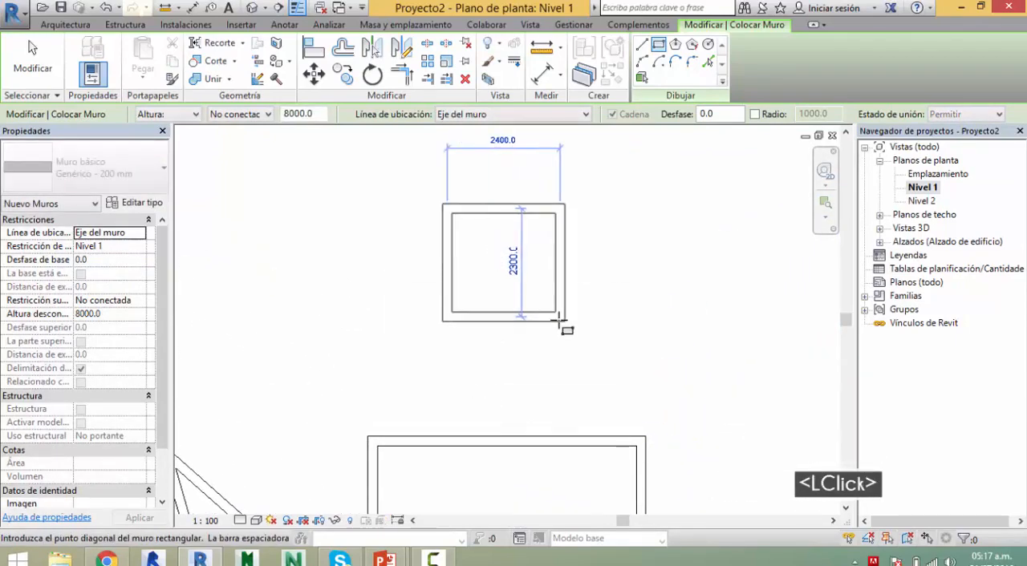
{"action": "type", "text": "200"}
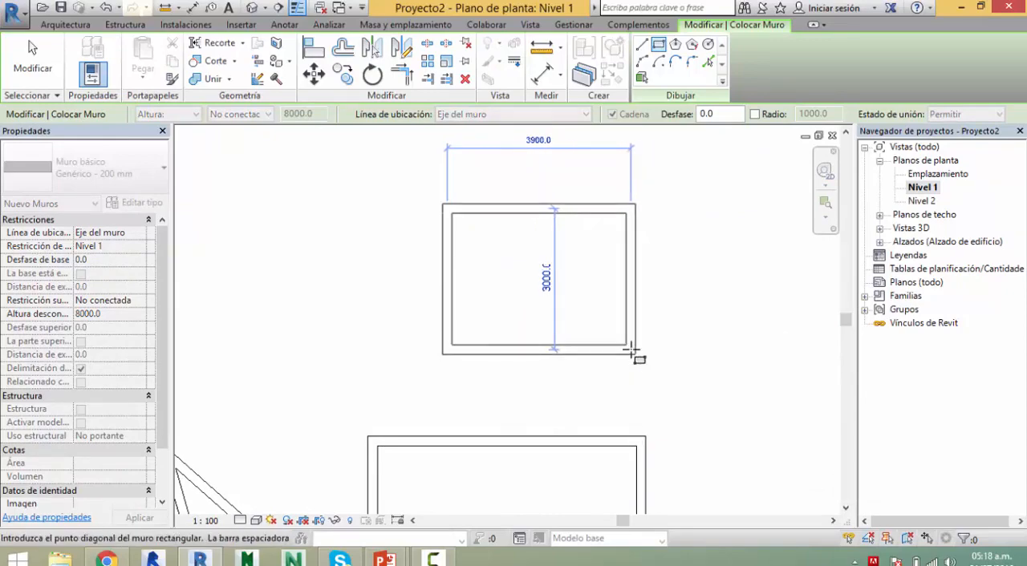
{"action": "left_click", "coordinate": [631, 313]}
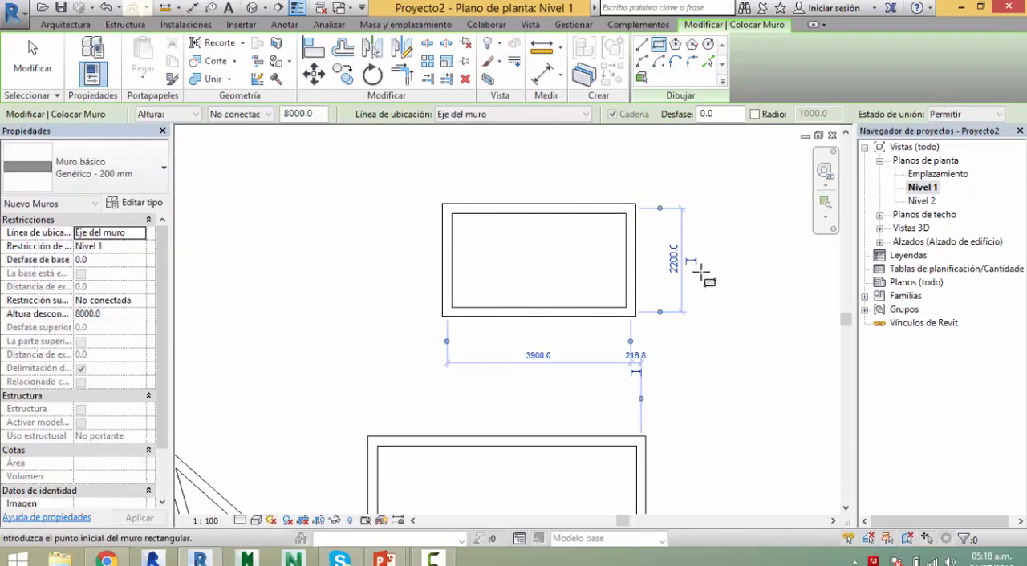
{"action": "key", "text": "Escape"}
{"action": "key", "text": "Escape"}
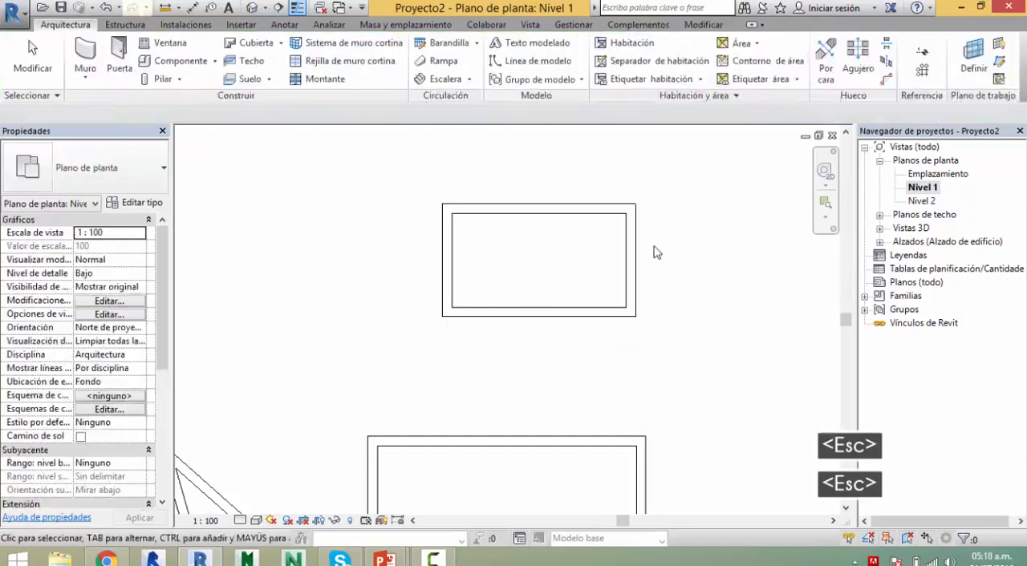
Step: Set the upper rectangle's width to 4000 mm by moving its right wall through the temporary dimension
{"action": "left_click", "coordinate": [642, 289]}
{"action": "left_click", "coordinate": [538, 355]}
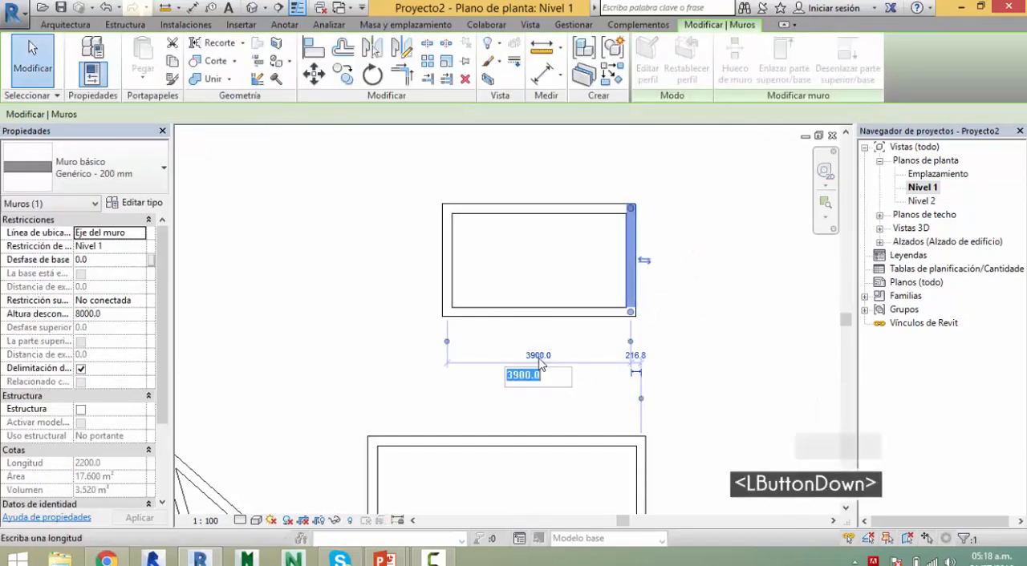
{"action": "type", "text": "400"}
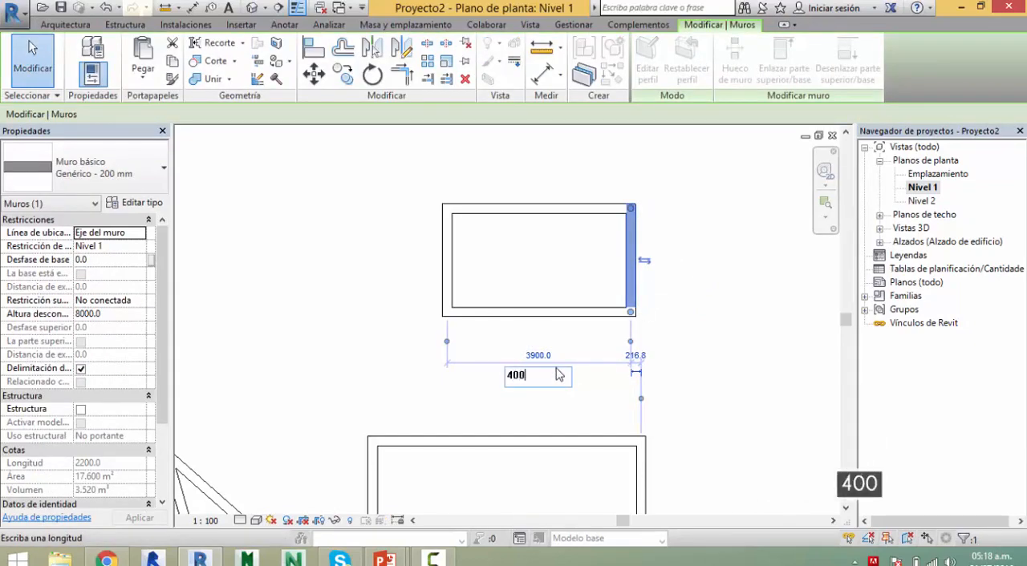
{"action": "key", "text": "Return"}
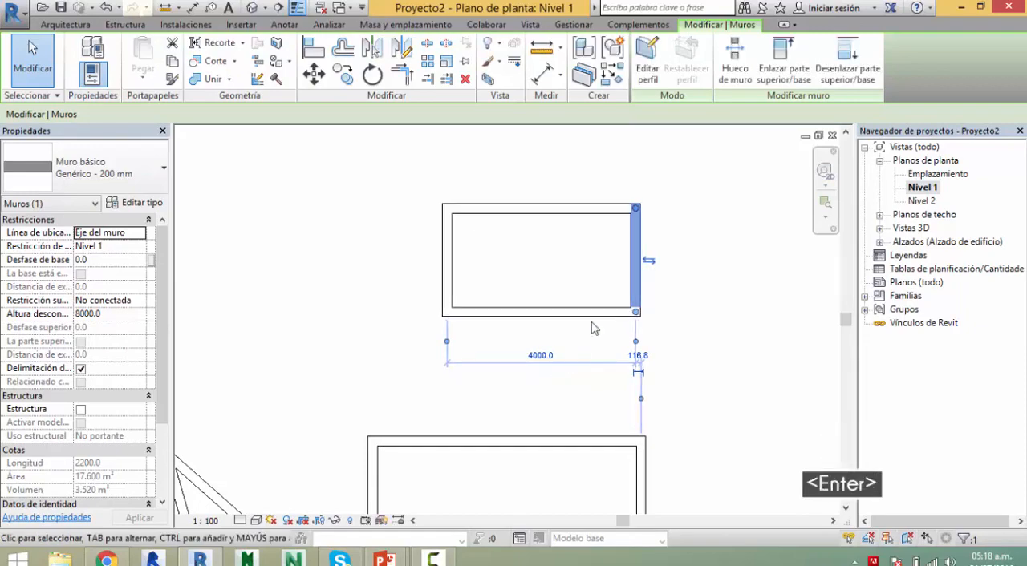
{"action": "key", "text": "Escape"}
Step: Set the upper rectangle's height to 2000 mm by moving its bottom wall through the temporary dimension
{"action": "left_click", "coordinate": [561, 314]}
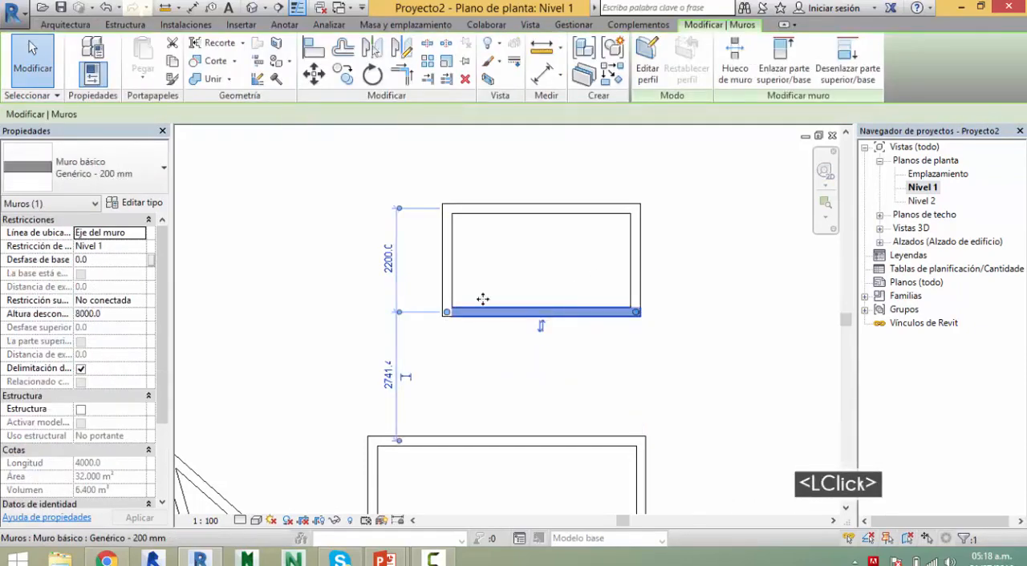
{"action": "left_click", "coordinate": [387, 262]}
{"action": "type", "text": "20"}
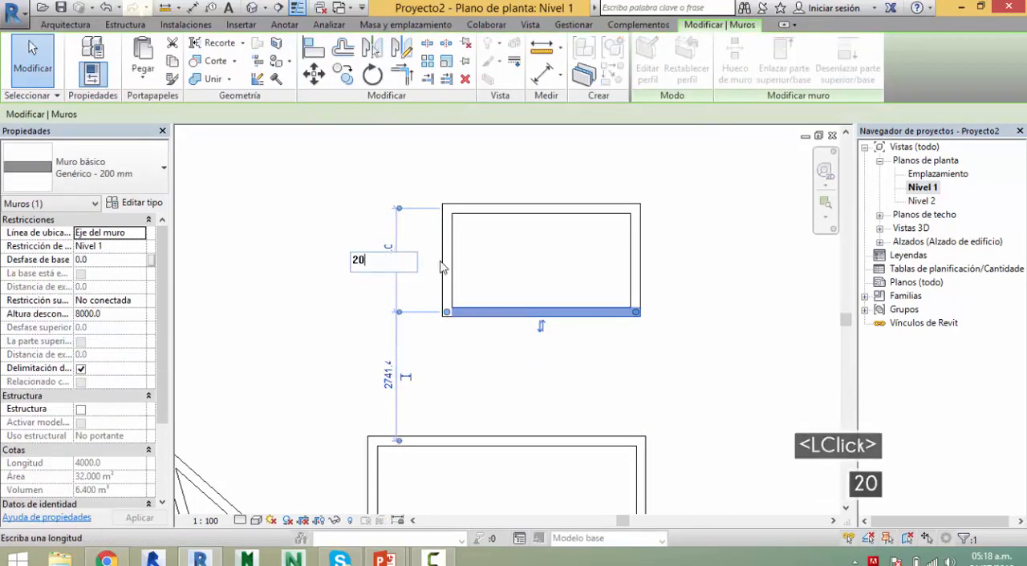
{"action": "type", "text": "00"}
{"action": "key", "text": "Return"}
{"action": "key", "text": "Escape"}
{"action": "key", "text": "Escape"}
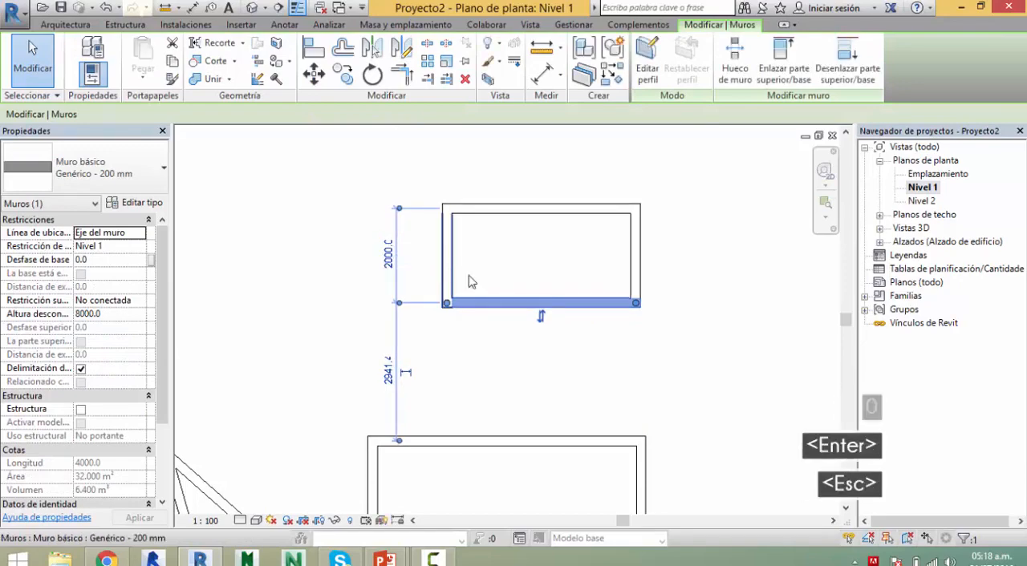
Step: Select the upper rectangle's left wall and move its temporary dimension's left witness line to that wall's outer face
{"action": "middle_click_drag", "start_coordinate": [552, 284], "coordinate": [504, 310]}
{"action": "scroll", "coordinate": [401, 265], "scroll_direction": "up", "scroll_amount": 3}
{"action": "left_click", "coordinate": [460, 309]}
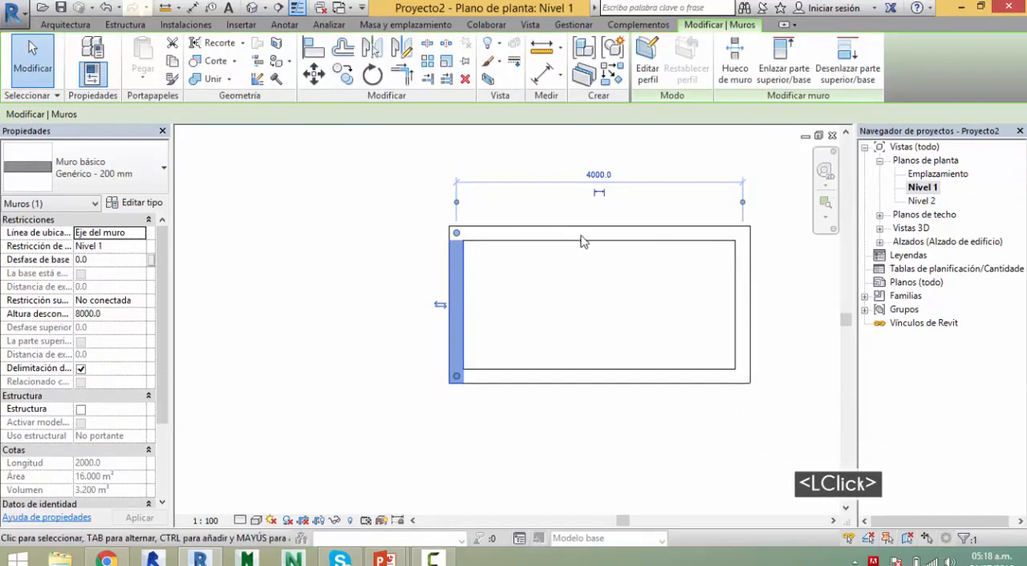
{"action": "scroll", "coordinate": [516, 219], "scroll_direction": "up", "scroll_amount": 3}
{"action": "middle_click_drag", "start_coordinate": [449, 233], "coordinate": [339, 298]}
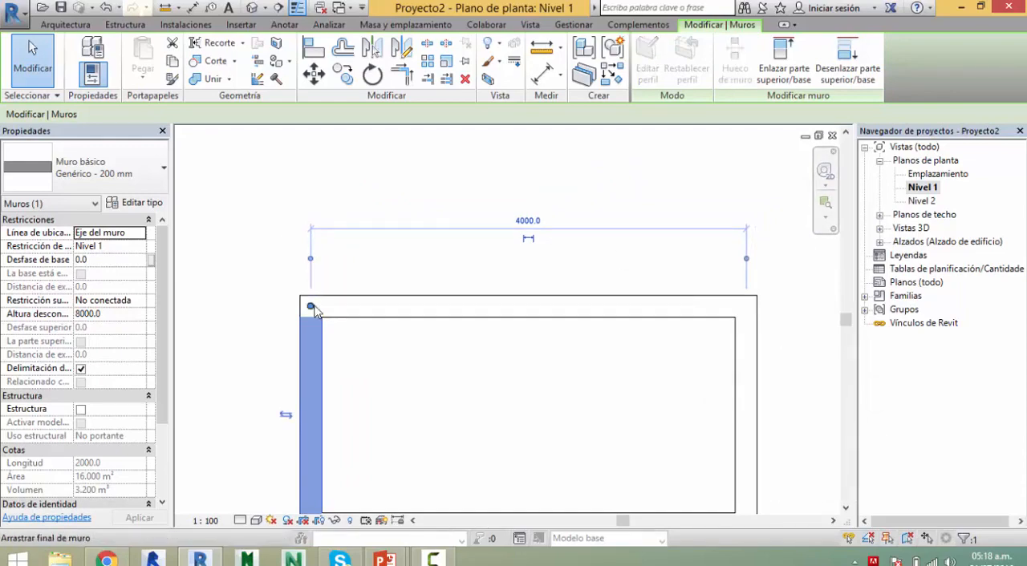
{"action": "mouse_move", "coordinate": [309, 305]}
{"action": "left_mouse_down"}
{"action": "mouse_move", "coordinate": [303, 323]}
{"action": "mouse_move", "coordinate": [311, 306]}
{"action": "mouse_move", "coordinate": [297, 291]}
{"action": "left_mouse_up"}
{"action": "left_click_drag", "start_coordinate": [306, 325], "coordinate": [298, 363]}
{"action": "key", "text": "Tab"}
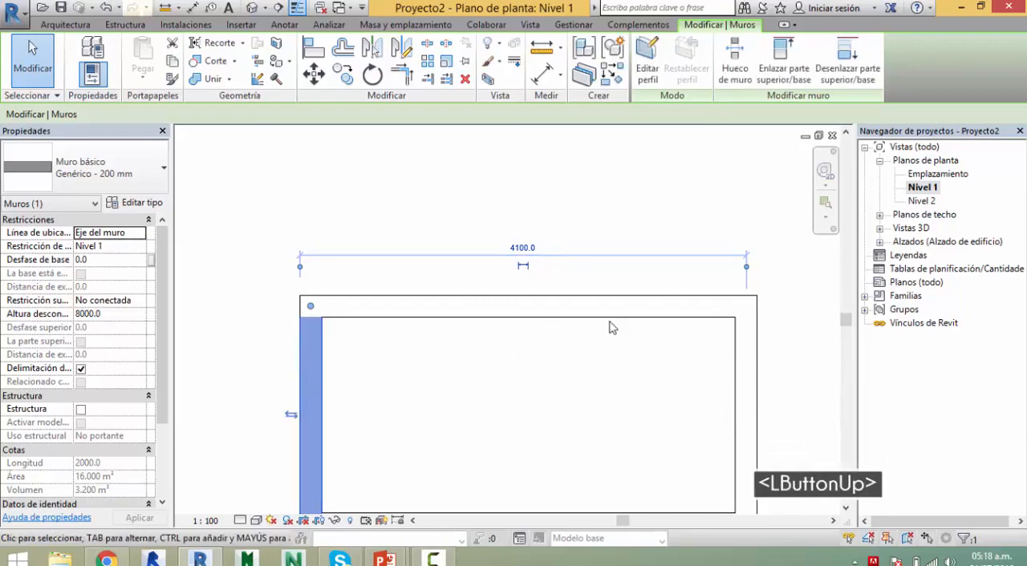
Step: Move the temporary dimension's right witness line to the outer face of the right wall and deselect the wall
{"action": "left_click_drag", "start_coordinate": [747, 273], "coordinate": [761, 287]}
{"action": "key", "text": "Tab"}
{"action": "left_click_drag", "start_coordinate": [756, 332], "coordinate": [756, 332]}
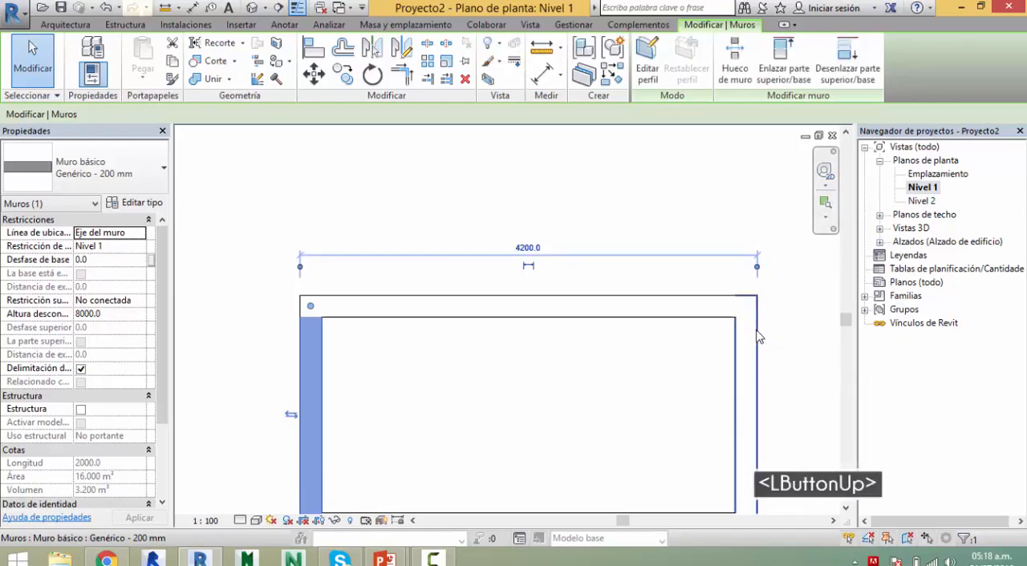
{"action": "left_click", "coordinate": [588, 187]}
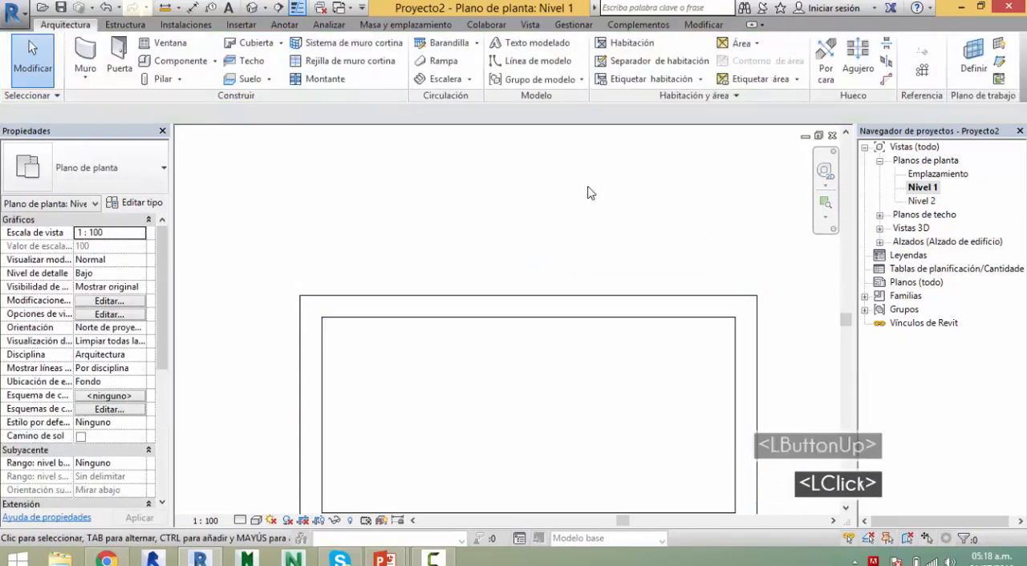
Step: Set the upper rectangle's outer-face width to 4000 mm by moving its left wall through the temporary dimension
{"action": "left_click", "coordinate": [736, 361]}
{"action": "left_click", "coordinate": [636, 309]}
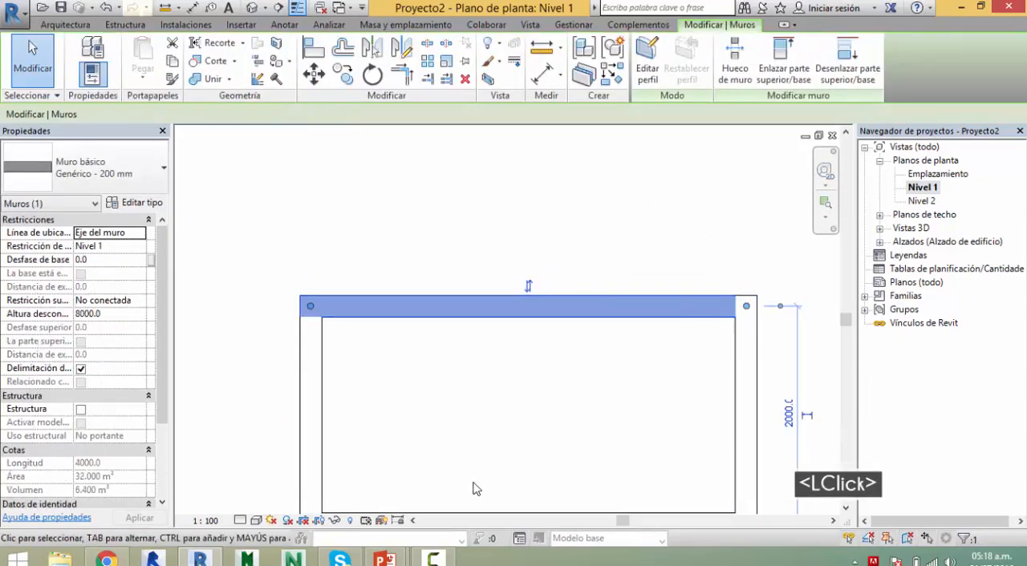
{"action": "left_click", "coordinate": [311, 405]}
{"action": "left_click", "coordinate": [523, 248]}
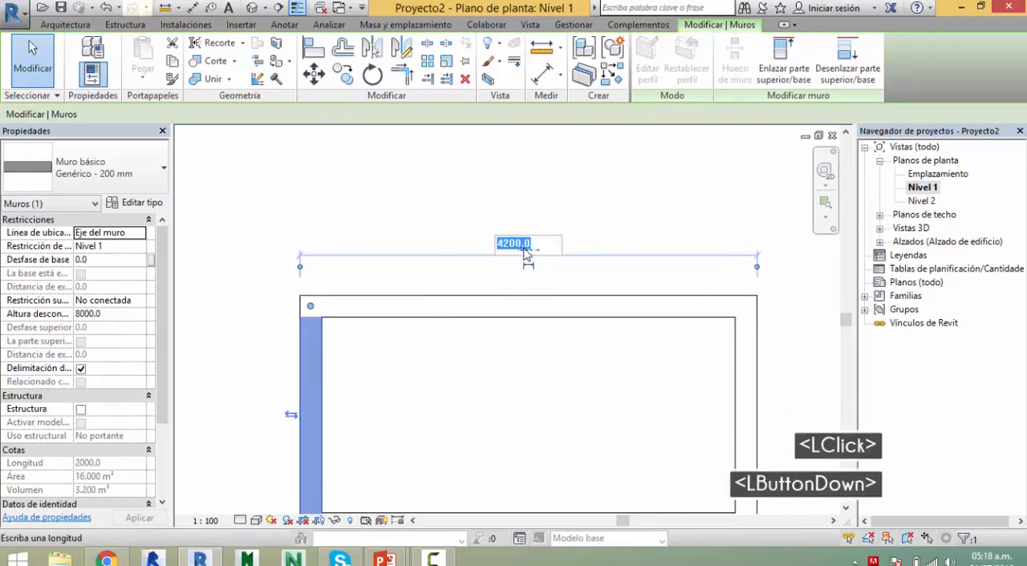
{"action": "type", "text": "4000"}
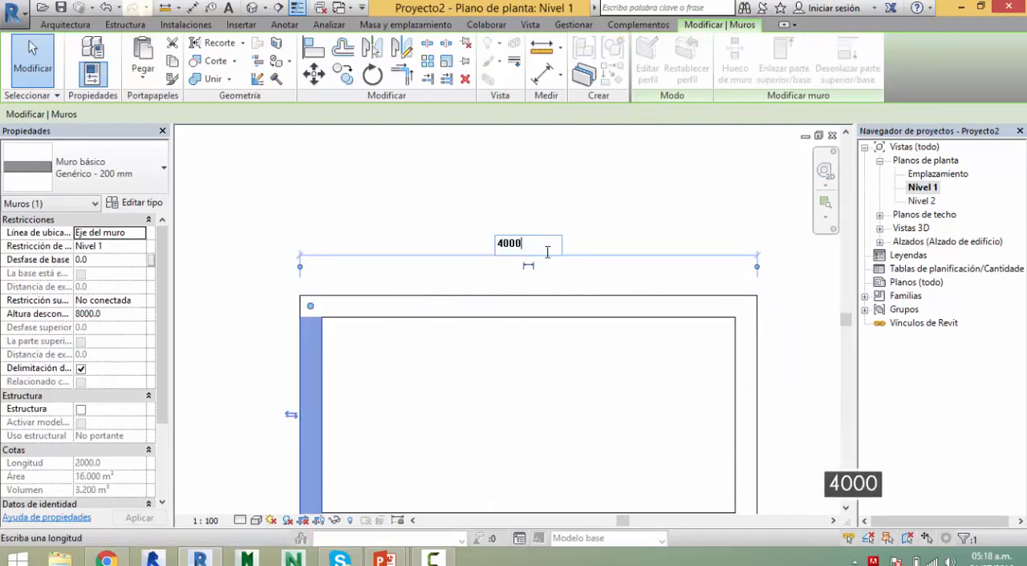
{"action": "key", "text": "Return"}
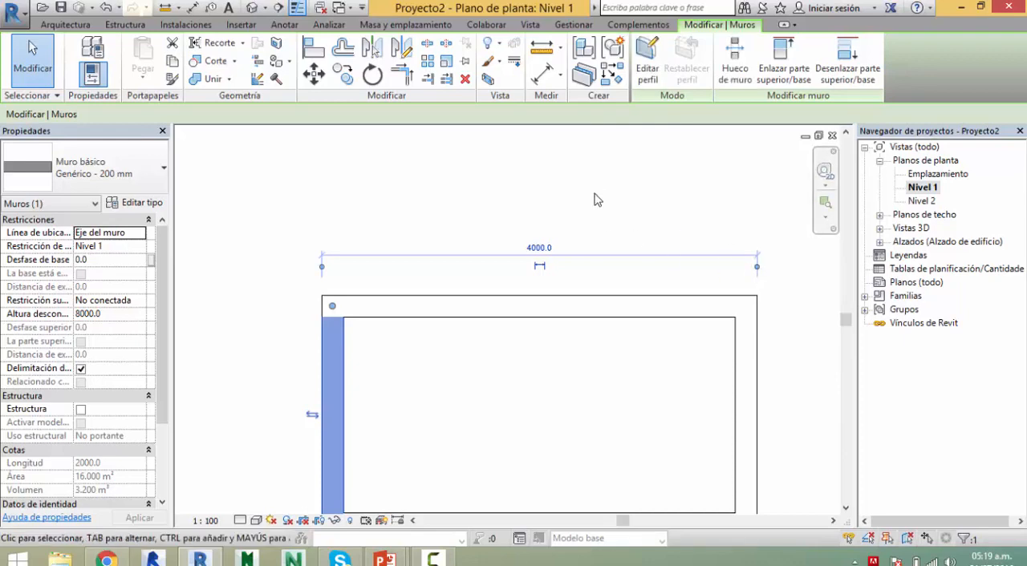
{"action": "key", "text": "Escape"}
Step: Switch to the presentation, check the polygon entries on the drawing tools slide, and return to the Revit floor plan
{"action": "key", "text": "alt+Tab"}
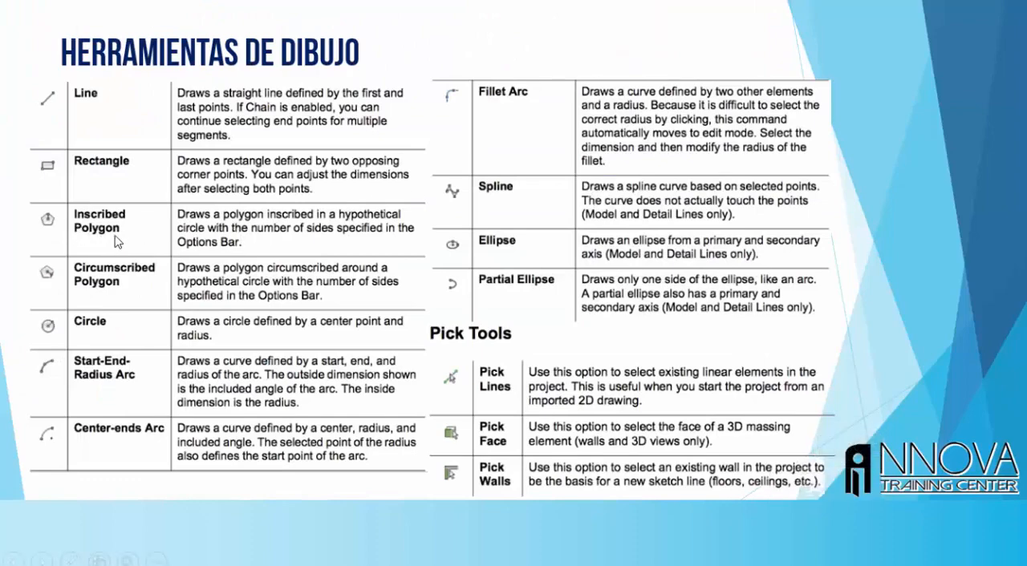
{"action": "key", "text": "alt+Tab"}
{"action": "middle_click_drag", "start_coordinate": [559, 209], "coordinate": [479, 284]}
{"action": "scroll", "coordinate": [478, 284], "scroll_direction": "down", "scroll_amount": 2}
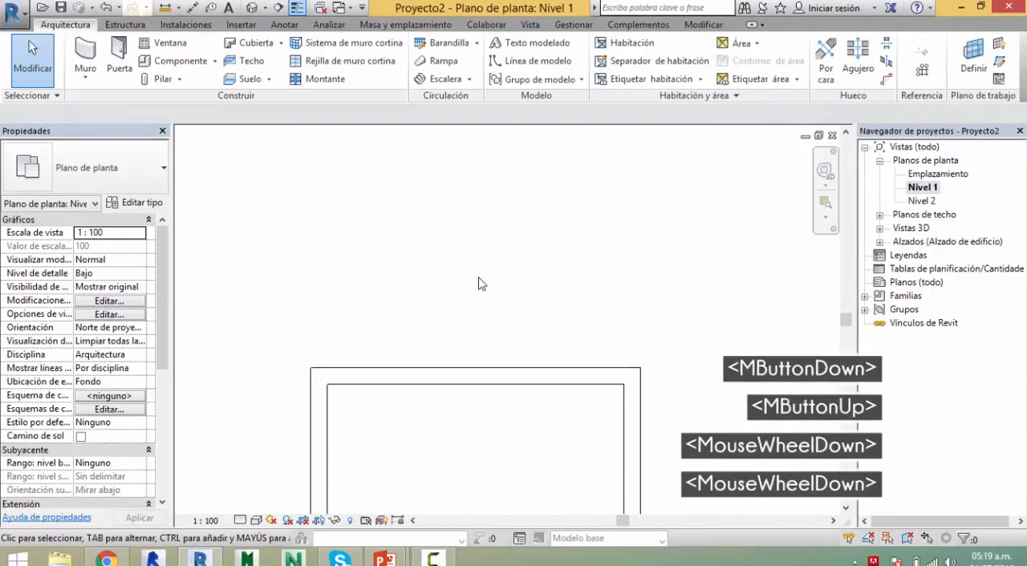
Step: Start an inscribed-polygon wall and place its centre in the empty area above the upper rectangle
{"action": "key", "text": "w"}
{"action": "key", "text": "a"}
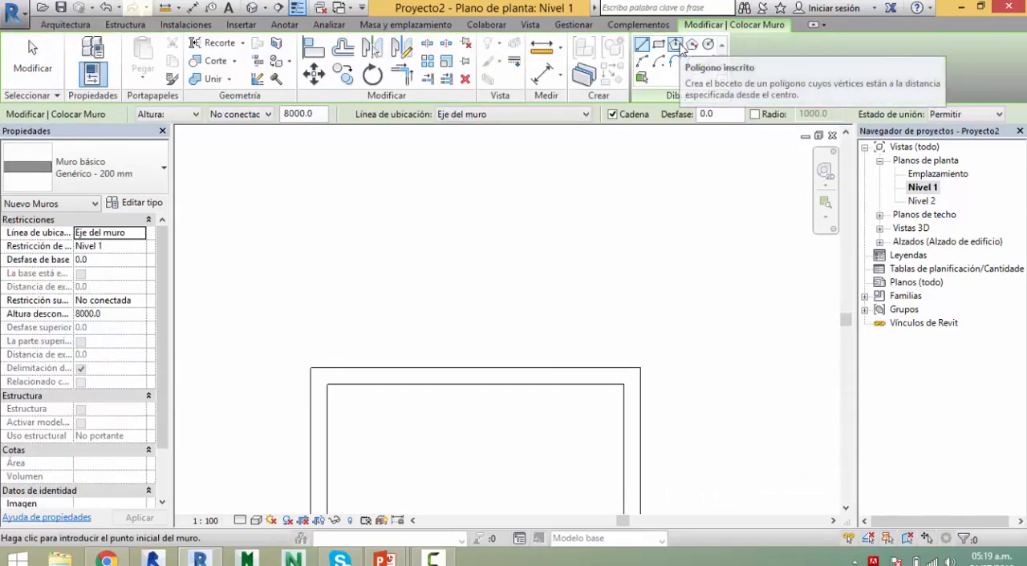
{"action": "left_click", "coordinate": [678, 46]}
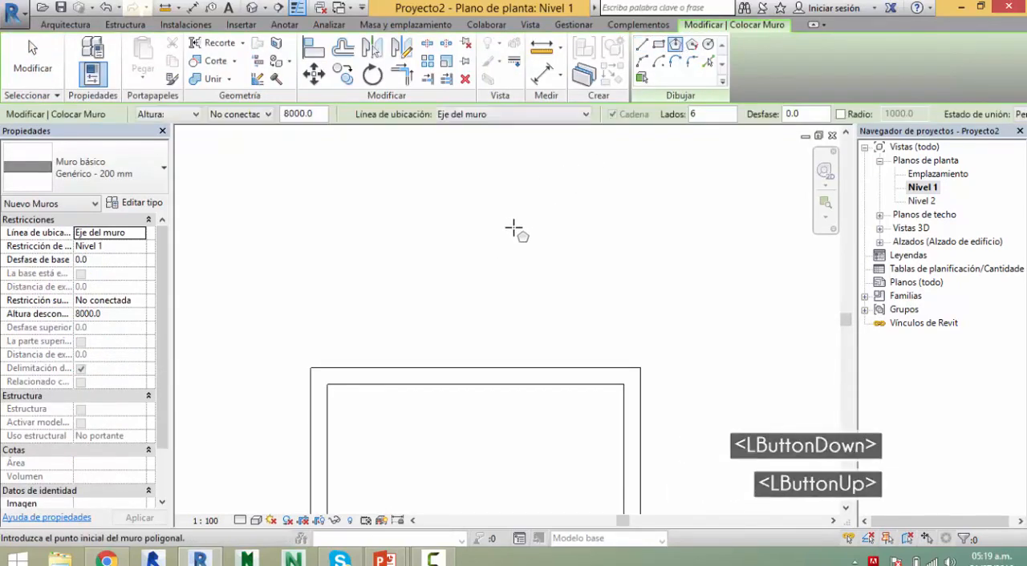
{"action": "middle_click_drag", "start_coordinate": [628, 247], "coordinate": [607, 284]}
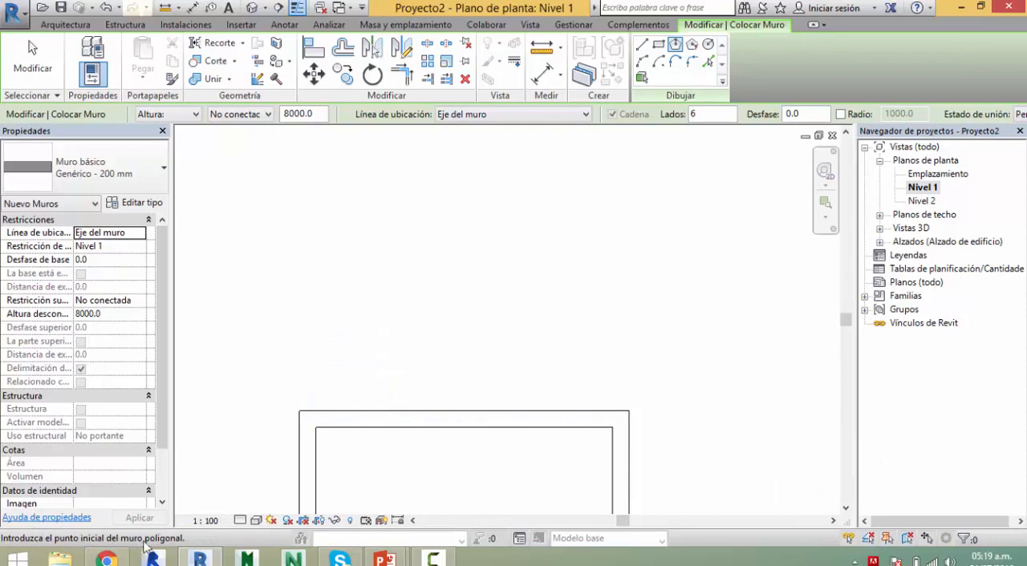
{"action": "left_click", "coordinate": [591, 259]}
{"action": "middle_click_drag", "start_coordinate": [563, 245], "coordinate": [525, 342]}
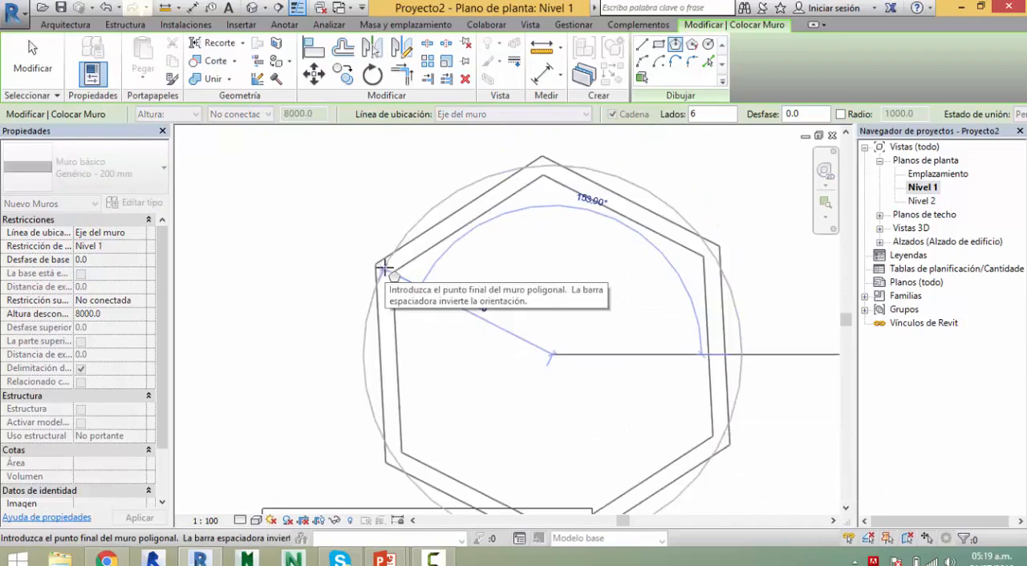
{"action": "scroll", "coordinate": [465, 285], "scroll_direction": "down", "scroll_amount": 3}
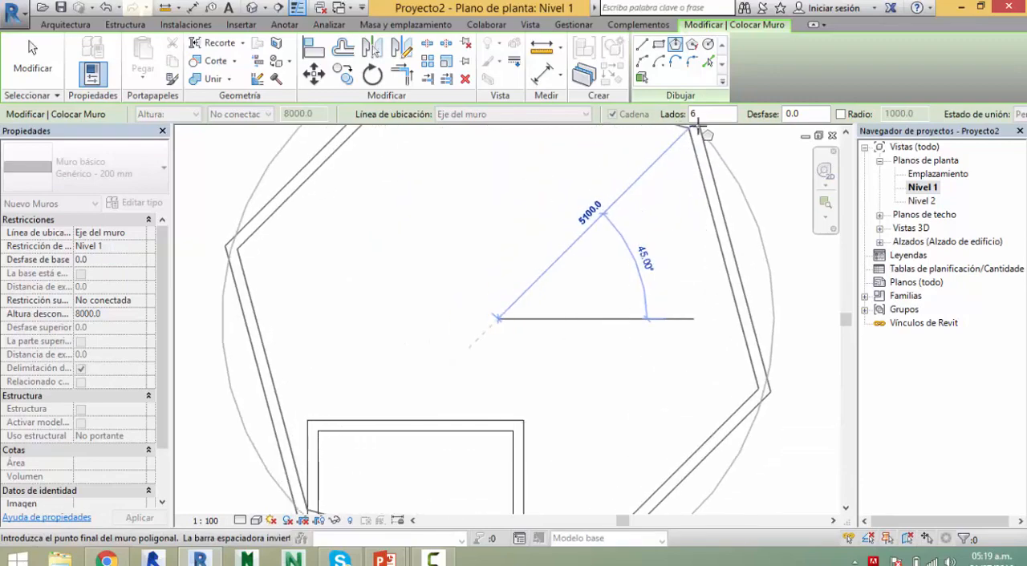
Step: Set the polygon to 10 sides and finish it with a radius of about 1424 mm
{"action": "left_click_drag", "start_coordinate": [700, 118], "coordinate": [687, 116]}
{"action": "type", "text": "10"}
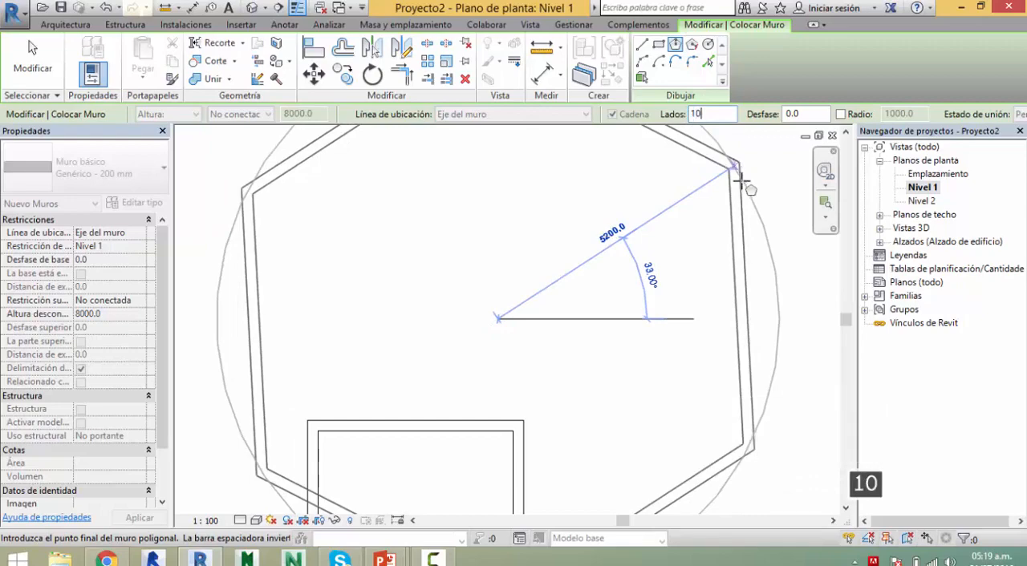
{"action": "scroll", "coordinate": [533, 241], "scroll_direction": "down", "scroll_amount": 2}
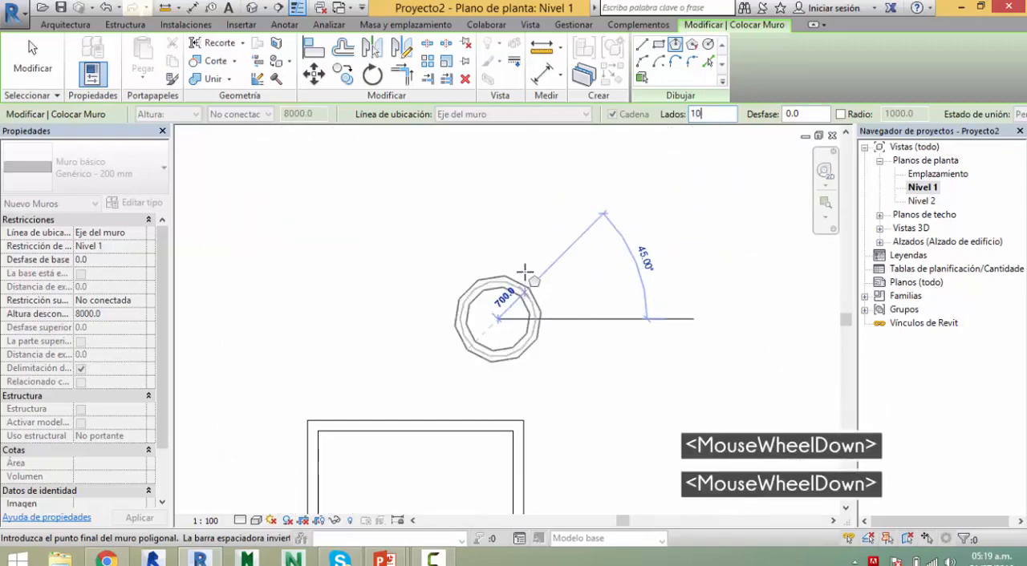
{"action": "scroll", "coordinate": [523, 254], "scroll_direction": "down", "scroll_amount": 1}
{"action": "scroll", "coordinate": [524, 252], "scroll_direction": "down", "scroll_amount": 1}
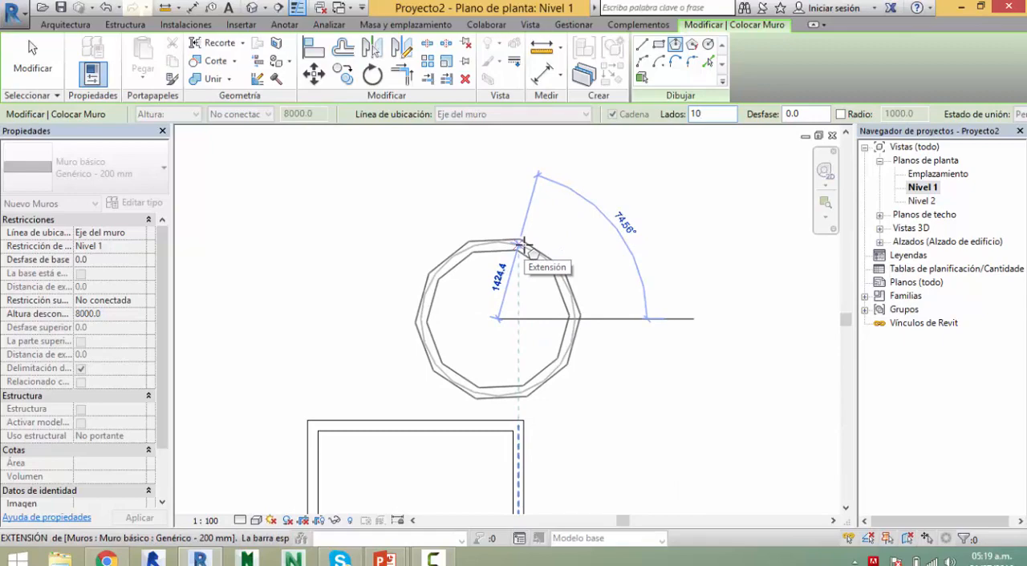
{"action": "left_click", "coordinate": [523, 244]}
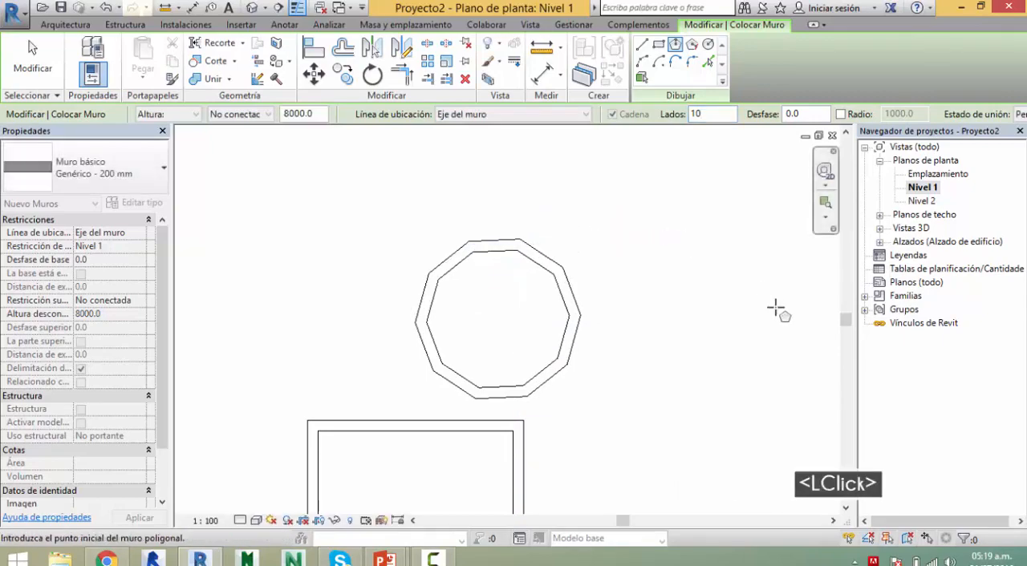
Step: Create a 5-sided inscribed-polygon wall with a radius of about 1900 mm, above and to the right of the decagon, and end the wall command
{"action": "middle_click_drag", "start_coordinate": [615, 316], "coordinate": [486, 413]}
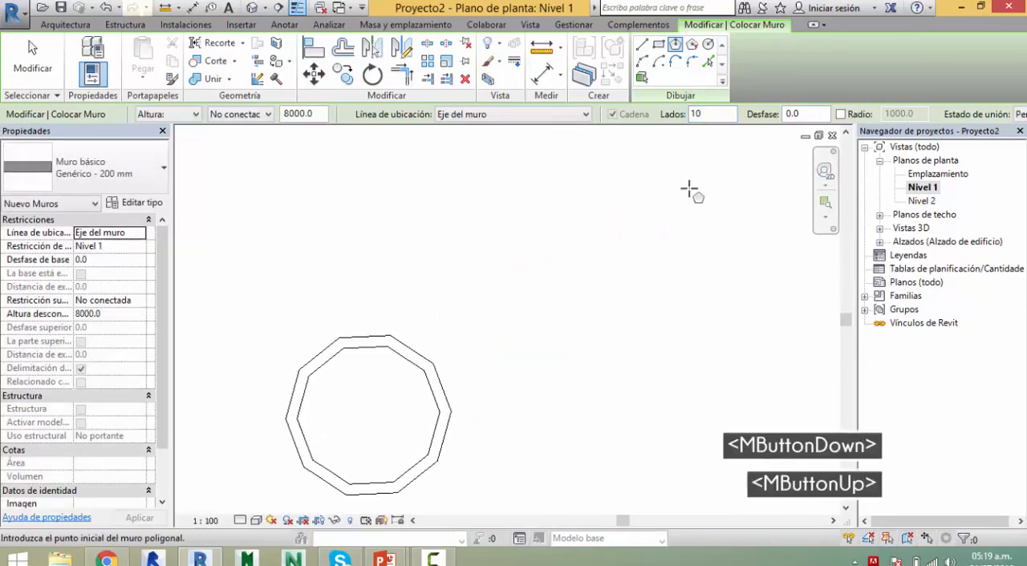
{"action": "left_click", "coordinate": [712, 117]}
{"action": "type", "text": "4"}
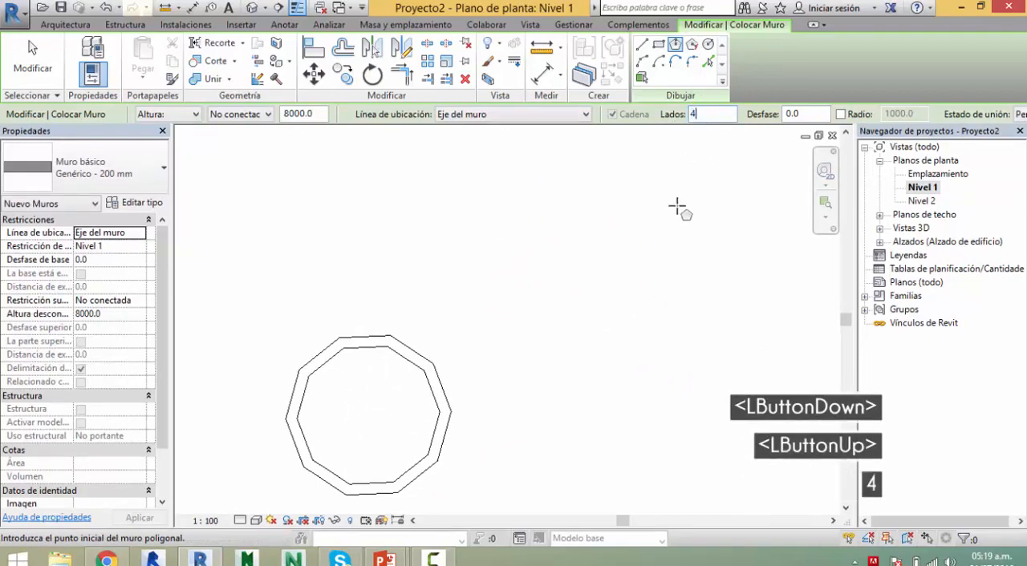
{"action": "left_click_drag", "start_coordinate": [708, 118], "coordinate": [663, 119]}
{"action": "type", "text": "5"}
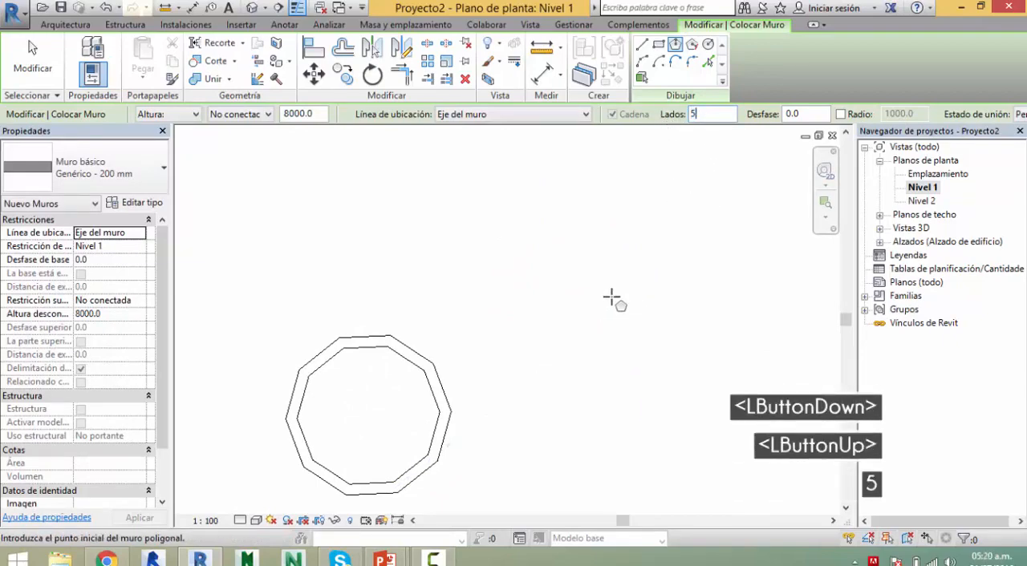
{"action": "left_click", "coordinate": [609, 297]}
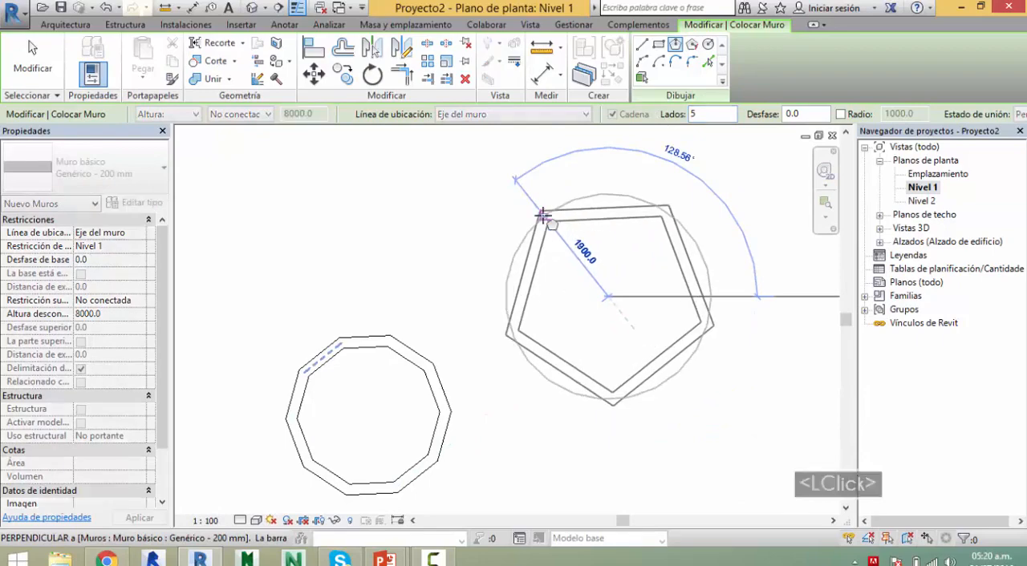
{"action": "left_click", "coordinate": [542, 215]}
{"action": "key", "text": "Escape"}
{"action": "key", "text": "Escape"}
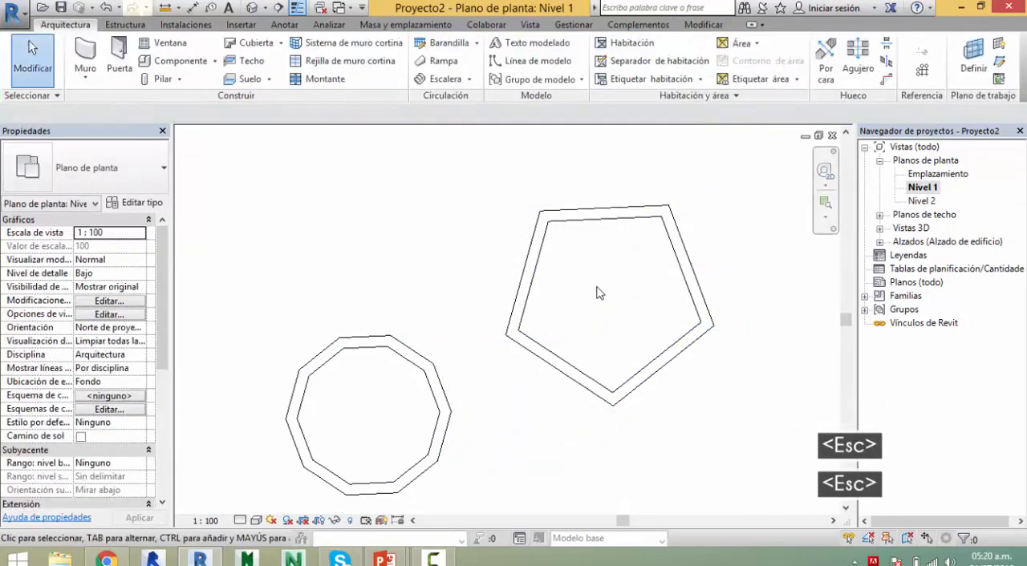
Step: Open the default 3D view and examine the decagonal and pentagonal walls from several angles
{"action": "scroll", "coordinate": [473, 293], "scroll_direction": "down", "scroll_amount": 2}
{"action": "left_click", "coordinate": [265, 16]}
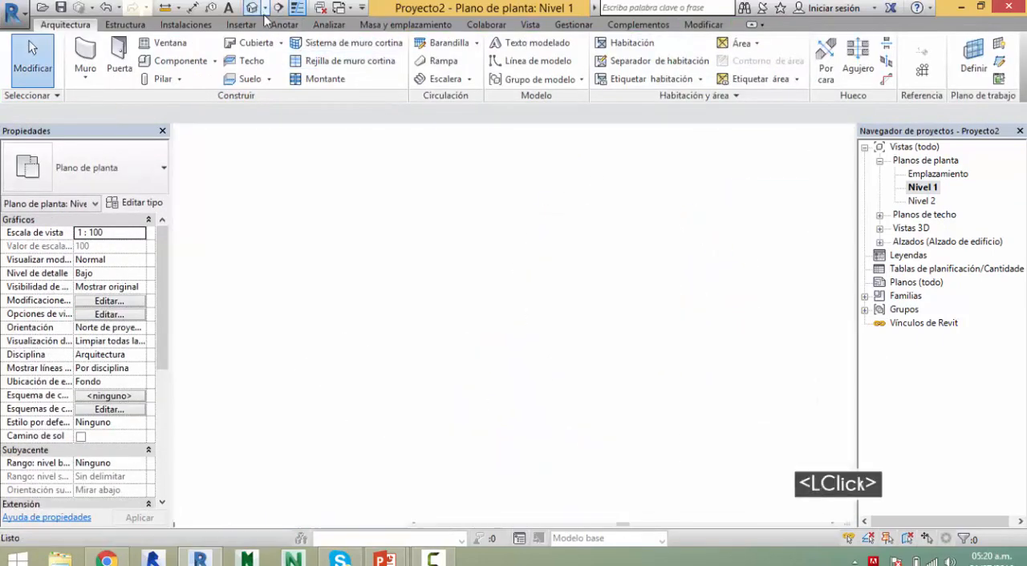
{"action": "middle_click_drag", "start_coordinate": [619, 435], "coordinate": [465, 517]}
{"action": "scroll", "coordinate": [543, 420], "scroll_direction": "down", "scroll_amount": 4}
{"action": "middle_click_drag", "start_coordinate": [571, 401], "coordinate": [430, 463]}
{"action": "middle_click_drag", "start_coordinate": [505, 390], "coordinate": [410, 395], "text": "shift"}
{"action": "middle_click_drag", "start_coordinate": [387, 287], "coordinate": [236, 314]}
{"action": "middle_click_drag", "start_coordinate": [544, 397], "coordinate": [550, 252], "text": "shift"}
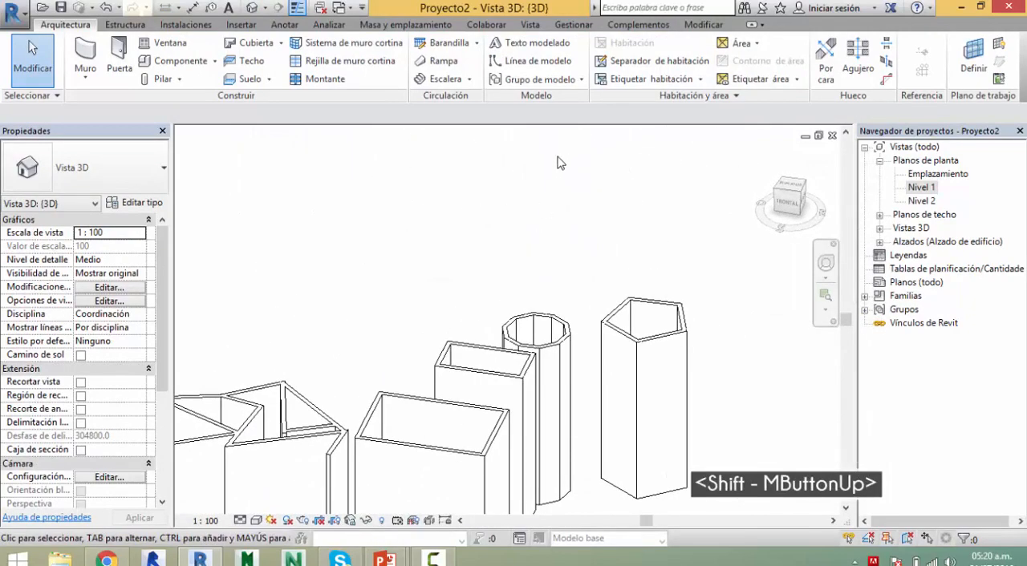
{"action": "key", "text": "Escape"}
{"action": "key", "text": "alt+Tab"}
{"action": "key", "text": "alt+Tab"}
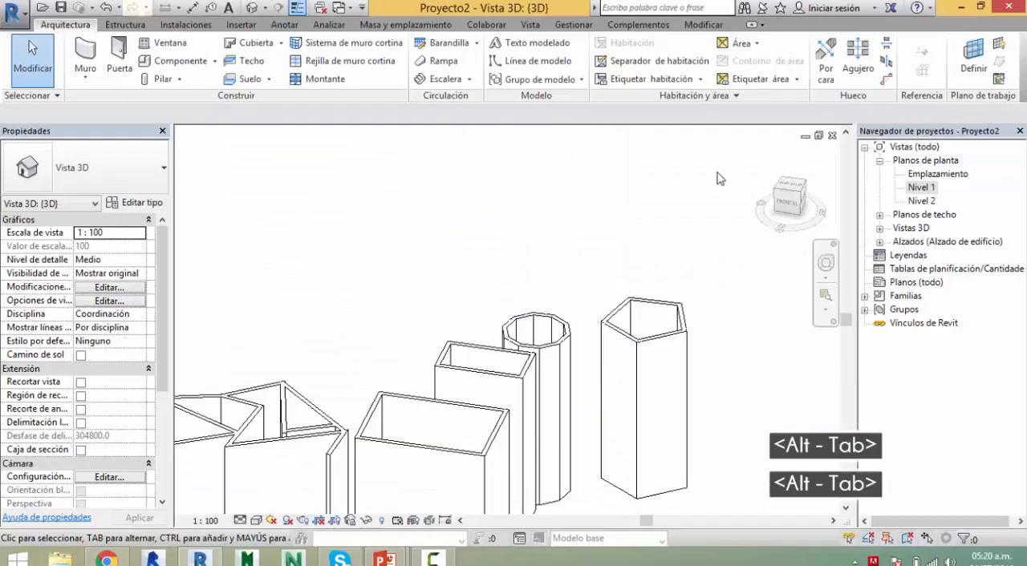
Step: Dock the project browser beneath the properties palette and return it to its original place
{"action": "left_click", "coordinate": [920, 187]}
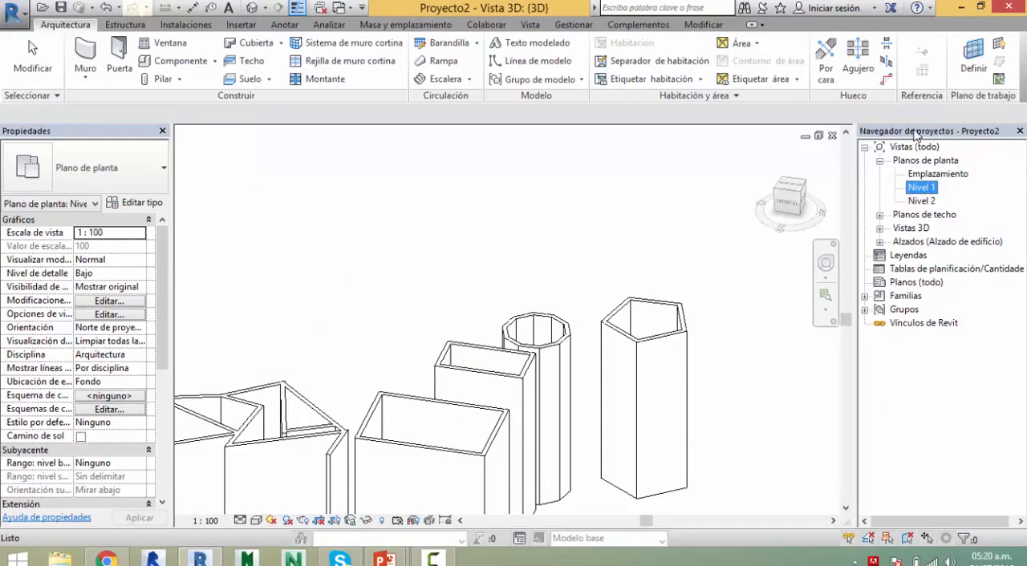
{"action": "left_click_drag", "start_coordinate": [915, 132], "coordinate": [56, 523]}
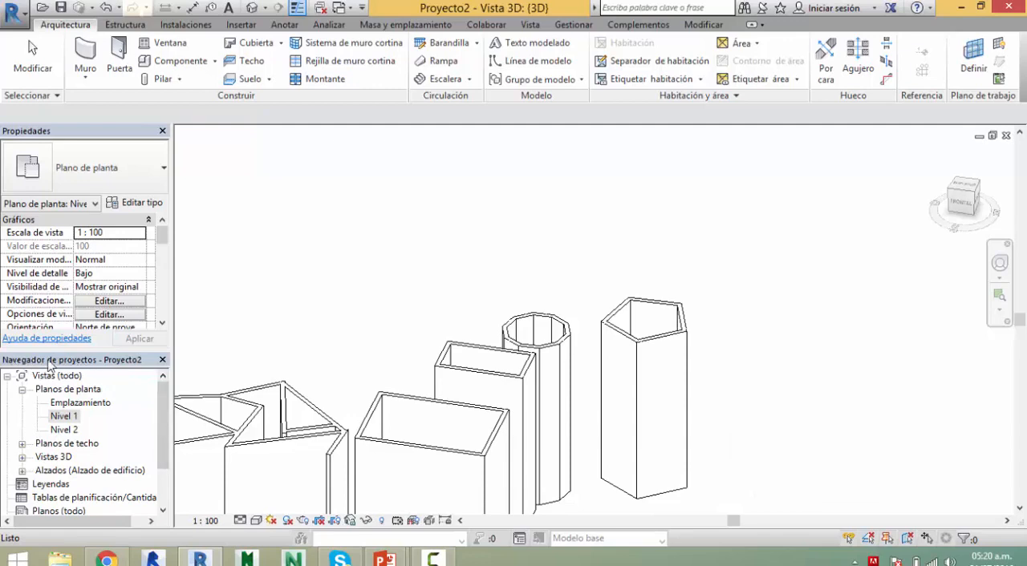
{"action": "left_click", "coordinate": [68, 365]}
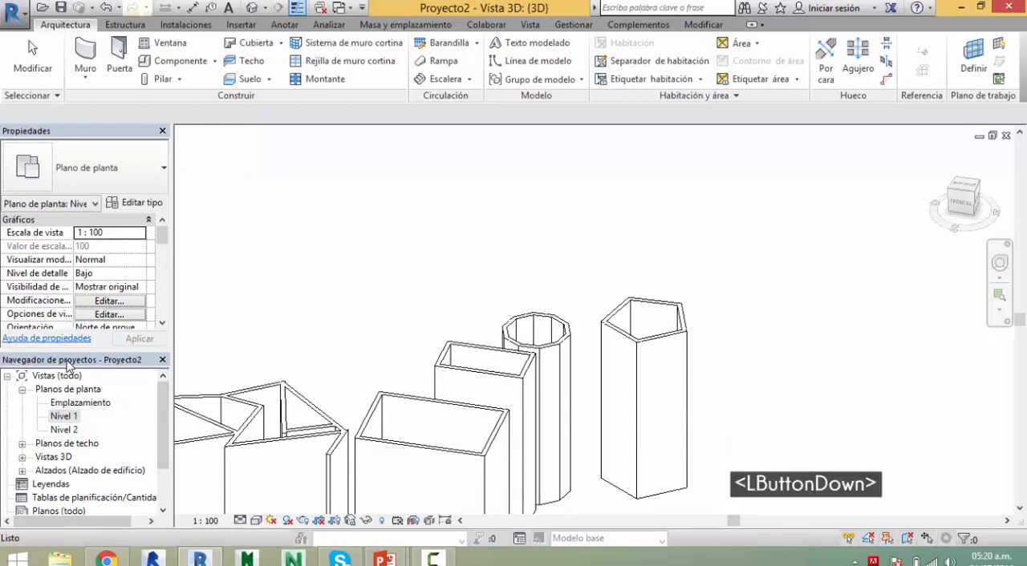
{"action": "left_click_drag", "start_coordinate": [68, 365], "coordinate": [377, 341]}
{"action": "left_click_drag", "start_coordinate": [654, 255], "coordinate": [1011, 157]}
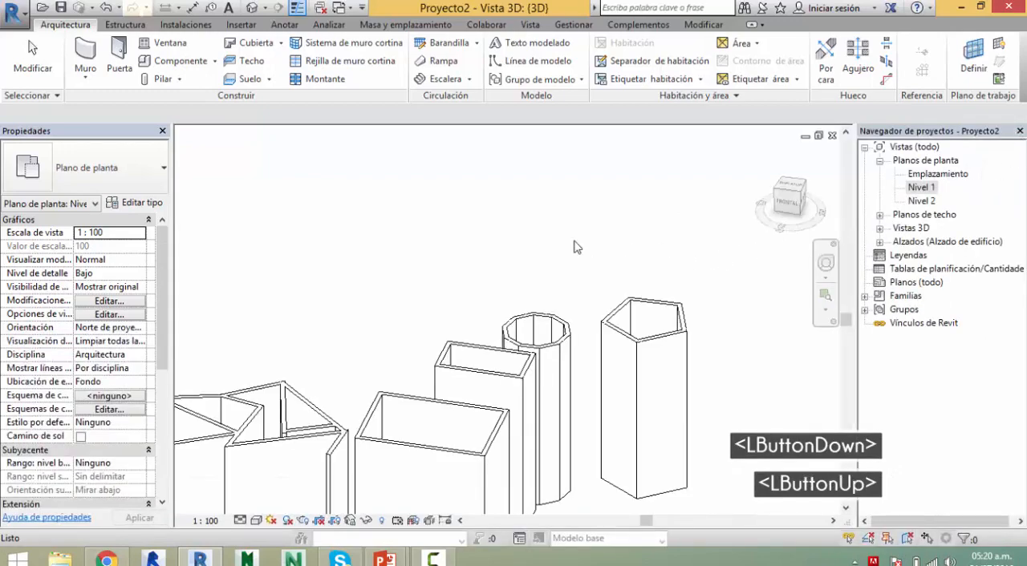
{"action": "middle_click", "coordinate": [573, 206]}
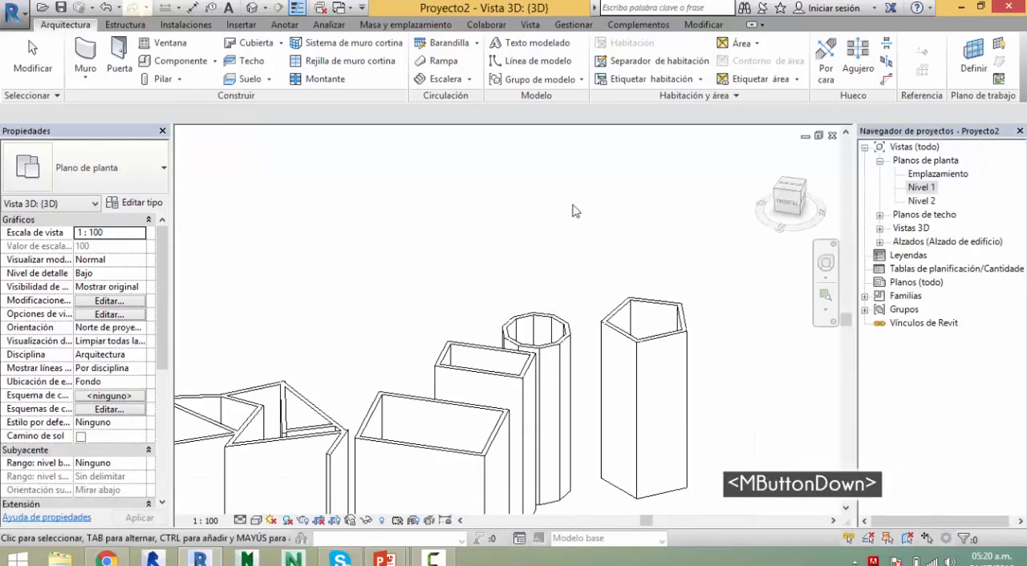
Step: Reopen the Nivel 1 floor plan and check the Circle entry on the presentation's drawing tools slide before returning to Revit
{"action": "double_click", "coordinate": [921, 187]}
{"action": "scroll", "coordinate": [506, 344], "scroll_direction": "down", "scroll_amount": 7}
{"action": "middle_click_drag", "start_coordinate": [558, 383], "coordinate": [490, 383]}
{"action": "middle_click_drag", "start_coordinate": [386, 289], "coordinate": [337, 210]}
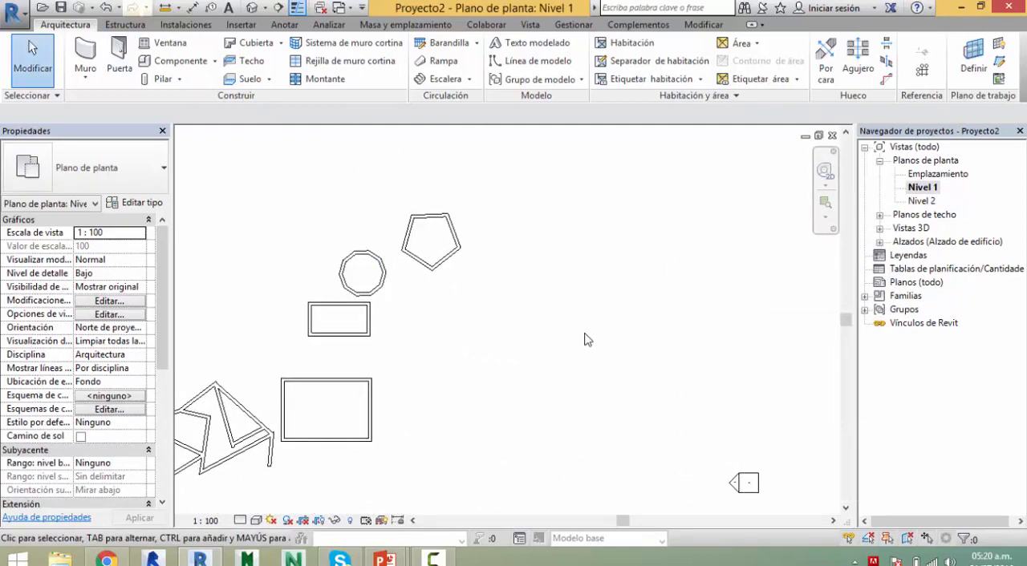
{"action": "key", "text": "alt+Tab"}
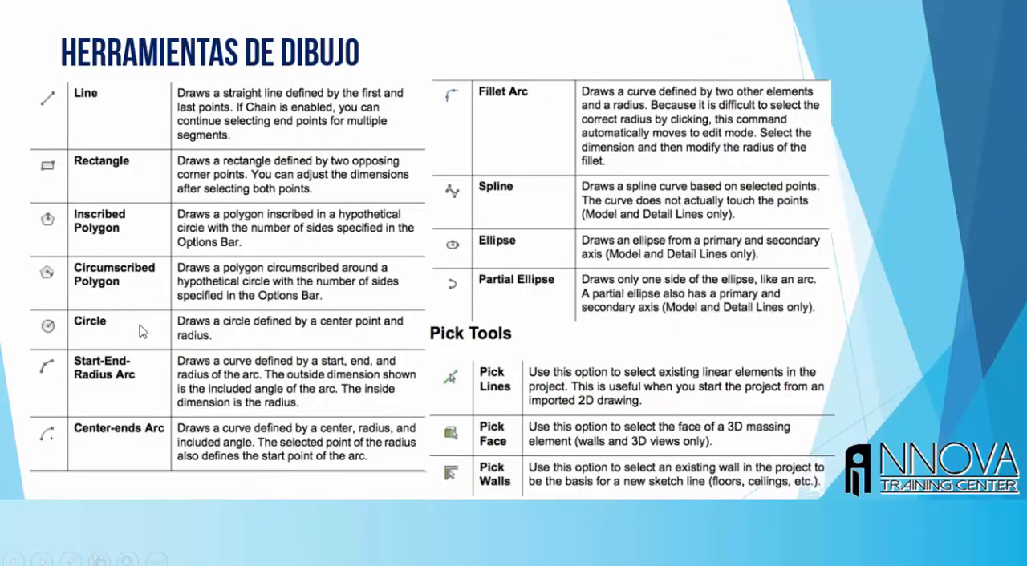
{"action": "key", "text": "alt+Tab"}
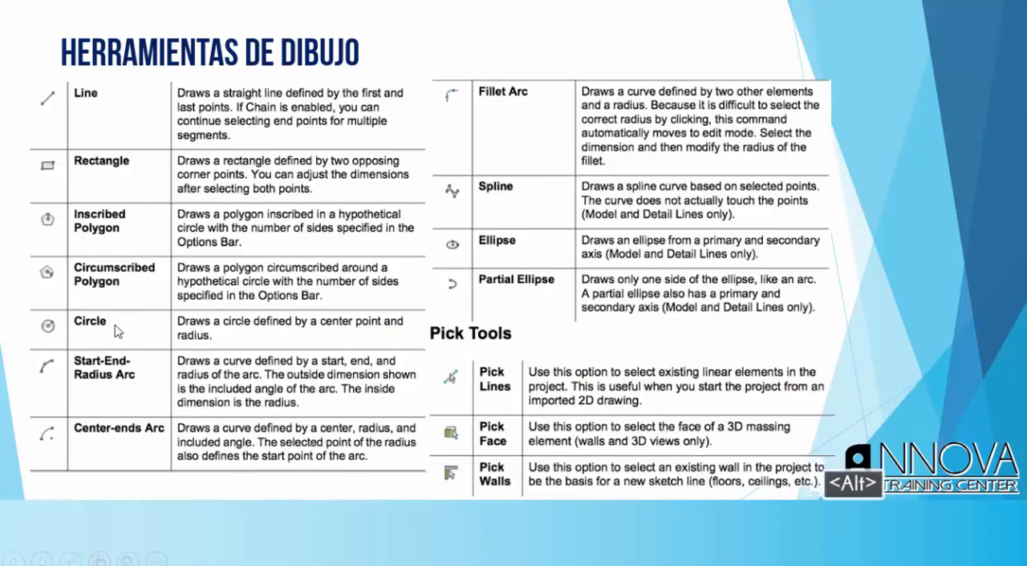
Step: Draw a circular wall with a radius of 5000 mm in the empty area to the right of the rectangles
{"action": "key", "text": "w"}
{"action": "key", "text": "a"}
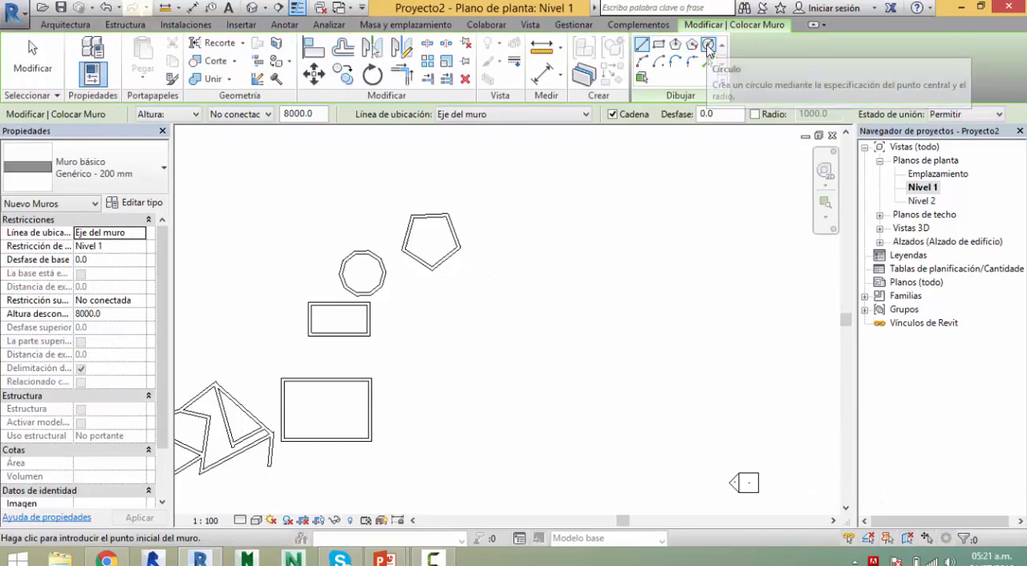
{"action": "left_click", "coordinate": [709, 45]}
{"action": "left_click", "coordinate": [546, 359]}
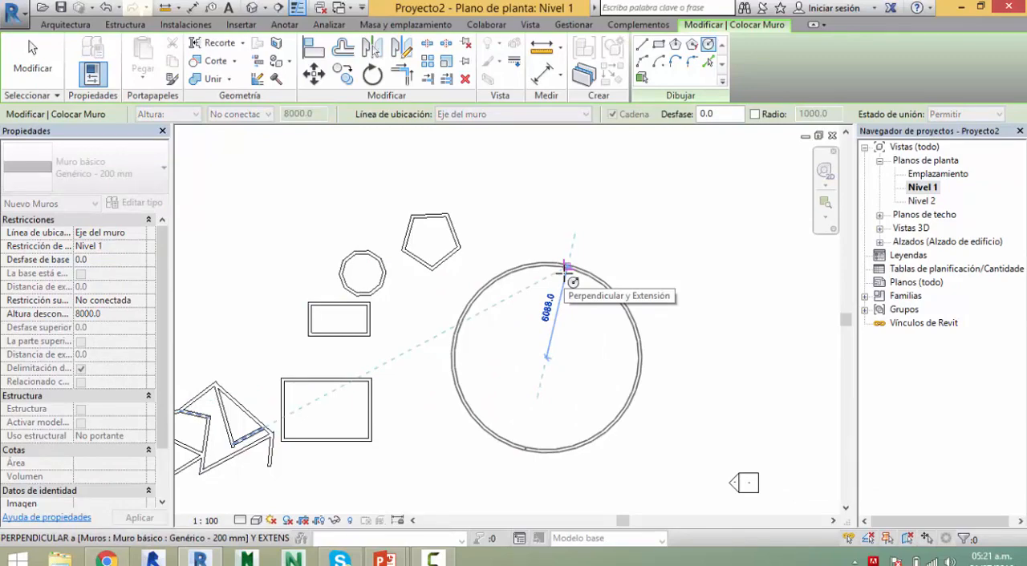
{"action": "type", "text": "5000"}
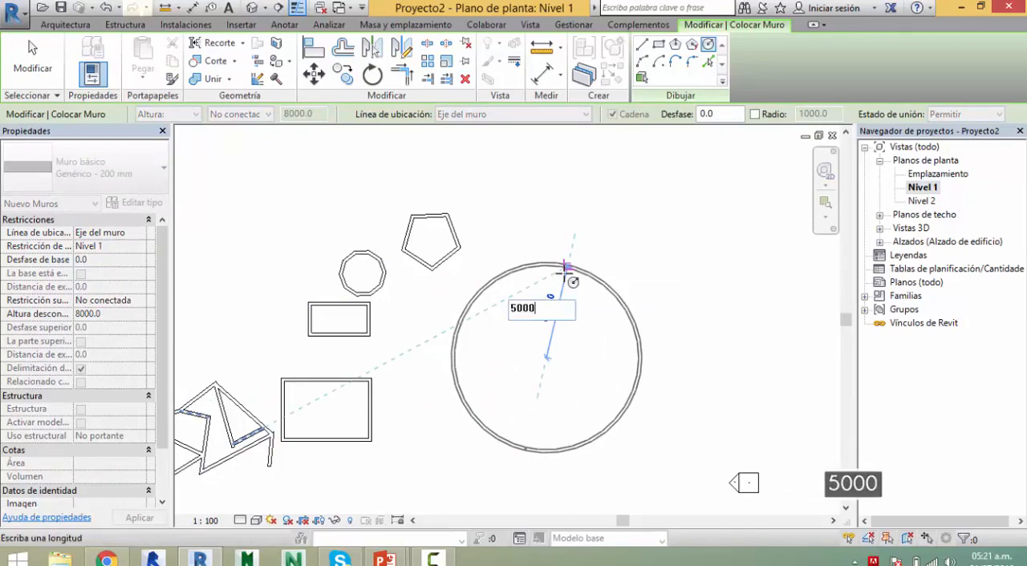
{"action": "key", "text": "Return"}
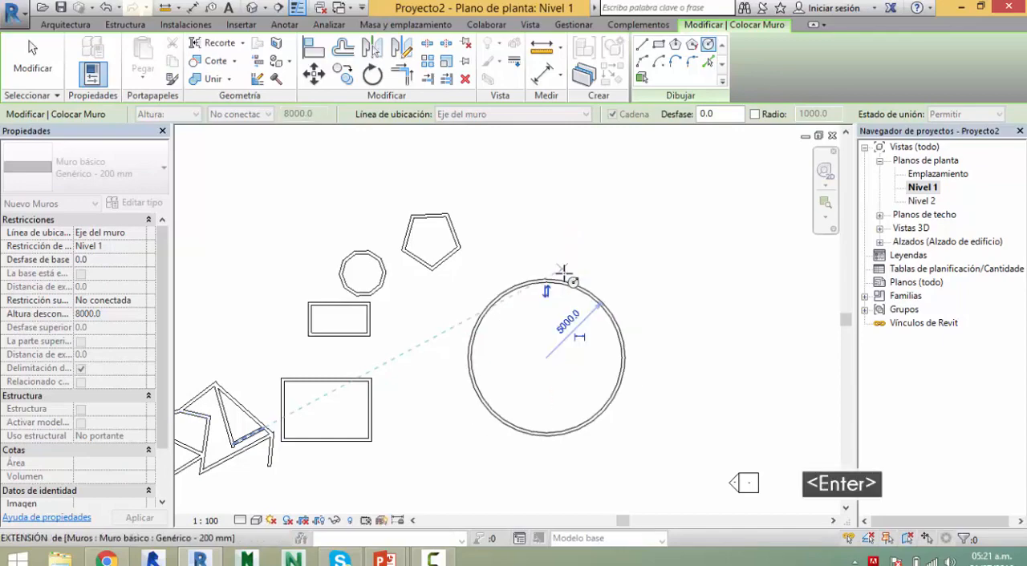
Step: Set the location line for new walls to Cara de acabado: Exterior
{"action": "scroll", "coordinate": [535, 290], "scroll_direction": "up", "scroll_amount": 6}
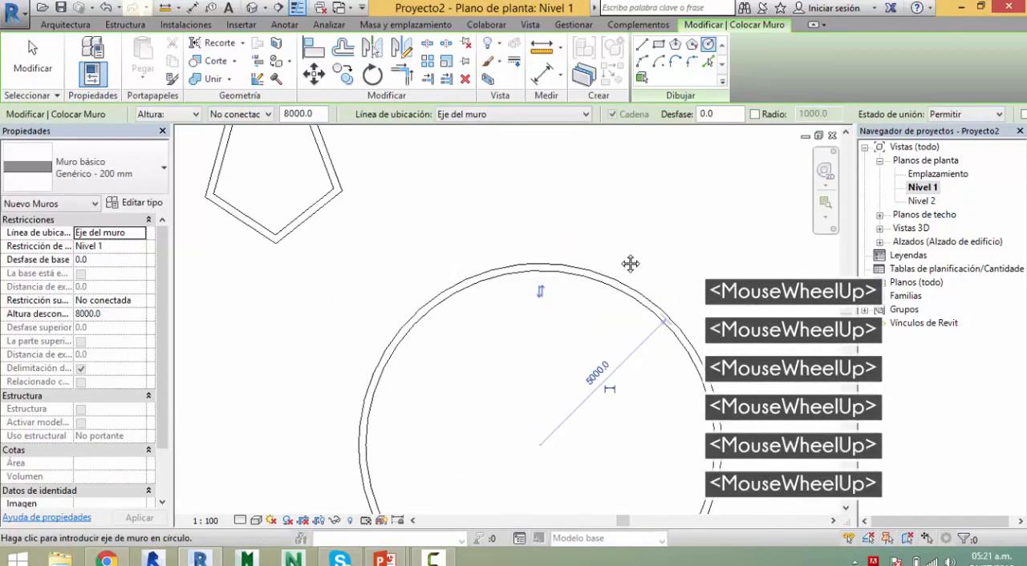
{"action": "middle_click_drag", "start_coordinate": [629, 264], "coordinate": [586, 215]}
{"action": "scroll", "coordinate": [633, 305], "scroll_direction": "up", "scroll_amount": 5}
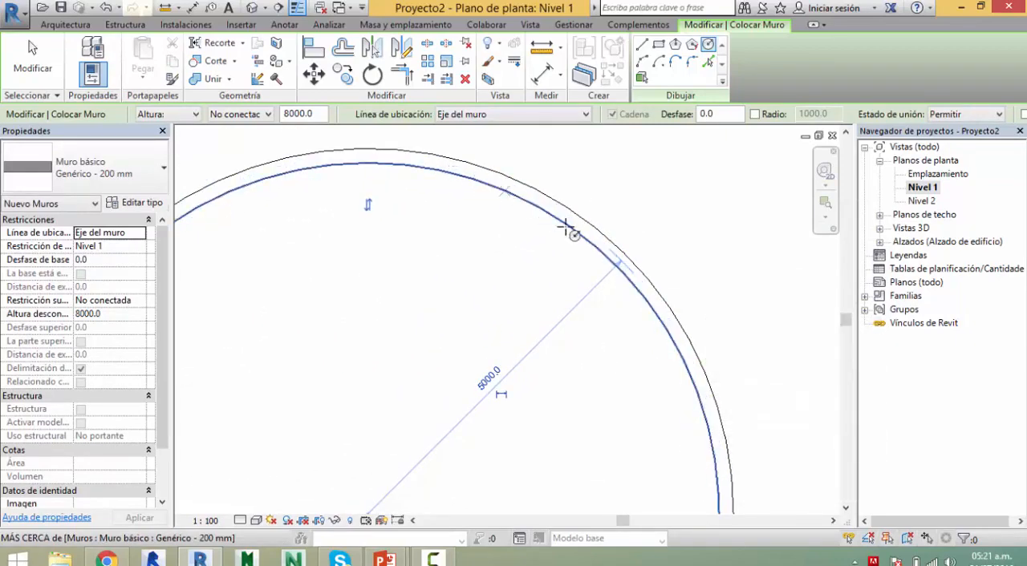
{"action": "scroll", "coordinate": [642, 219], "scroll_direction": "down", "scroll_amount": 3}
{"action": "middle_click_drag", "start_coordinate": [610, 210], "coordinate": [525, 249]}
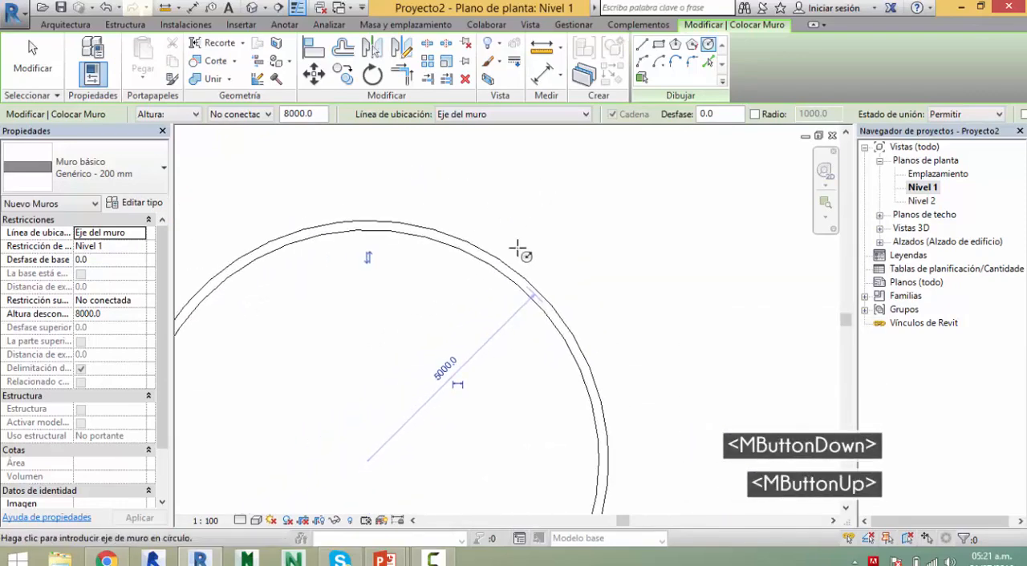
{"action": "left_click", "coordinate": [522, 282]}
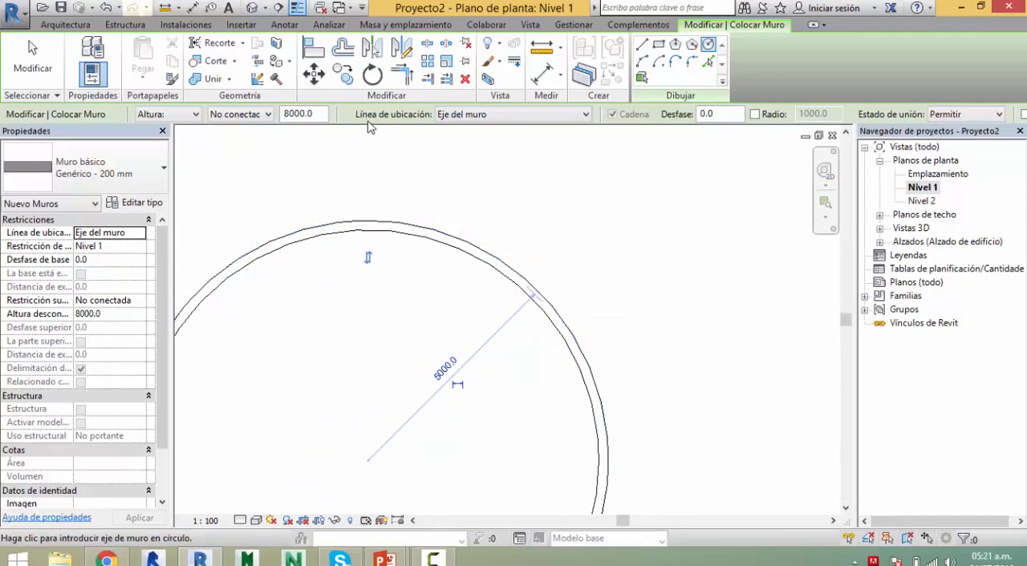
{"action": "left_click", "coordinate": [495, 119]}
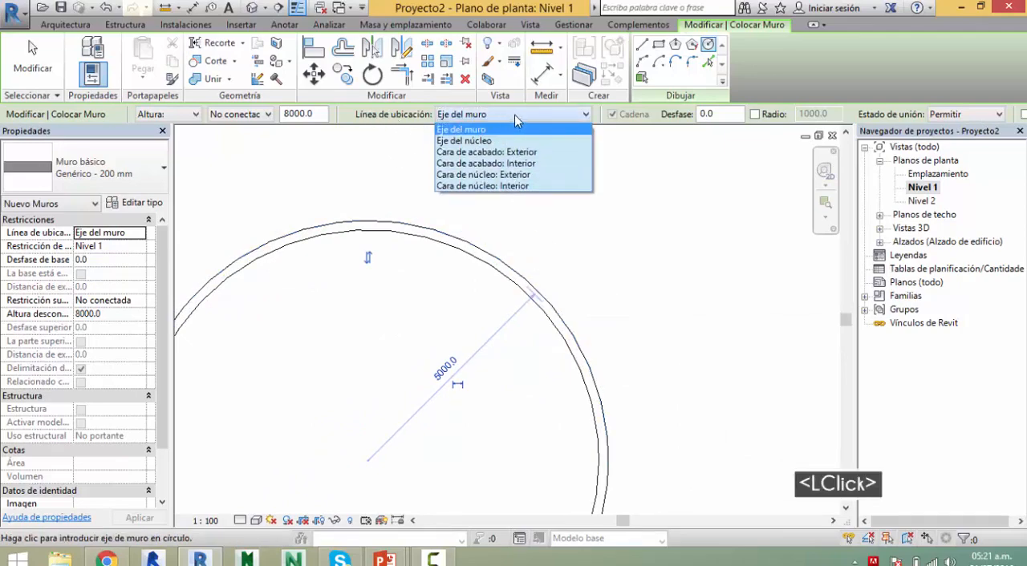
{"action": "left_click", "coordinate": [529, 174]}
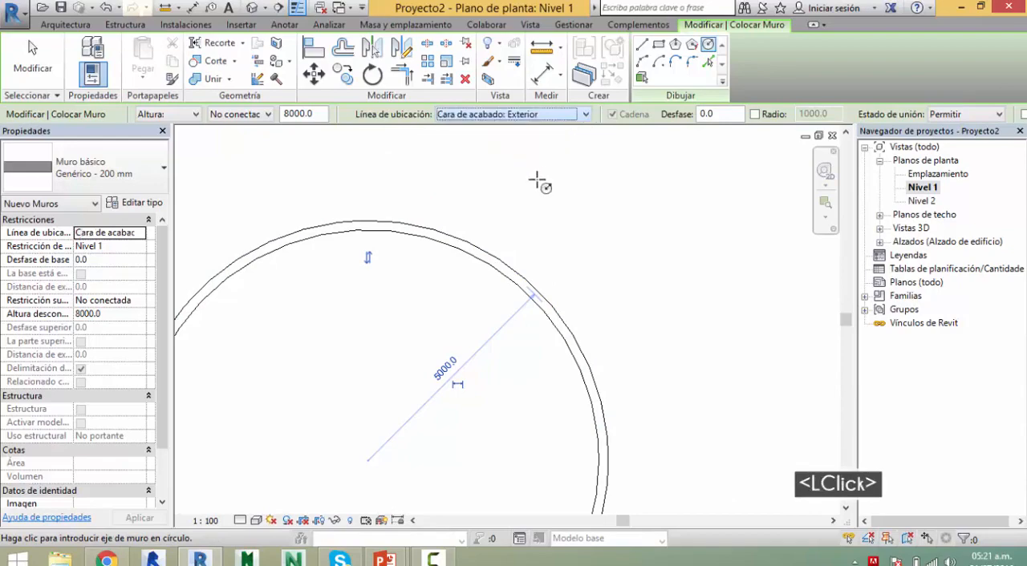
Step: Draw a second circular wall with a radius of 5000 mm above and right of the first, using location line Cara de núcleo: Exterior
{"action": "scroll", "coordinate": [607, 213], "scroll_direction": "down", "scroll_amount": 2}
{"action": "middle_click_drag", "start_coordinate": [608, 213], "coordinate": [458, 348]}
{"action": "scroll", "coordinate": [458, 348], "scroll_direction": "down", "scroll_amount": 7}
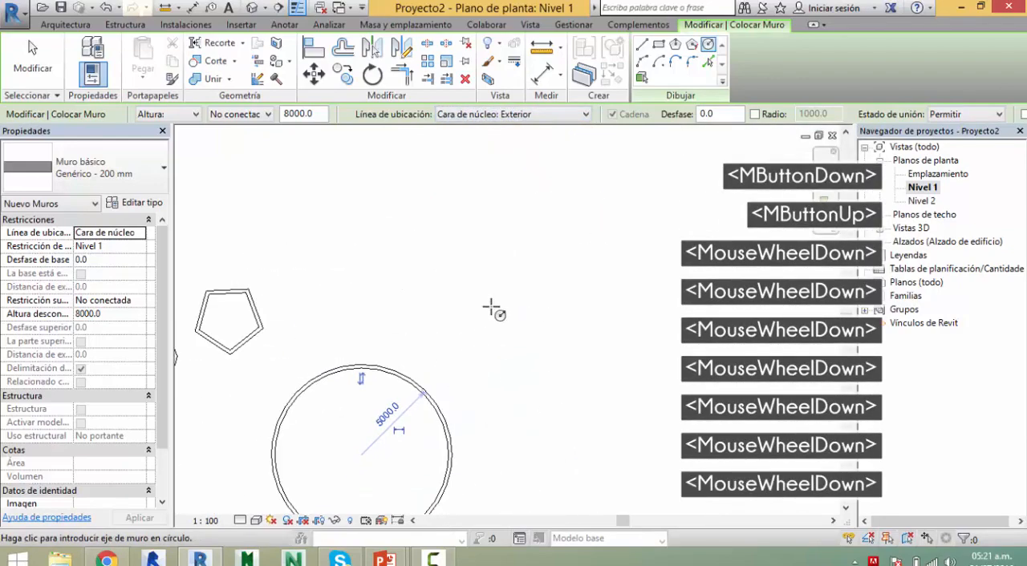
{"action": "left_click", "coordinate": [562, 277]}
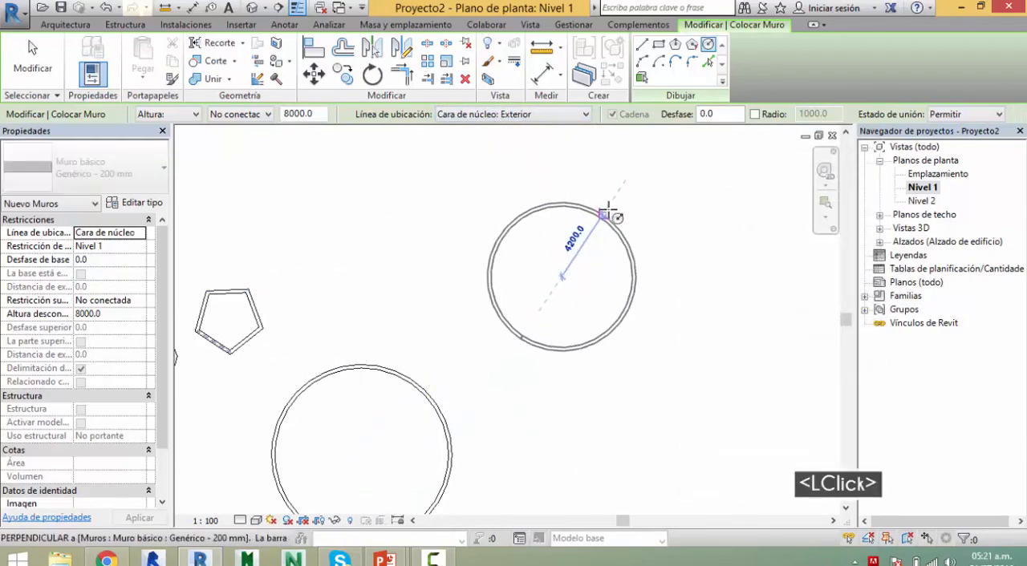
{"action": "type", "text": "5000"}
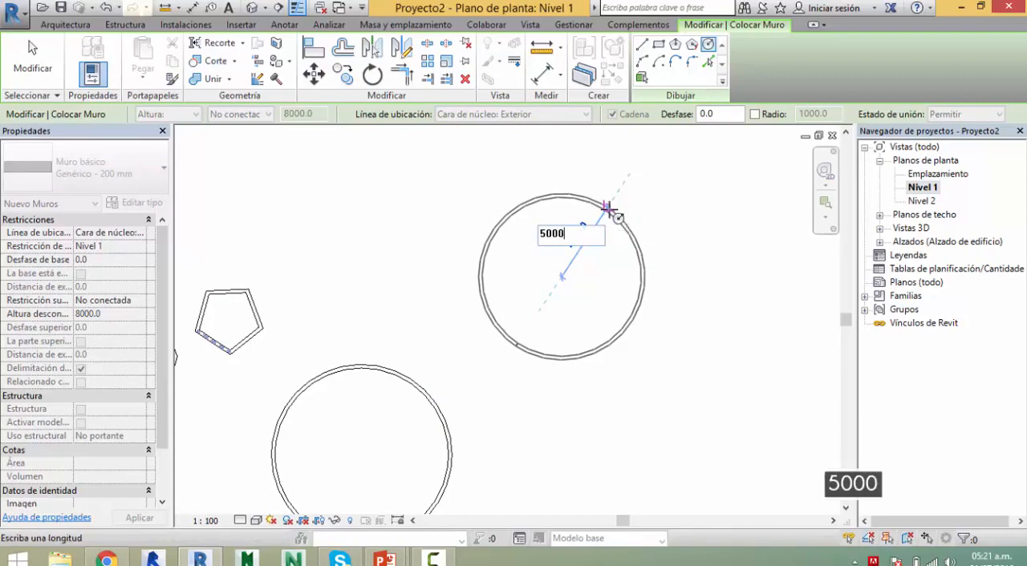
{"action": "key", "text": "Return"}
{"action": "scroll", "coordinate": [641, 233], "scroll_direction": "up", "scroll_amount": 6}
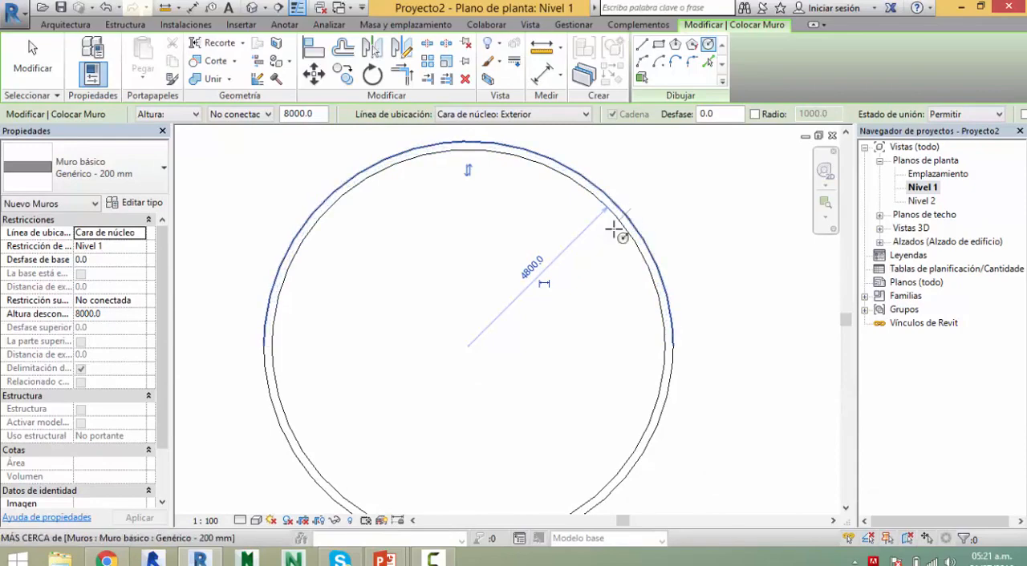
Step: Leave the wall command and select the new circle's upper half to examine its radius dimension and the location of its end grip
{"action": "key", "text": "Escape"}
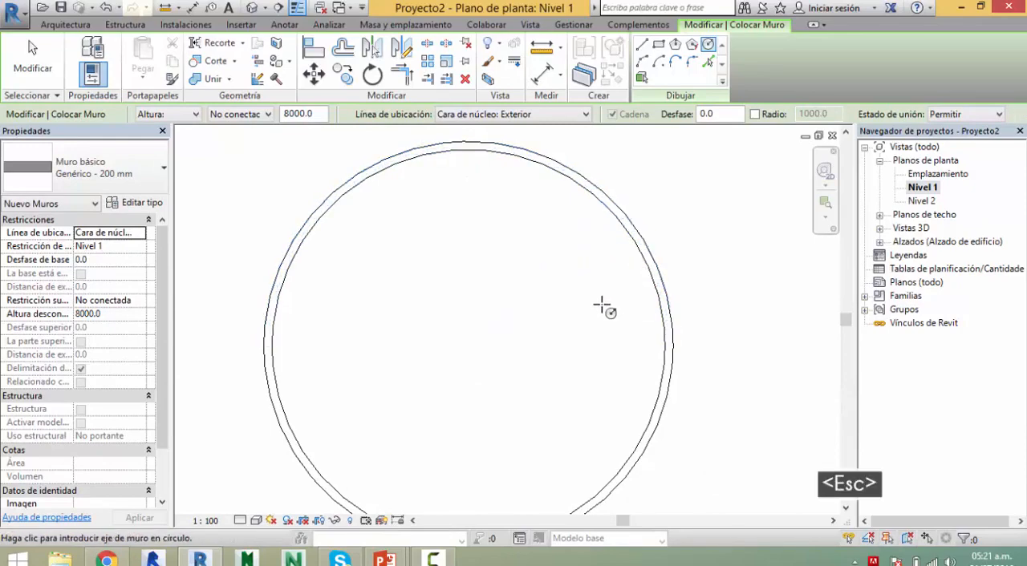
{"action": "key", "text": "Escape"}
{"action": "key", "text": "Escape"}
{"action": "left_click", "coordinate": [655, 275]}
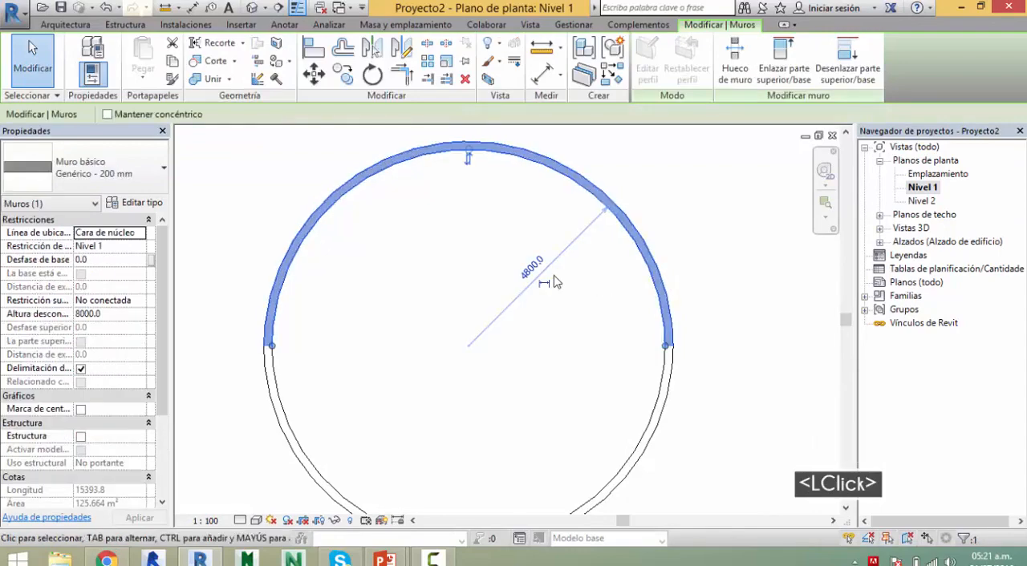
{"action": "left_click", "coordinate": [590, 233]}
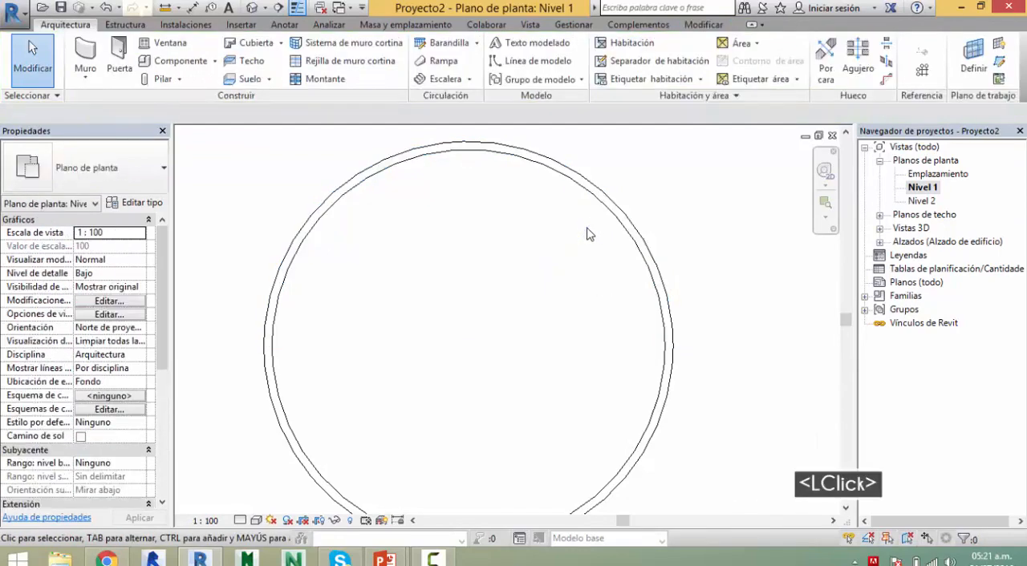
{"action": "left_click", "coordinate": [637, 248]}
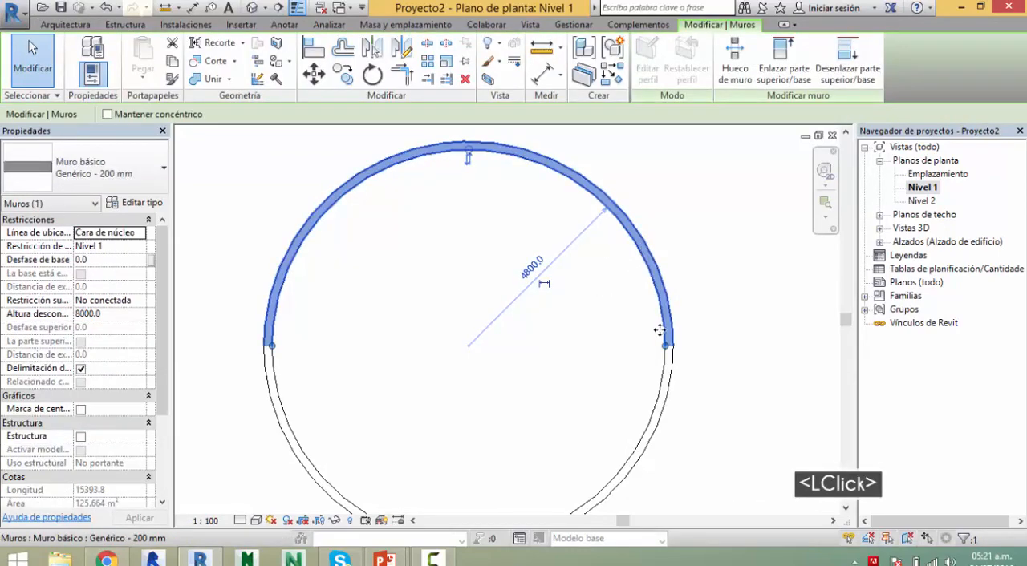
{"action": "scroll", "coordinate": [669, 350], "scroll_direction": "up", "scroll_amount": 2}
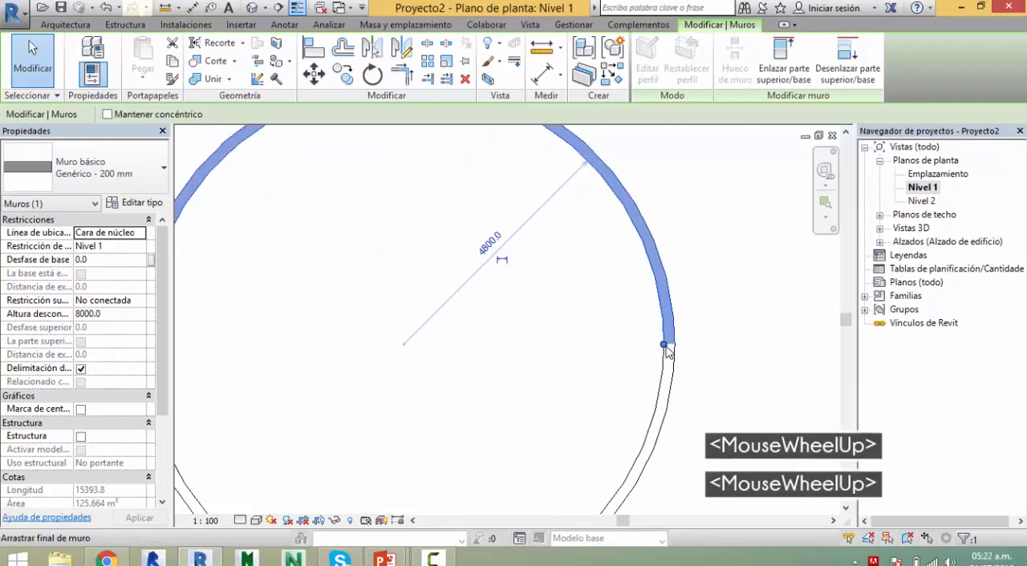
{"action": "left_click_drag", "start_coordinate": [665, 345], "coordinate": [676, 347]}
{"action": "key", "text": "Tab"}
{"action": "key", "text": "Tab"}
{"action": "middle_click_drag", "start_coordinate": [684, 300], "coordinate": [684, 350]}
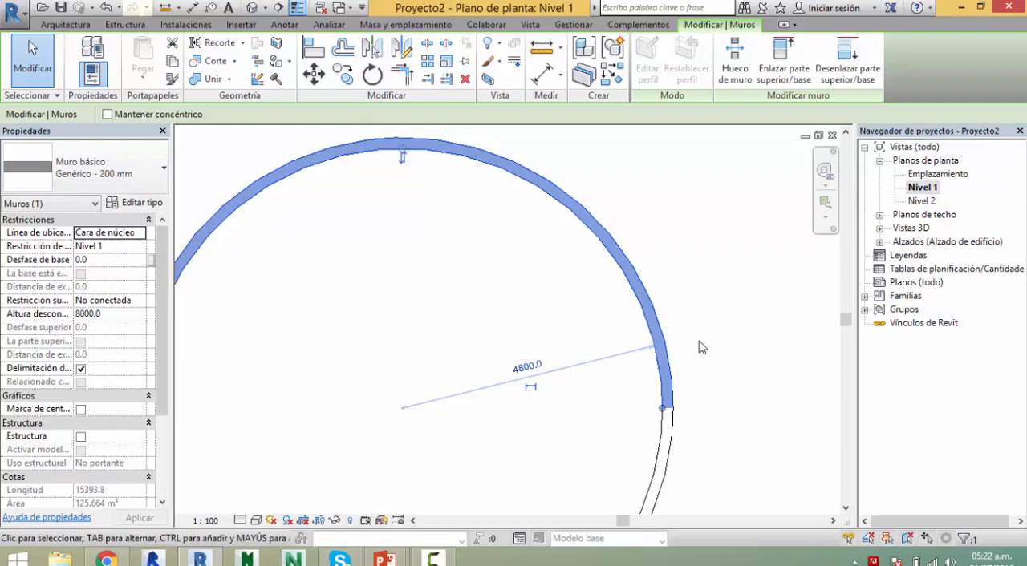
Step: Flip the orientation of the circle's upper half wall, and undo the flip
{"action": "left_click", "coordinate": [402, 158]}
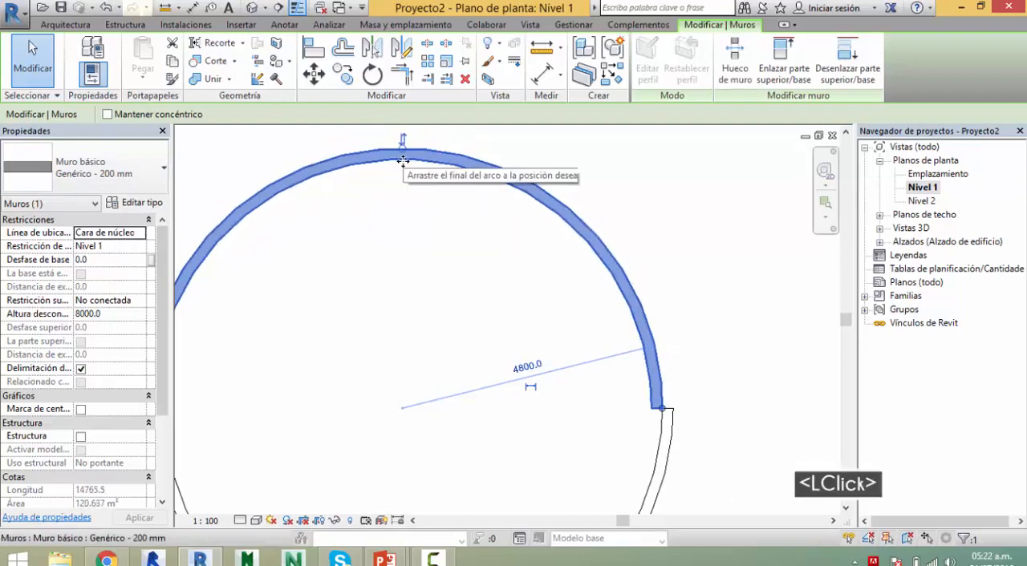
{"action": "scroll", "coordinate": [481, 374], "scroll_direction": "down", "scroll_amount": 3}
{"action": "middle_click_drag", "start_coordinate": [442, 355], "coordinate": [488, 301]}
{"action": "key", "text": "ctrl+z"}
{"action": "scroll", "coordinate": [486, 317], "scroll_direction": "down", "scroll_amount": 6}
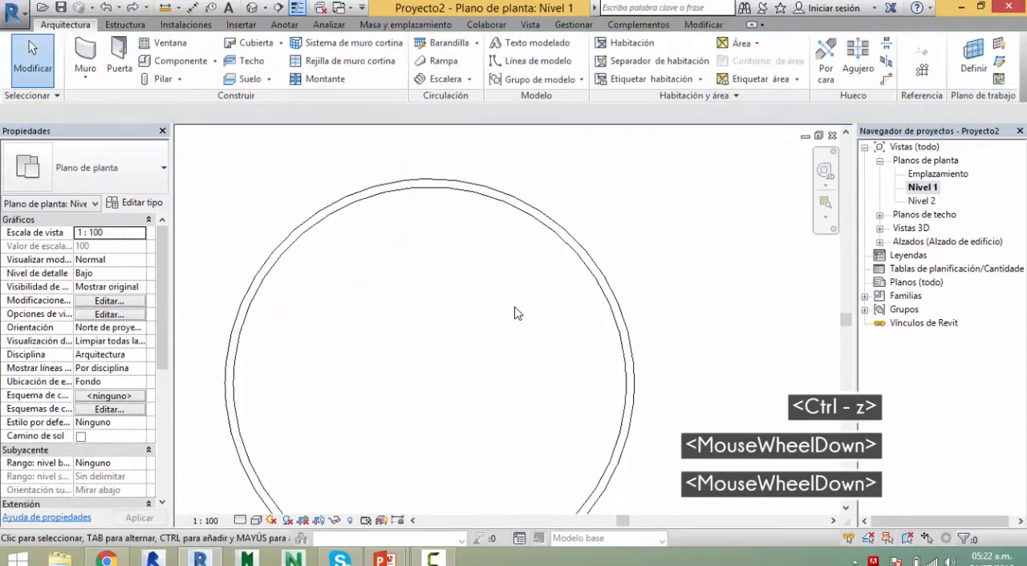
Step: Check the Start-End-Radius Arc entry on the presentation's drawing tools slide and return to Revit
{"action": "scroll", "coordinate": [489, 329], "scroll_direction": "down", "scroll_amount": 2}
{"action": "key", "text": "alt+Tab"}
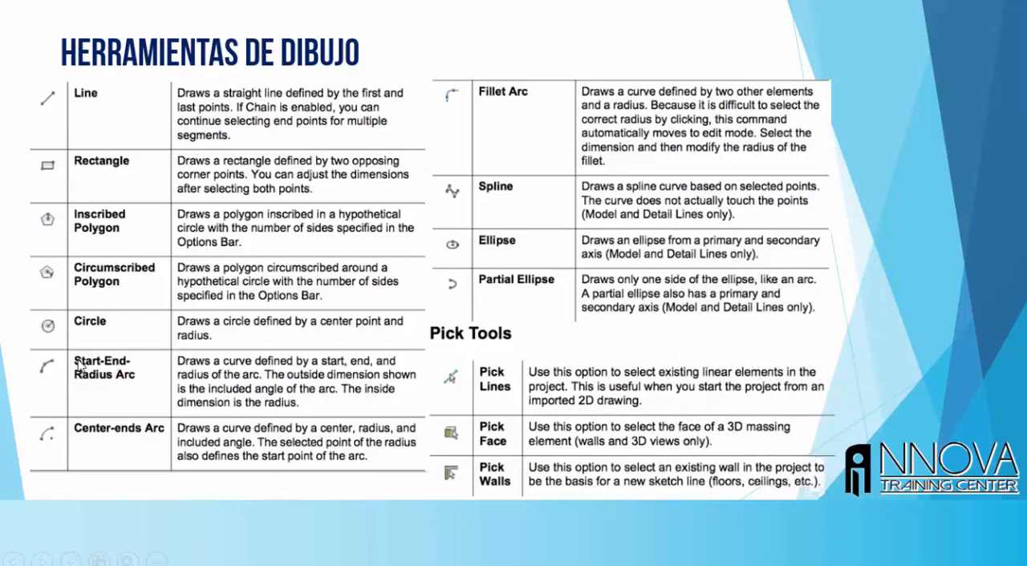
{"action": "key", "text": "alt+Tab"}
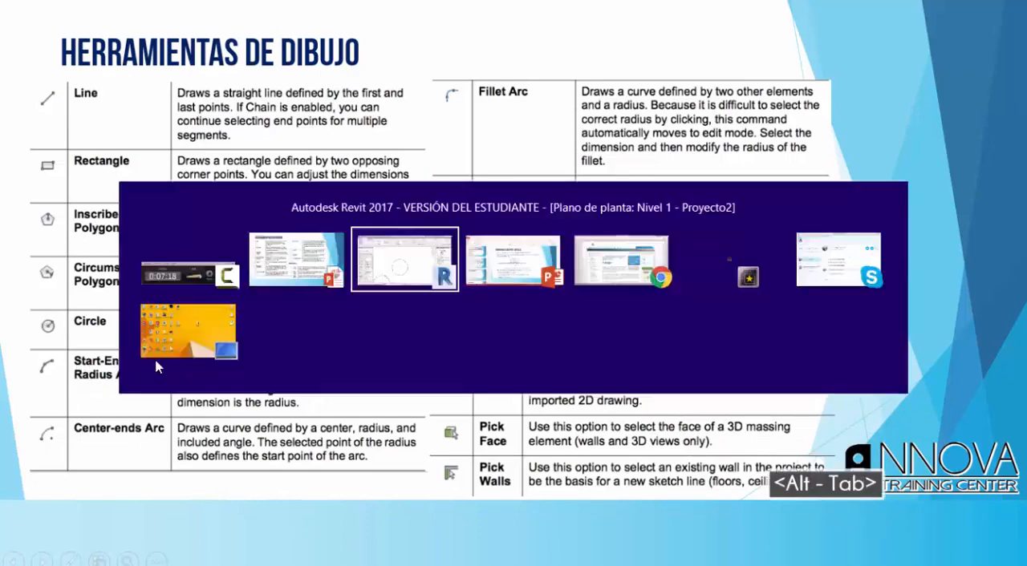
Step: Draw an open arc wall with the Start-End-Radius Arc tool, radius 5000 mm, in the empty area right of the upper circle
{"action": "key", "text": "w"}
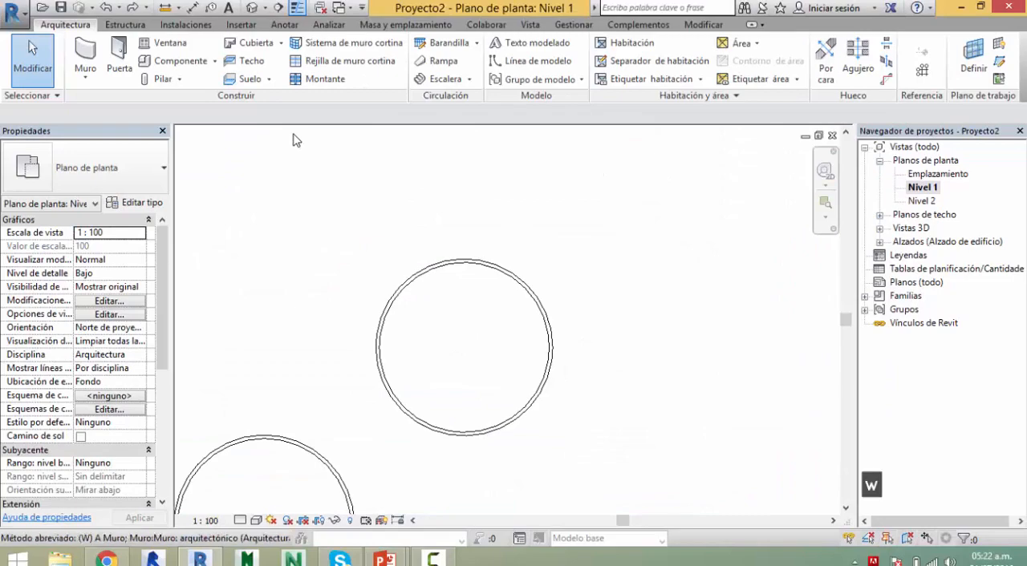
{"action": "key", "text": "a"}
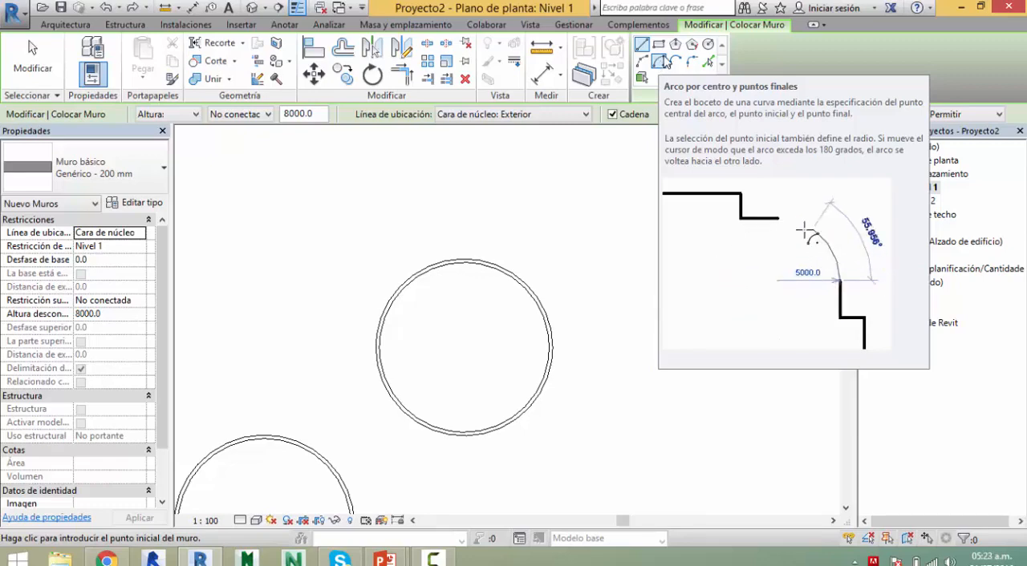
{"action": "middle_click_drag", "start_coordinate": [495, 222], "coordinate": [473, 232]}
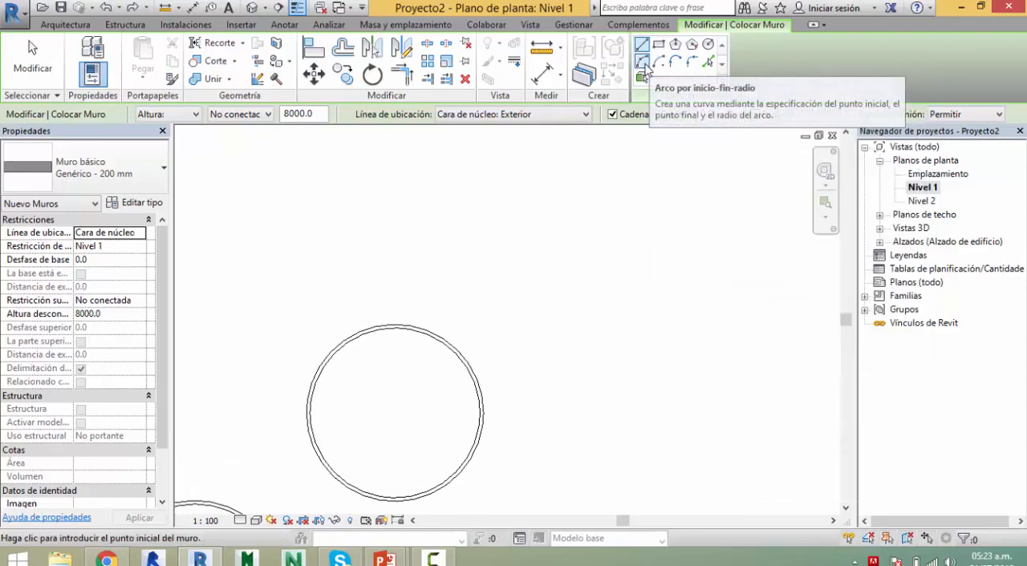
{"action": "left_click", "coordinate": [643, 64]}
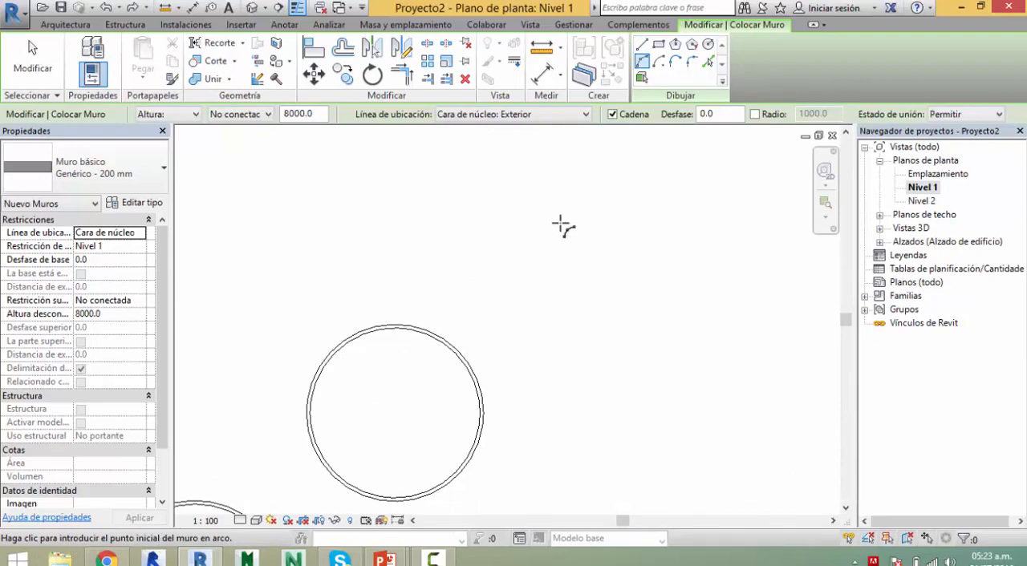
{"action": "left_click", "coordinate": [589, 223]}
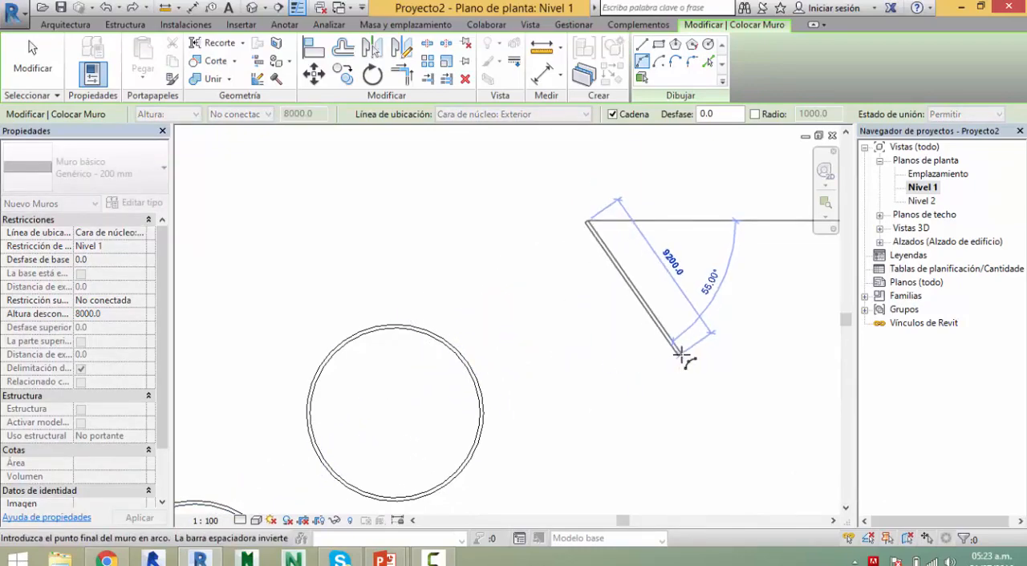
{"action": "left_click", "coordinate": [683, 362]}
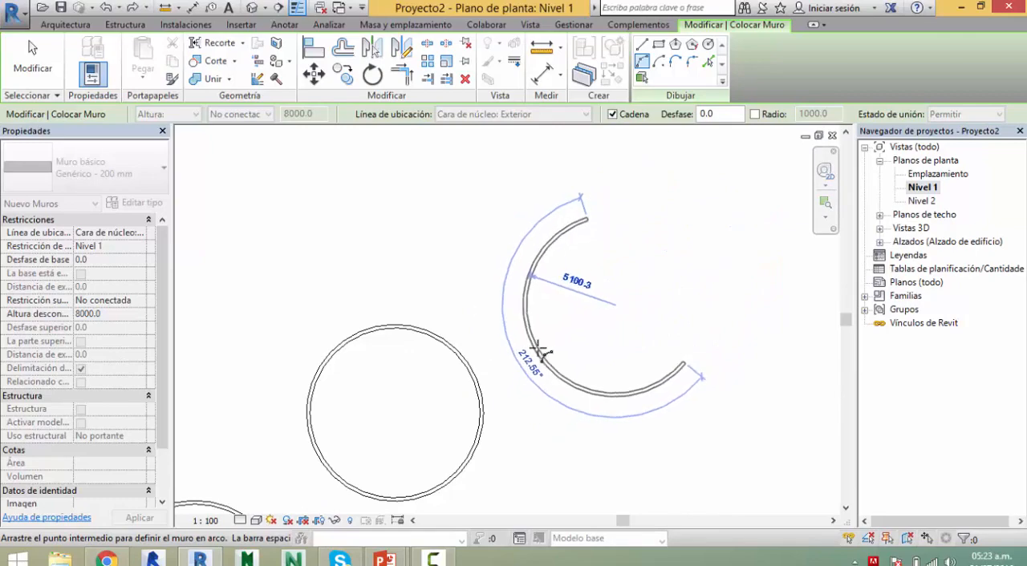
{"action": "type", "text": "5000"}
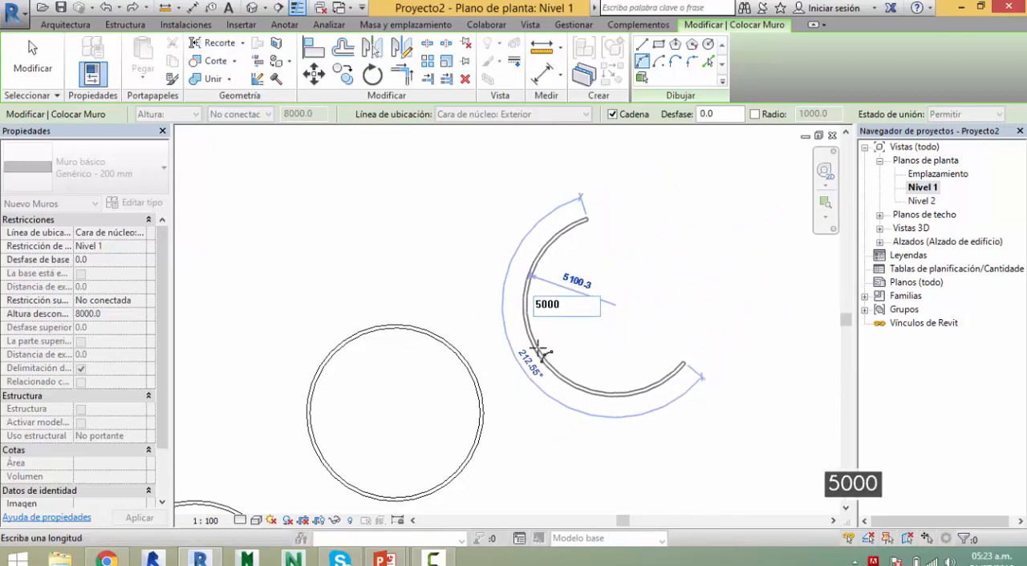
{"action": "key", "text": "Return"}
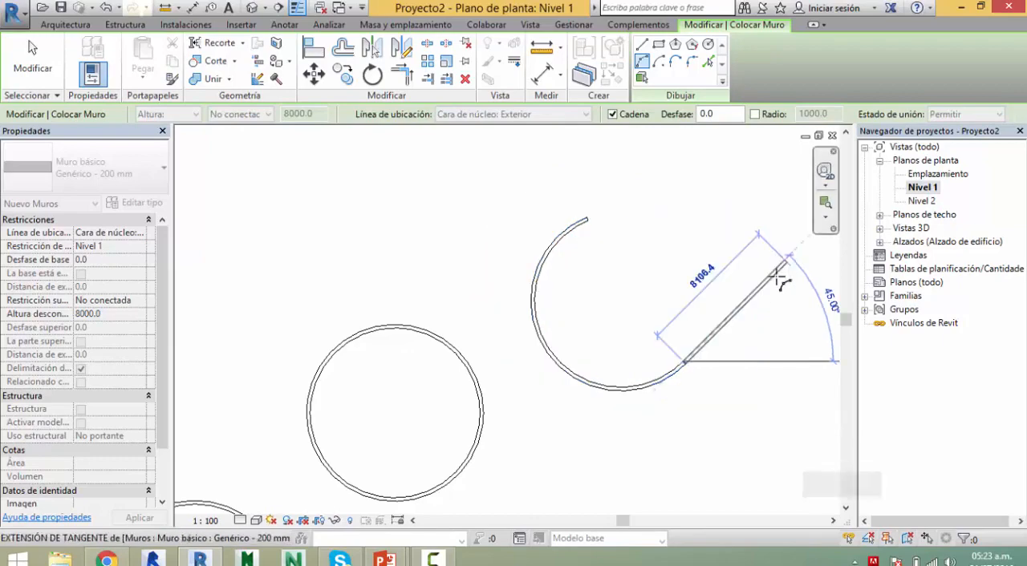
{"action": "key", "text": "Escape"}
{"action": "key", "text": "Escape"}
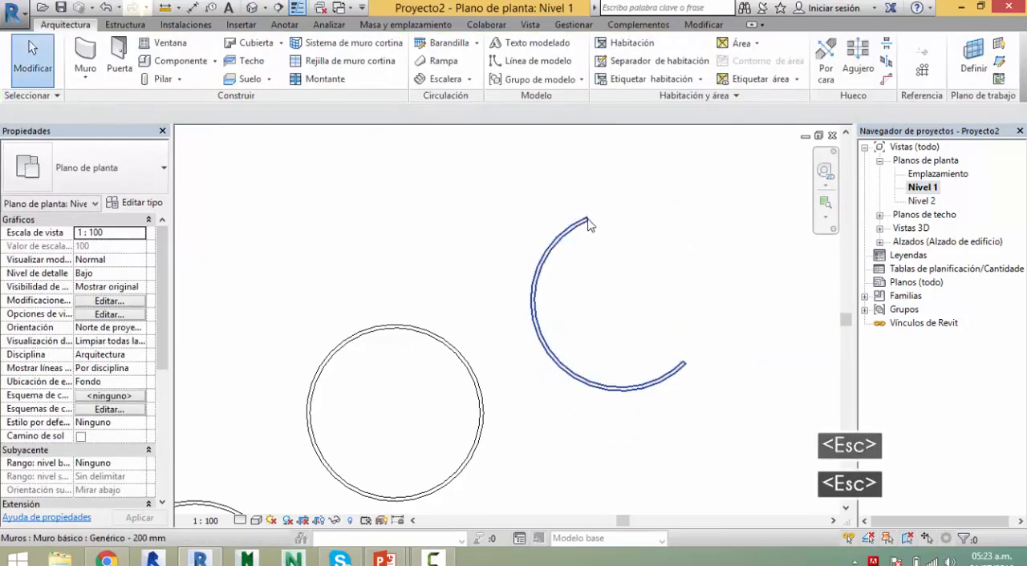
Step: Draw a horizontal straight wall about 13000 mm long in the empty area above the existing walls
{"action": "middle_click_drag", "start_coordinate": [589, 273], "coordinate": [463, 212]}
{"action": "scroll", "coordinate": [598, 305], "scroll_direction": "down", "scroll_amount": 2}
{"action": "scroll", "coordinate": [597, 305], "scroll_direction": "down", "scroll_amount": 1}
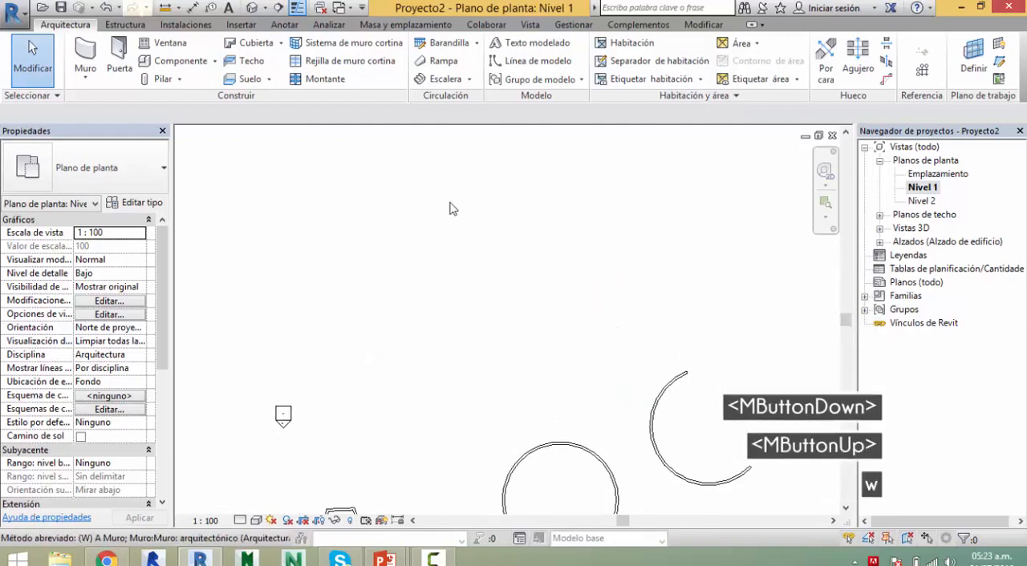
{"action": "key", "text": "w"}
{"action": "key", "text": "a"}
{"action": "left_click", "coordinate": [334, 223]}
{"action": "left_click", "coordinate": [481, 224]}
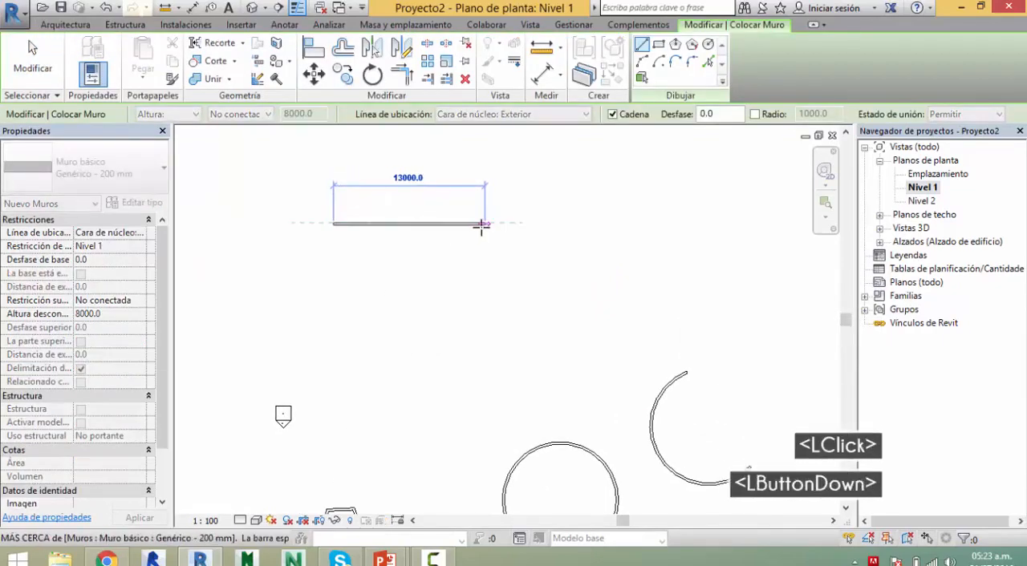
{"action": "key", "text": "Escape"}
Step: Draw a vertical straight wall below and right of the horizontal one, and switch to the Start-End-Radius Arc tool
{"action": "left_click", "coordinate": [528, 302]}
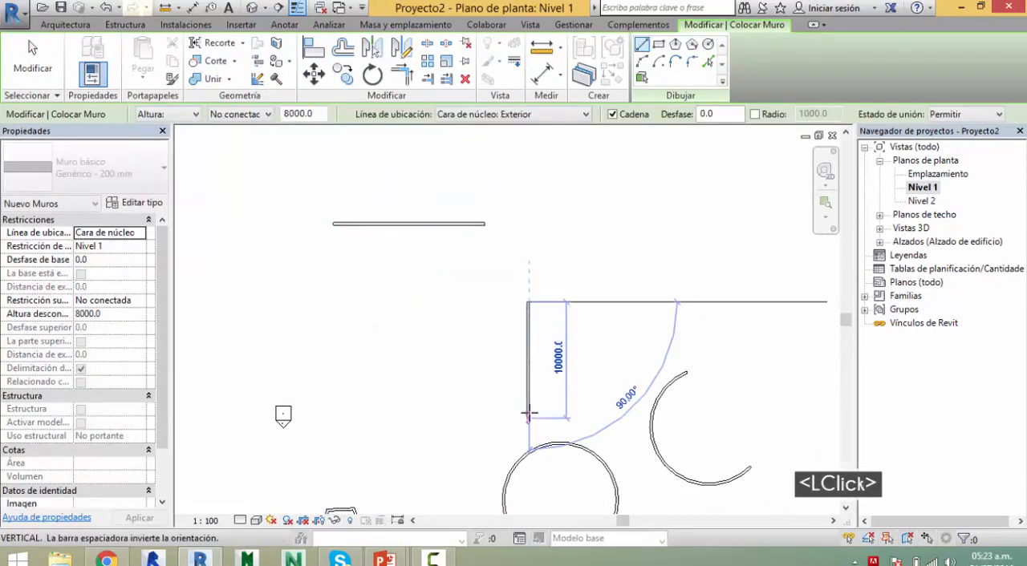
{"action": "left_click", "coordinate": [533, 441]}
{"action": "key", "text": "Escape"}
{"action": "scroll", "coordinate": [516, 241], "scroll_direction": "up", "scroll_amount": 4}
{"action": "middle_click_drag", "start_coordinate": [538, 285], "coordinate": [506, 254]}
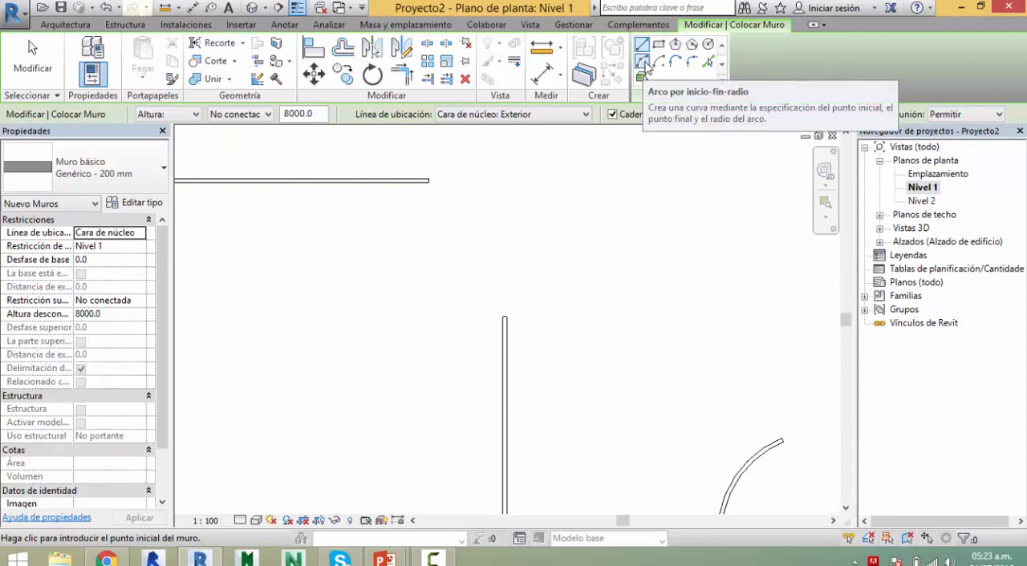
{"action": "left_click", "coordinate": [642, 63]}
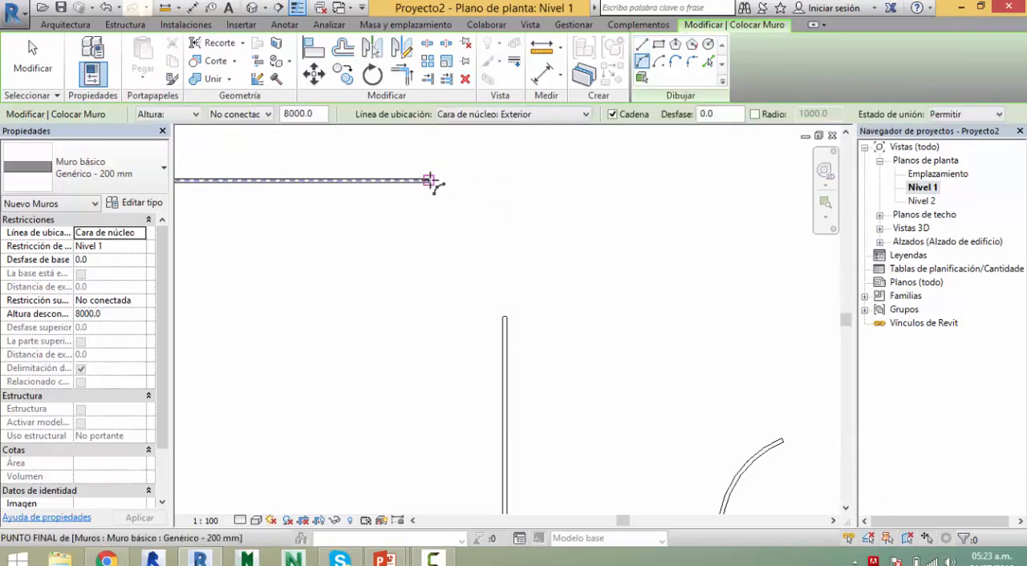
{"action": "scroll", "coordinate": [433, 184], "scroll_direction": "up", "scroll_amount": 10}
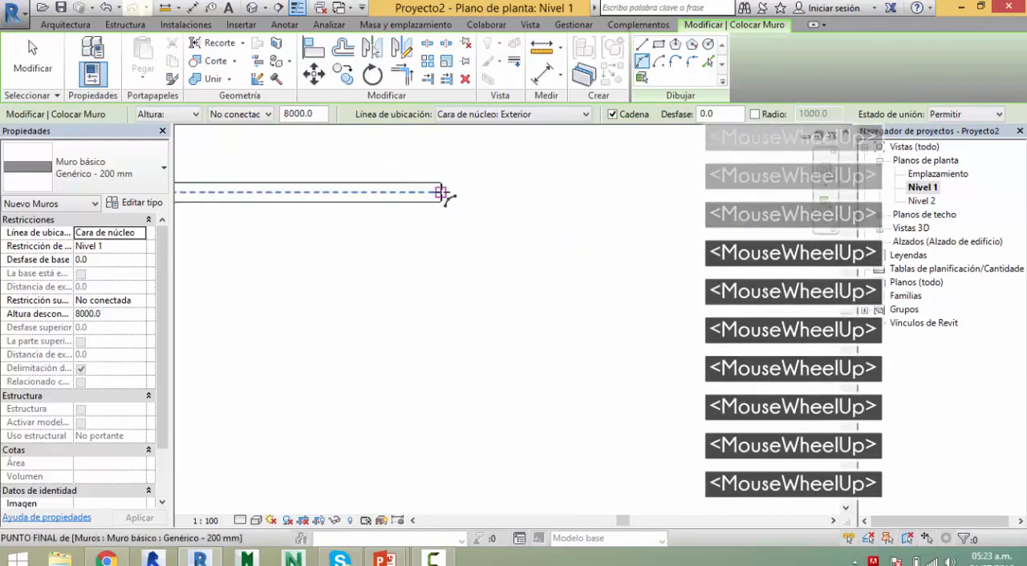
{"action": "left_click", "coordinate": [442, 194]}
{"action": "scroll", "coordinate": [548, 231], "scroll_direction": "down", "scroll_amount": 3}
{"action": "scroll", "coordinate": [548, 231], "scroll_direction": "down", "scroll_amount": 1}
{"action": "middle_click_drag", "start_coordinate": [577, 241], "coordinate": [550, 184]}
{"action": "key", "text": "Escape"}
Step: Set the location line to Eje del muro and join the horizontal wall's right end to the vertical wall's upper end with an arc of about 7880 mm radius
{"action": "left_click", "coordinate": [581, 115]}
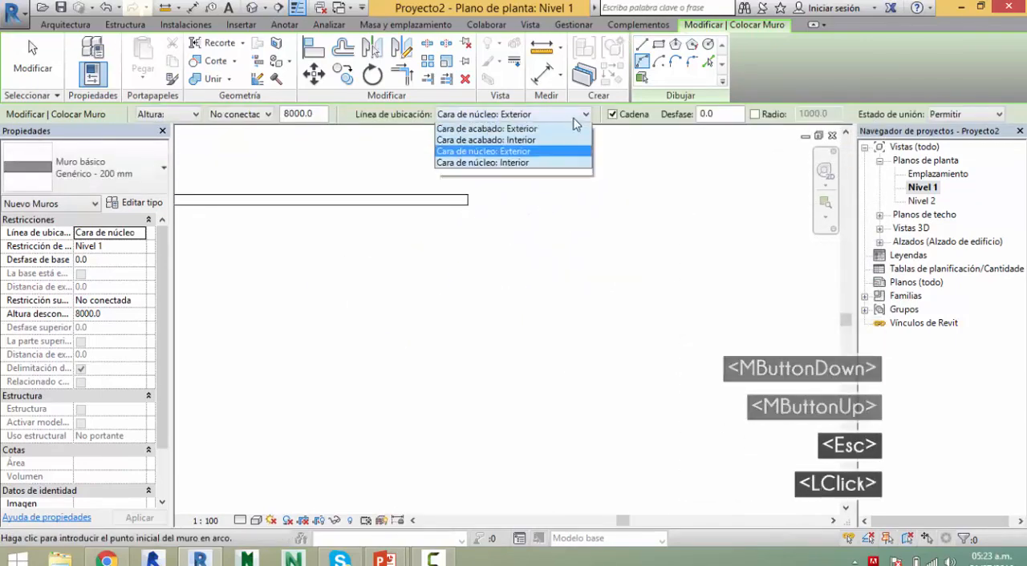
{"action": "left_click", "coordinate": [474, 132]}
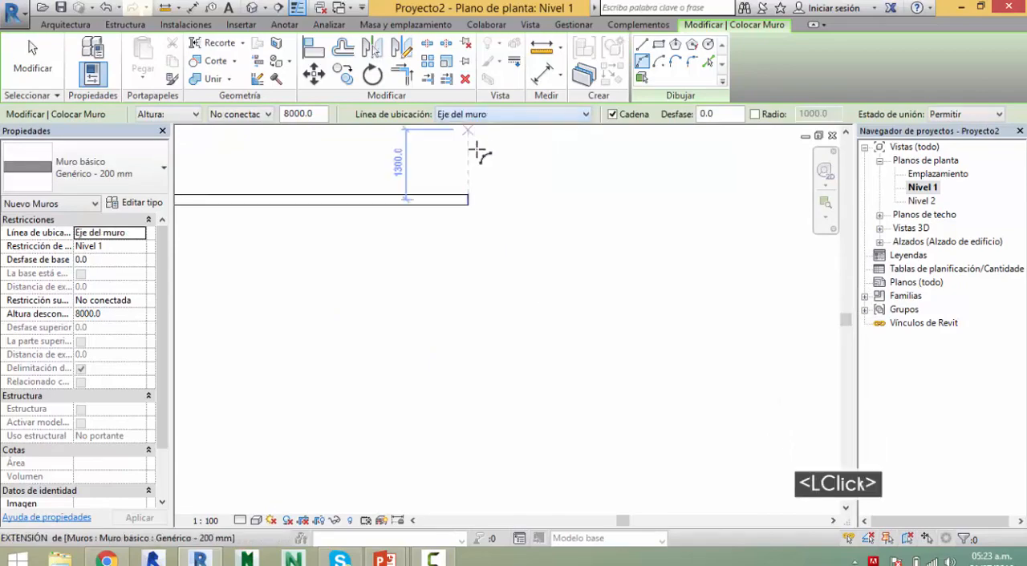
{"action": "left_click", "coordinate": [468, 200]}
{"action": "scroll", "coordinate": [561, 248], "scroll_direction": "down", "scroll_amount": 3}
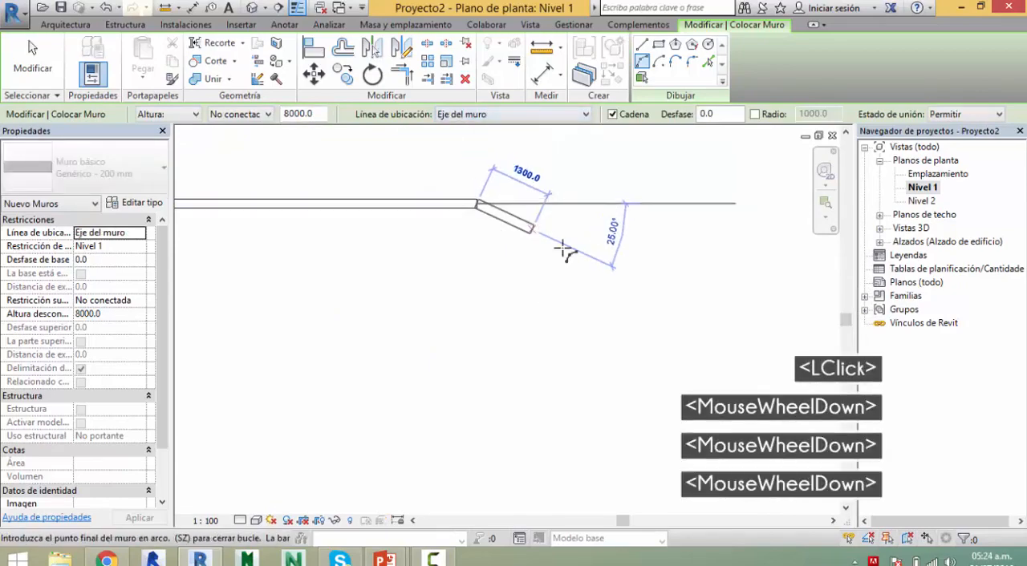
{"action": "middle_click_drag", "start_coordinate": [590, 348], "coordinate": [594, 315]}
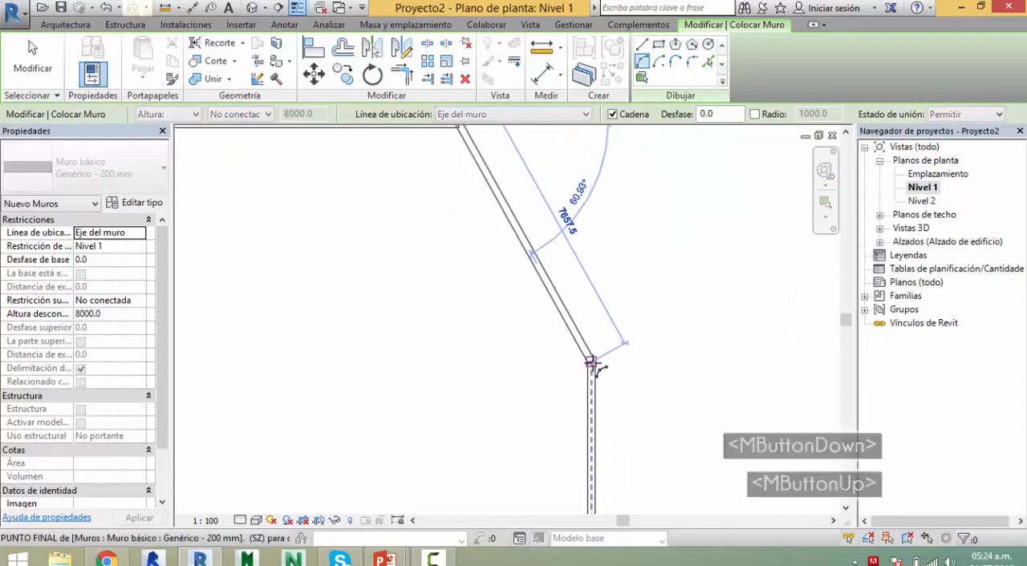
{"action": "left_click", "coordinate": [598, 353]}
{"action": "middle_click_drag", "start_coordinate": [577, 241], "coordinate": [582, 325]}
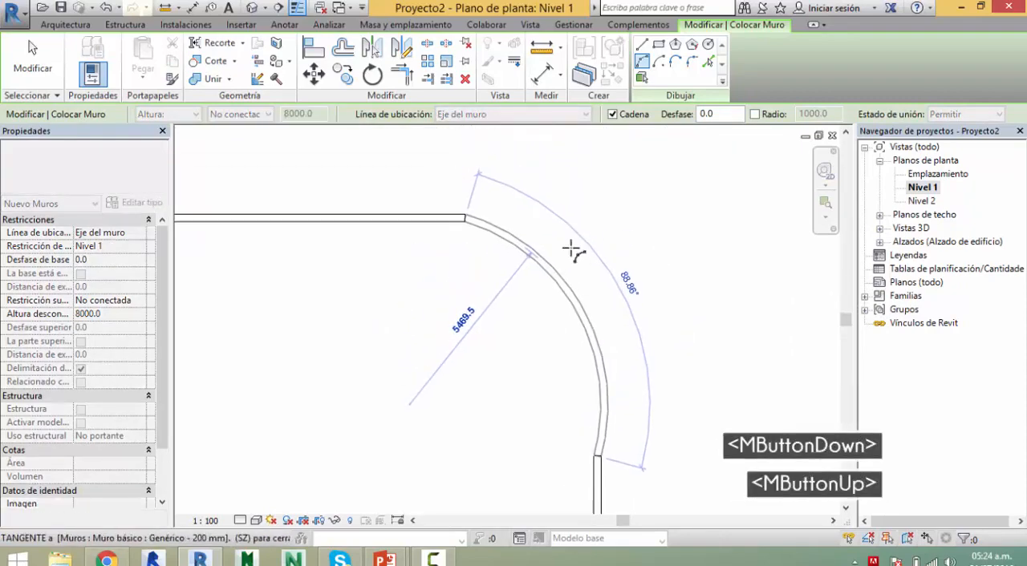
{"action": "left_click", "coordinate": [591, 255]}
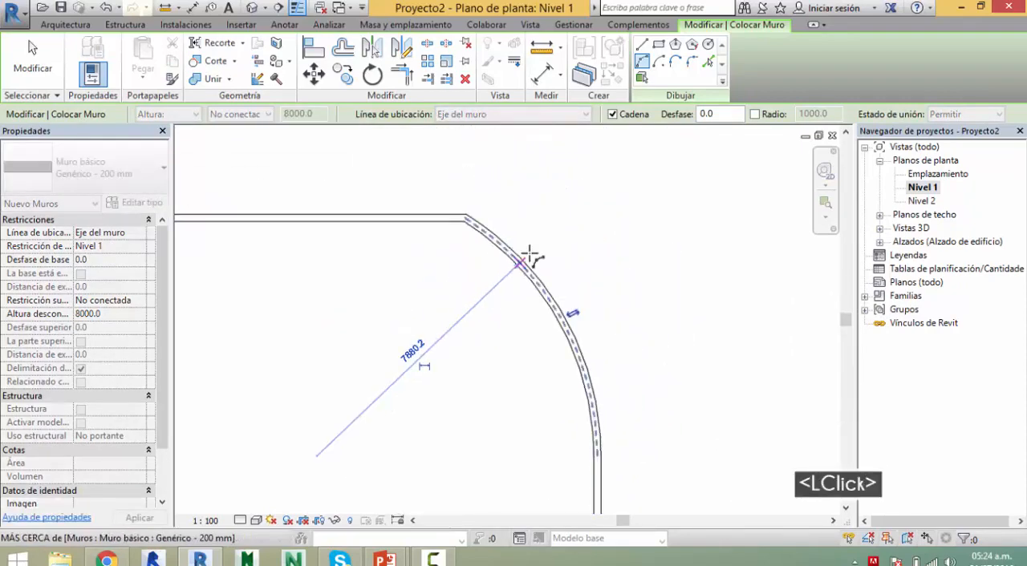
{"action": "key", "text": "Escape"}
{"action": "scroll", "coordinate": [646, 277], "scroll_direction": "down", "scroll_amount": 2}
{"action": "middle_click_drag", "start_coordinate": [647, 278], "coordinate": [617, 281]}
{"action": "scroll", "coordinate": [646, 253], "scroll_direction": "down", "scroll_amount": 2}
{"action": "key", "text": "w"}
{"action": "key", "text": "a"}
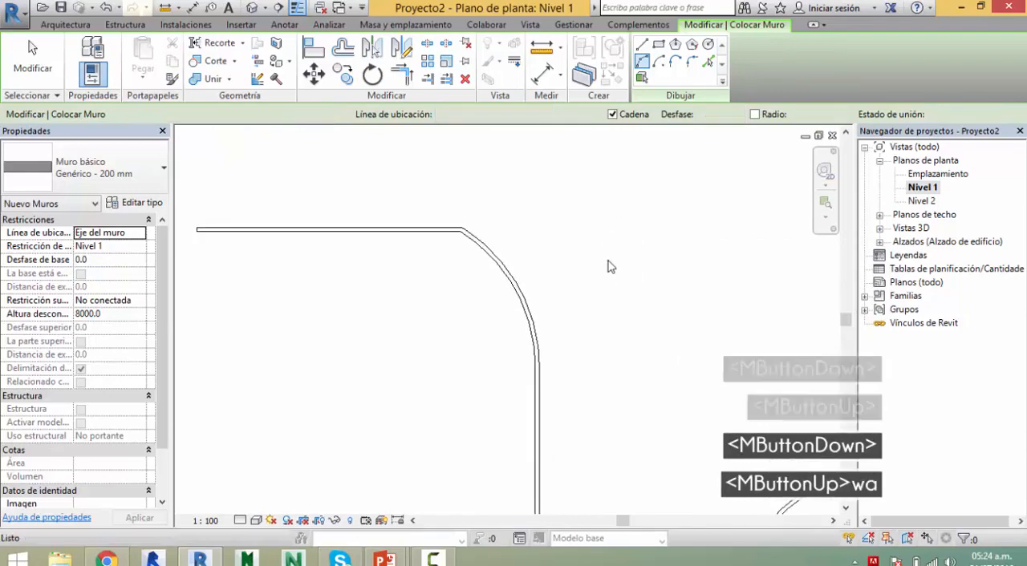
{"action": "middle_click_drag", "start_coordinate": [597, 248], "coordinate": [521, 340]}
{"action": "left_click", "coordinate": [433, 224]}
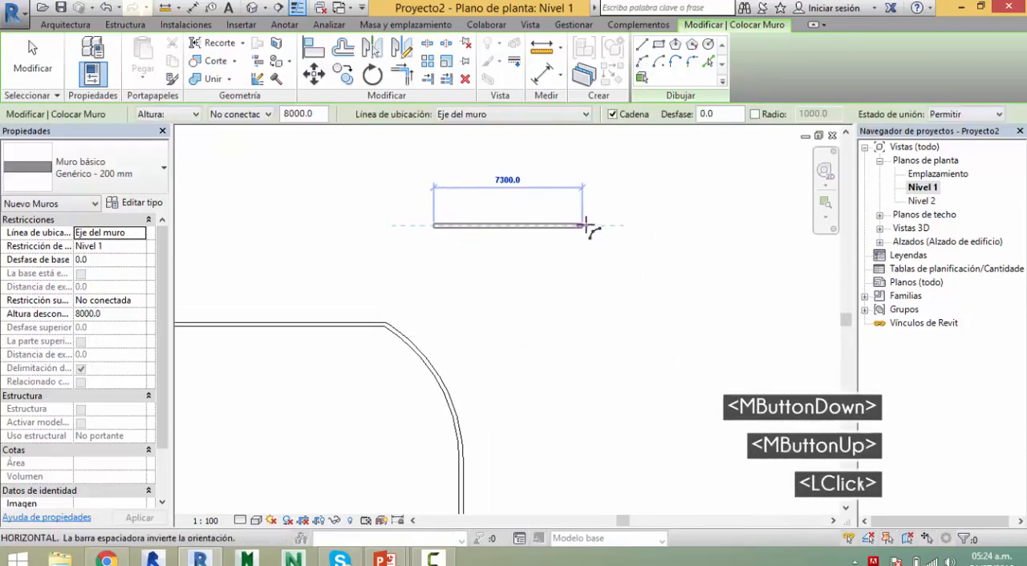
{"action": "left_click", "coordinate": [587, 225]}
{"action": "key", "text": "Escape"}
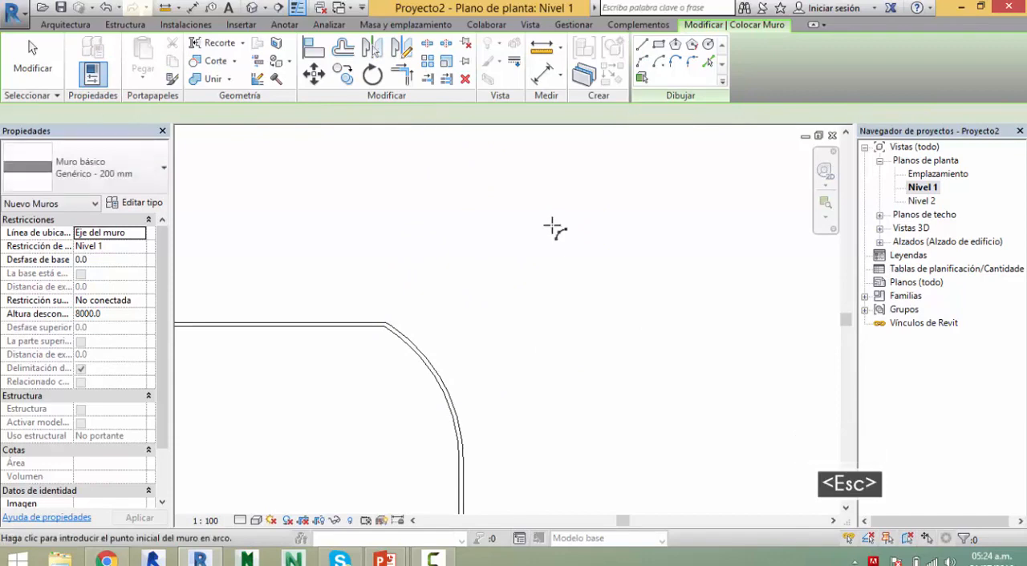
Step: Draw a horizontal wall about 10500 mm long above the arc-cornered walls, chained to a vertical wall running down from its right end
{"action": "key", "text": "w"}
{"action": "key", "text": "a"}
{"action": "left_click", "coordinate": [642, 44]}
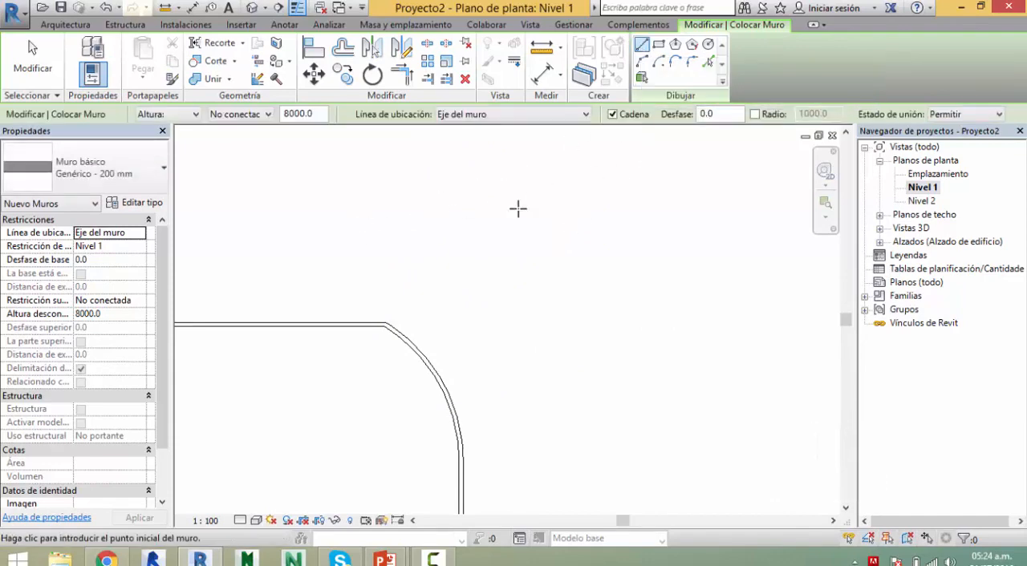
{"action": "left_click", "coordinate": [369, 218]}
{"action": "left_click", "coordinate": [583, 218]}
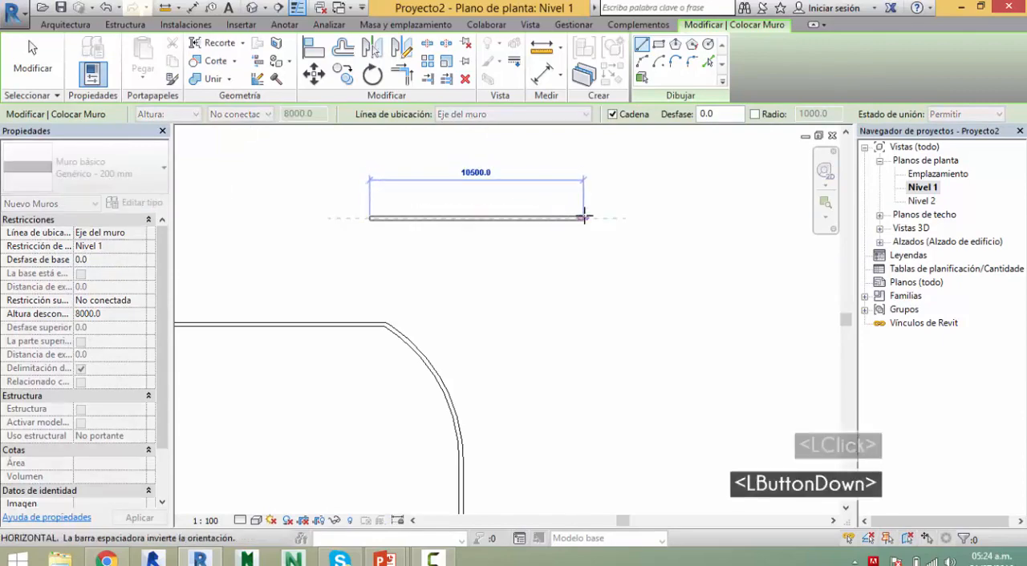
{"action": "left_click", "coordinate": [585, 468]}
{"action": "key", "text": "Escape"}
{"action": "key", "text": "Escape"}
Step: Open the new corner by shortening the vertical wall from its upper end to about 8700 mm and the horizontal wall to about 7000 mm
{"action": "left_click", "coordinate": [590, 230]}
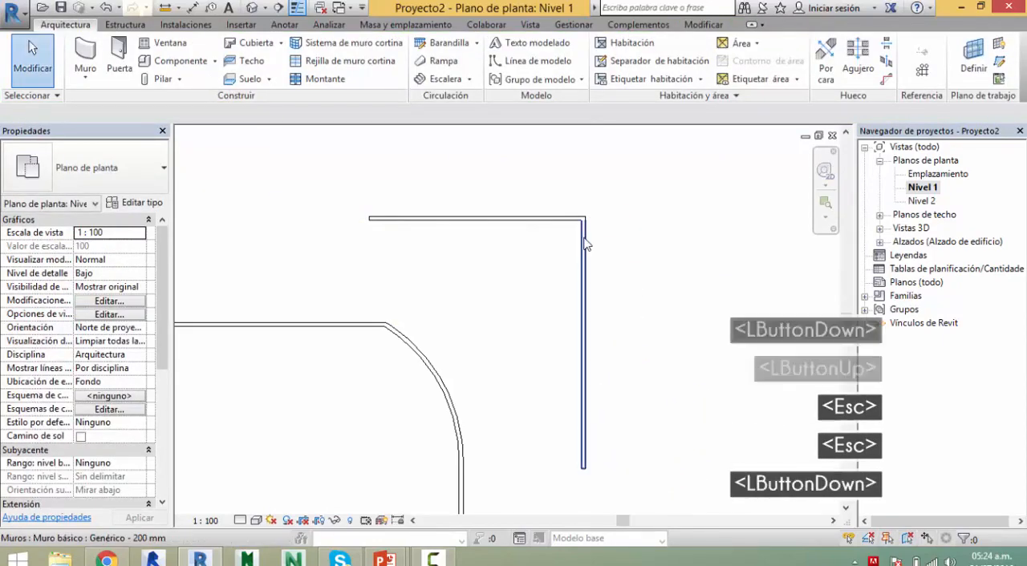
{"action": "left_click", "coordinate": [585, 223]}
{"action": "left_click_drag", "start_coordinate": [585, 282], "coordinate": [583, 292]}
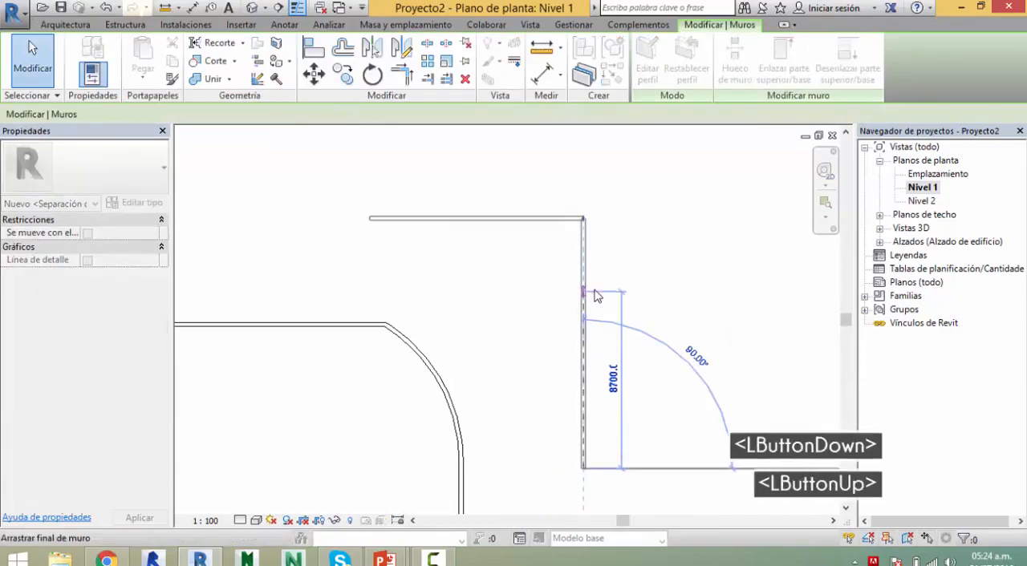
{"action": "key", "text": "Escape"}
{"action": "left_click", "coordinate": [562, 225]}
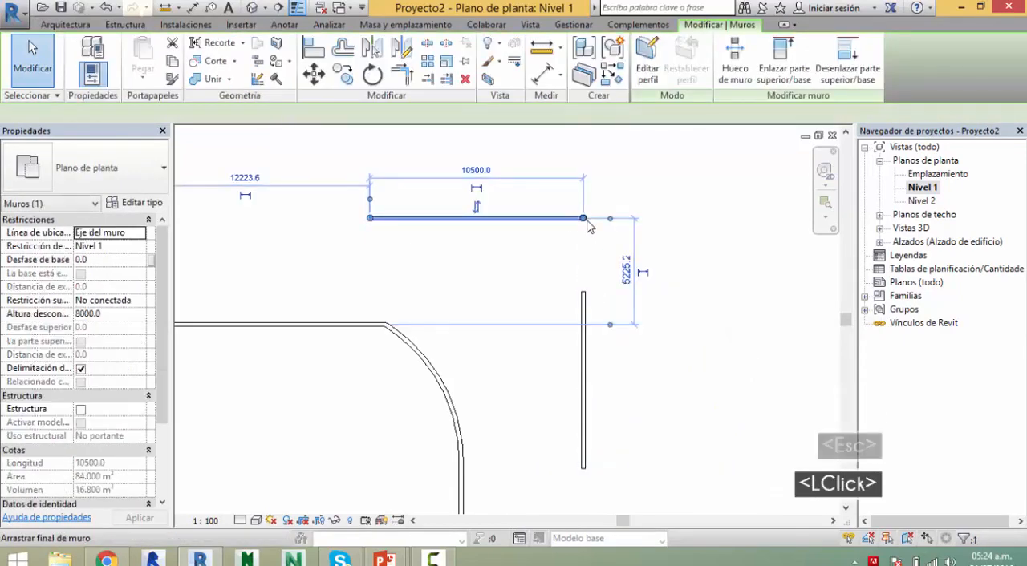
{"action": "left_click_drag", "start_coordinate": [583, 218], "coordinate": [513, 227]}
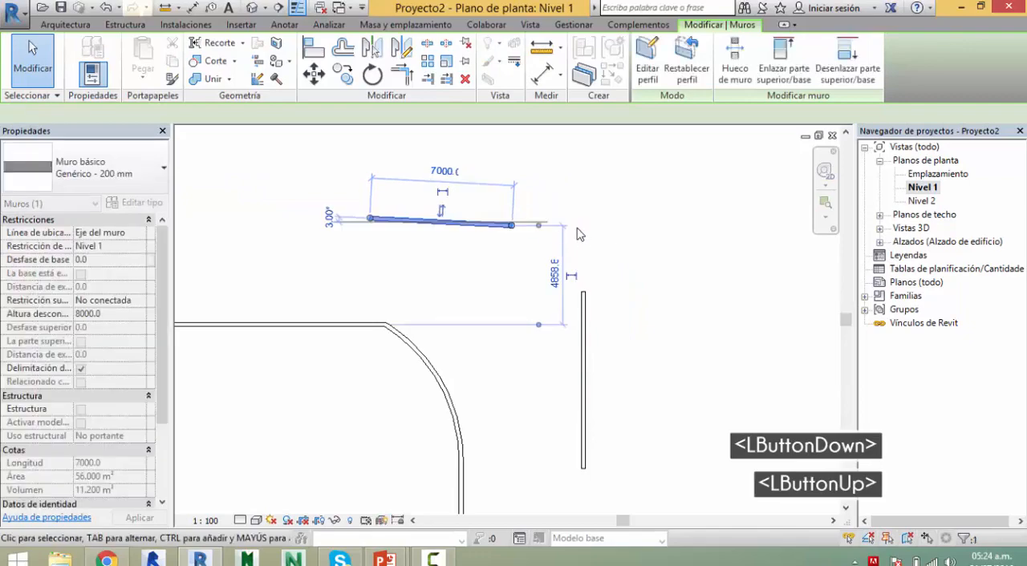
{"action": "key", "text": "Escape"}
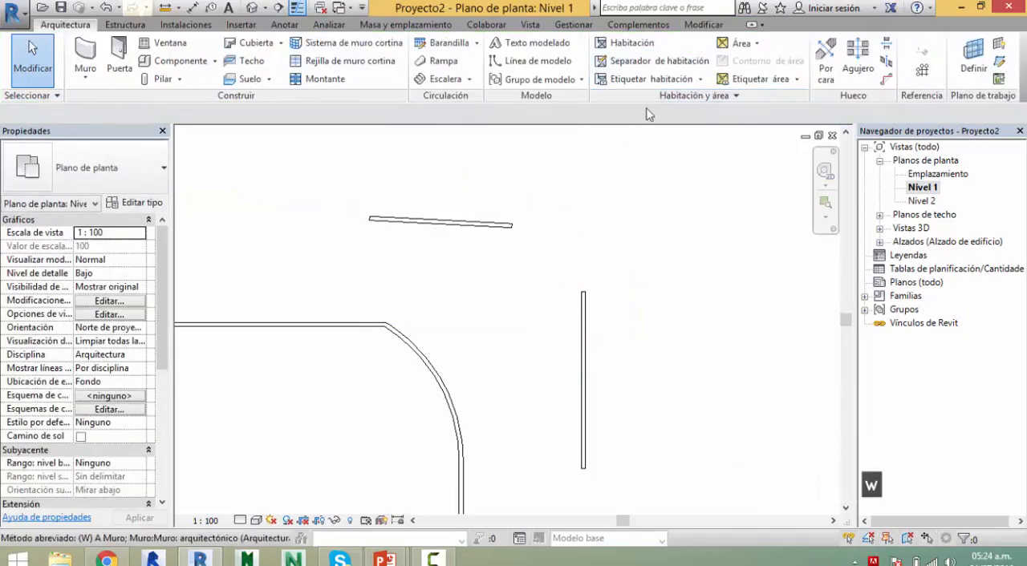
Step: Join the two shortened walls' open ends with a tangent Start-End-Radius Arc wall of about 3510 mm radius
{"action": "key", "text": "a"}
{"action": "left_click", "coordinate": [643, 63]}
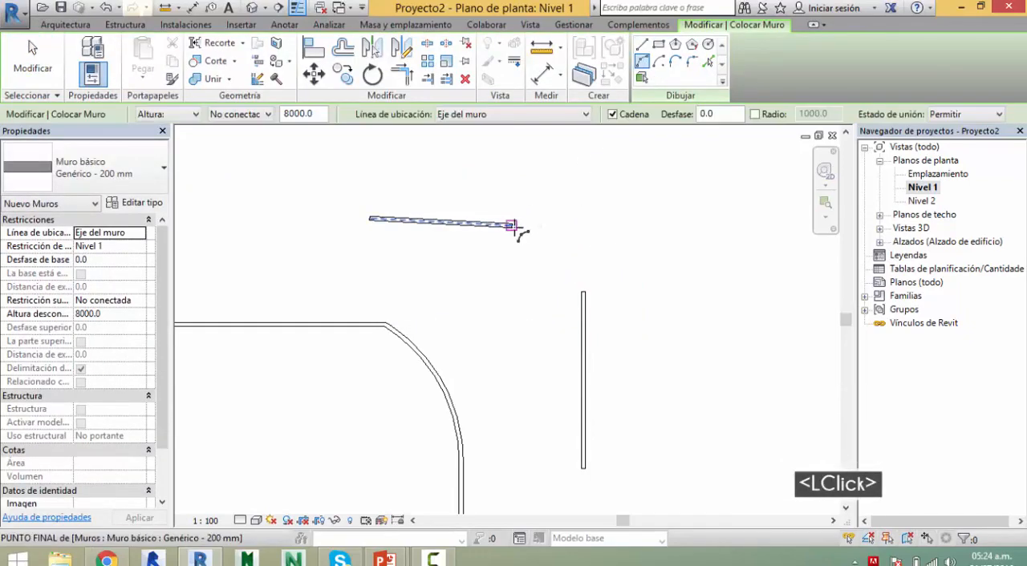
{"action": "left_click", "coordinate": [511, 226]}
{"action": "left_click", "coordinate": [583, 296]}
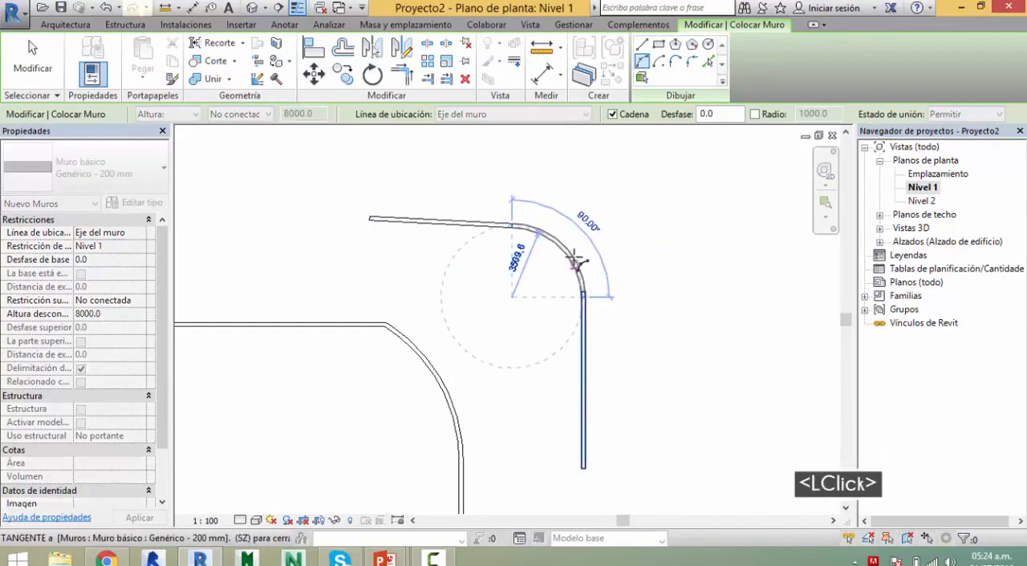
{"action": "left_click", "coordinate": [576, 257]}
{"action": "key", "text": "Escape"}
Step: Open the default 3D view and orbit around the two wall sets with arc corners to examine them
{"action": "middle_click_drag", "start_coordinate": [659, 250], "coordinate": [546, 209]}
{"action": "scroll", "coordinate": [639, 248], "scroll_direction": "down", "scroll_amount": 7}
{"action": "middle_click_drag", "start_coordinate": [648, 280], "coordinate": [381, 446]}
{"action": "left_click", "coordinate": [252, 8]}
{"action": "scroll", "coordinate": [592, 231], "scroll_direction": "down", "scroll_amount": 3}
{"action": "middle_click_drag", "start_coordinate": [381, 446], "coordinate": [324, 182], "text": "shift"}
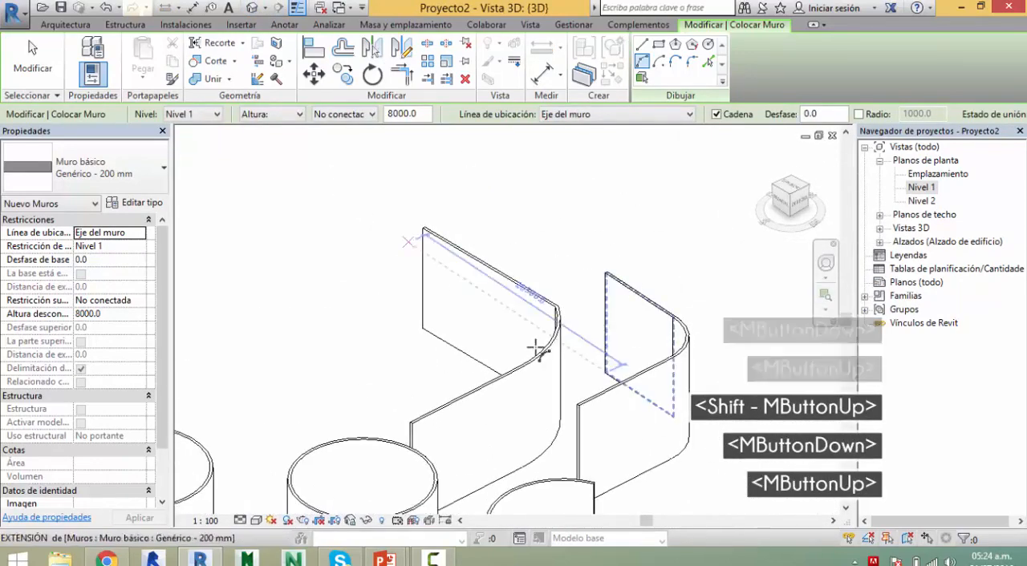
{"action": "middle_click_drag", "start_coordinate": [535, 348], "coordinate": [438, 283]}
{"action": "middle_click_drag", "start_coordinate": [439, 282], "coordinate": [479, 320], "text": "shift"}
{"action": "middle_click_drag", "start_coordinate": [479, 321], "coordinate": [566, 485]}
{"action": "middle_click_drag", "start_coordinate": [566, 485], "coordinate": [565, 472], "text": "shift"}
Step: Inspect the walls in the shaded visual style and set the 3D view back to hidden line
{"action": "key", "text": "s"}
{"action": "key", "text": "d"}
{"action": "mouse_move", "coordinate": [519, 428]}
{"action": "middle_mouse_down", "text": "shift"}
{"action": "mouse_move", "coordinate": [552, 439]}
{"action": "mouse_move", "coordinate": [516, 378]}
{"action": "mouse_move", "coordinate": [465, 383]}
{"action": "mouse_move", "coordinate": [522, 417]}
{"action": "mouse_move", "coordinate": [535, 449]}
{"action": "mouse_move", "coordinate": [530, 491]}
{"action": "mouse_move", "coordinate": [528, 444]}
{"action": "middle_mouse_up", "text": "shift"}
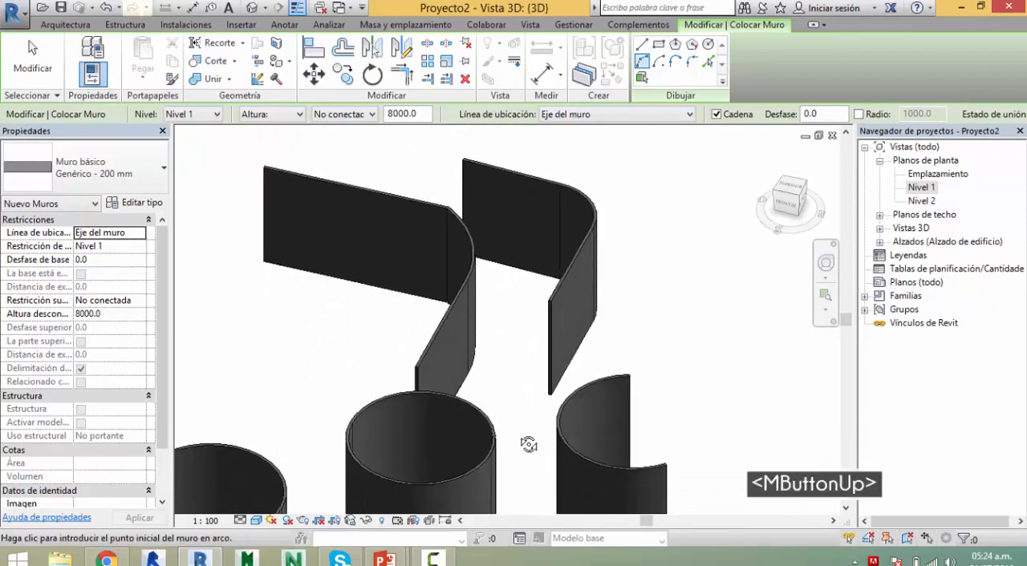
{"action": "key", "text": "w"}
{"action": "key", "text": "f"}
{"action": "key", "text": "d"}
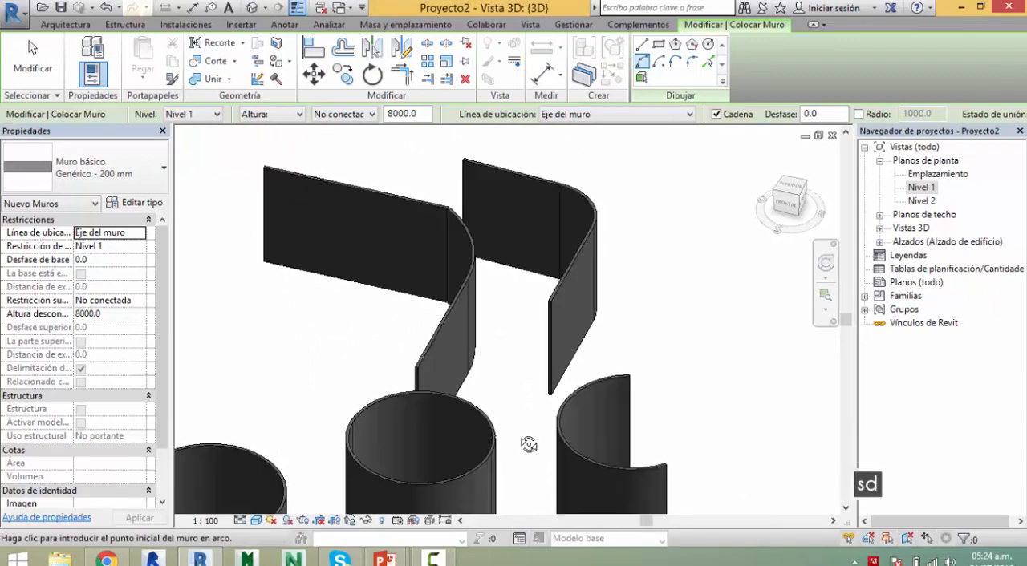
{"action": "key", "text": "l"}
{"action": "middle_click_drag", "start_coordinate": [525, 416], "coordinate": [500, 406], "text": "shift"}
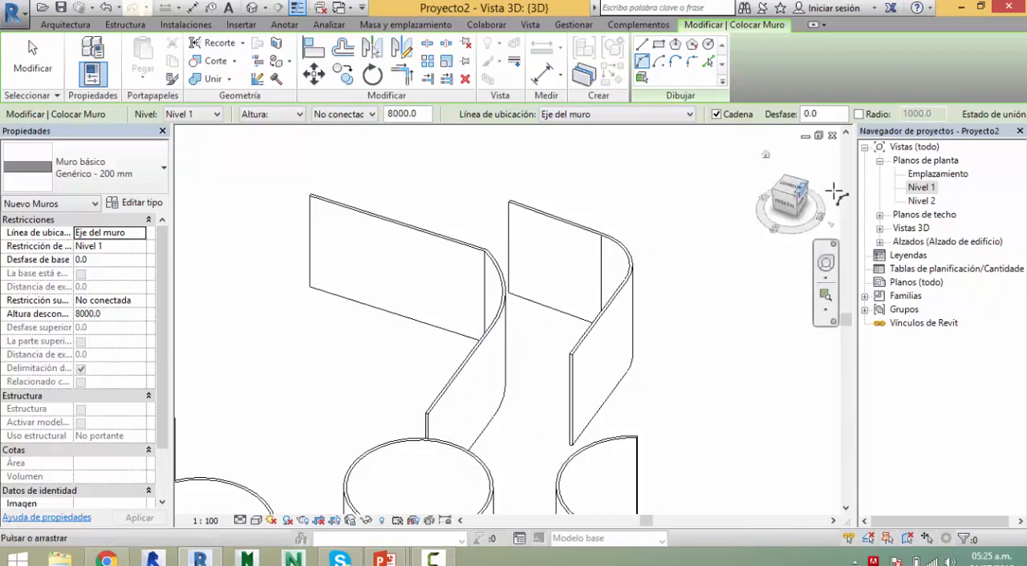
Step: Return to the Nivel 1 floor plan and examine the two arc-cornered wall sets
{"action": "double_click", "coordinate": [921, 186]}
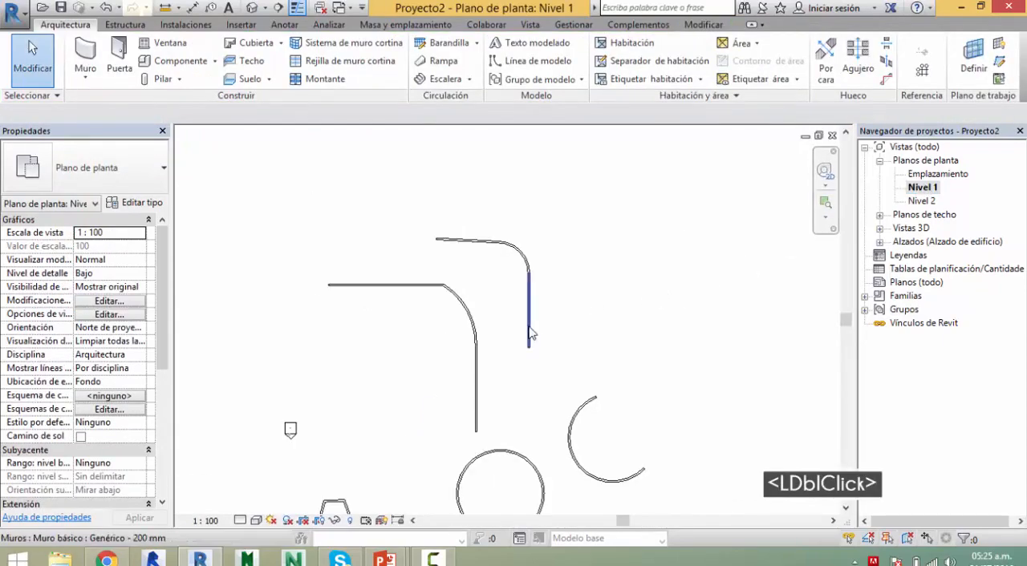
{"action": "middle_click_drag", "start_coordinate": [530, 333], "coordinate": [516, 314]}
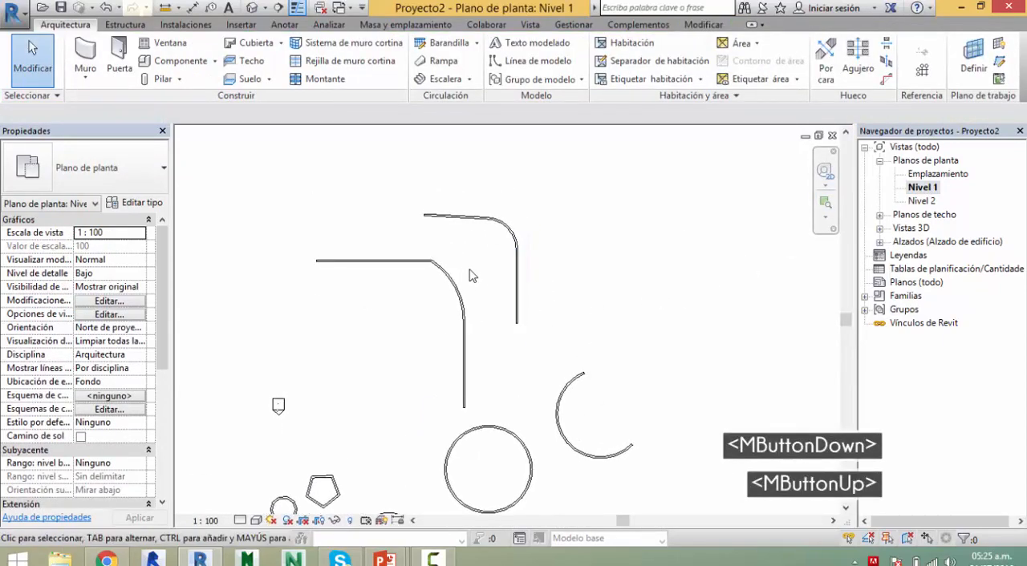
{"action": "scroll", "coordinate": [446, 254], "scroll_direction": "up", "scroll_amount": 2}
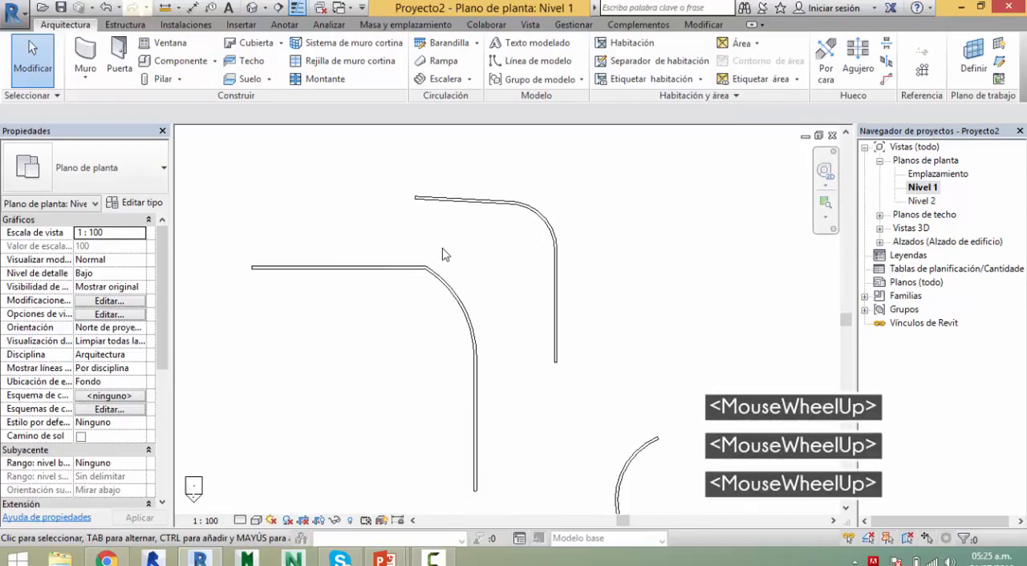
{"action": "middle_click_drag", "start_coordinate": [514, 285], "coordinate": [493, 314]}
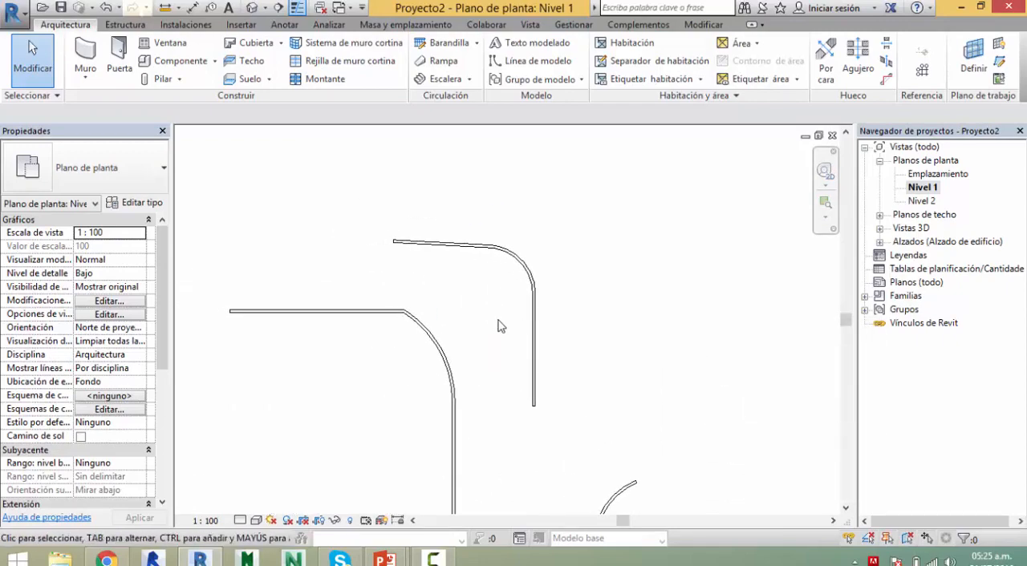
{"action": "middle_click_drag", "start_coordinate": [625, 342], "coordinate": [635, 295]}
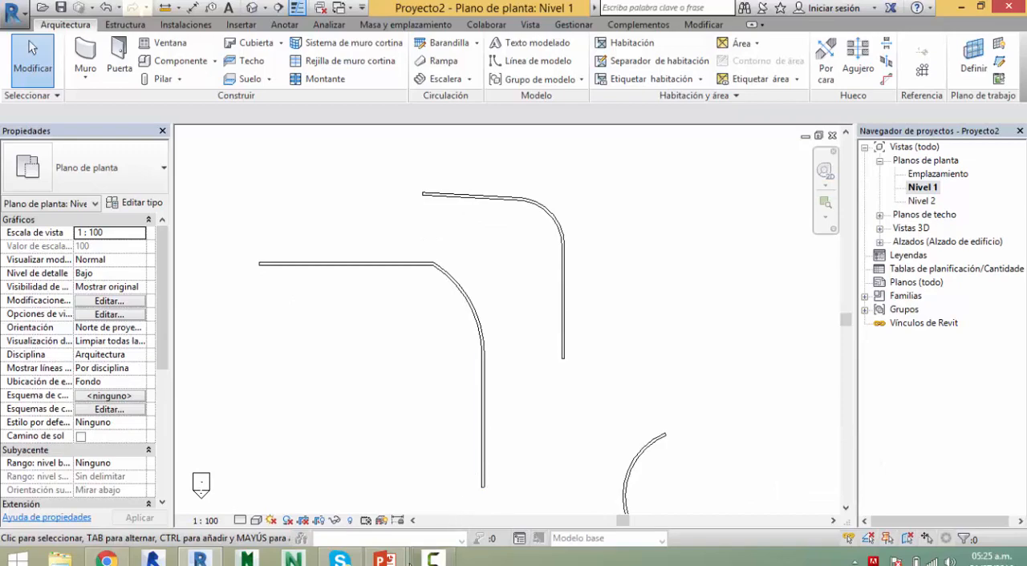
Step: Switch to the PowerPoint slide of drawing tools, read the Center-ends Arc description, and return to Revit
{"action": "mouse_move", "coordinate": [405, 561]}
{"action": "left_click", "coordinate": [482, 484]}
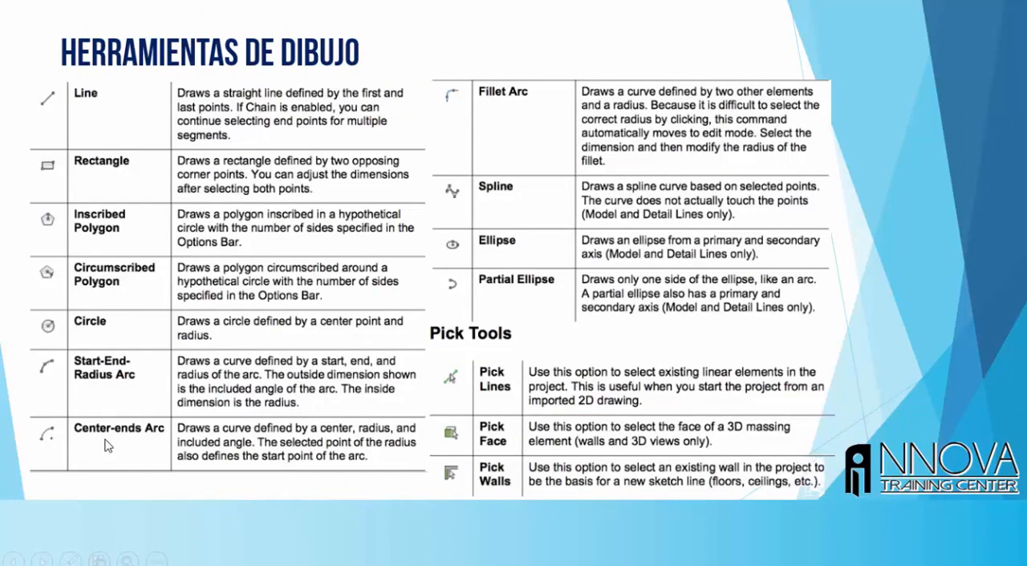
{"action": "key", "text": "alt+Tab"}
Step: Draw a quarter-circle wall of 8500 mm radius with the Center-ends Arc tool in the empty area right of the arc-cornered walls
{"action": "middle_click_drag", "start_coordinate": [492, 274], "coordinate": [486, 120]}
{"action": "key", "text": "w"}
{"action": "key", "text": "a"}
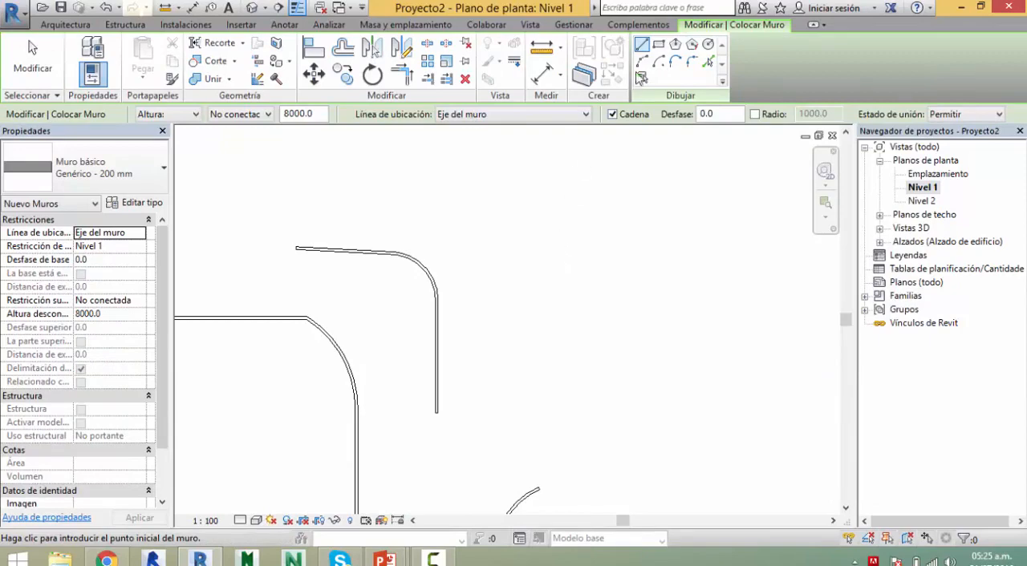
{"action": "left_click", "coordinate": [659, 63]}
{"action": "left_click", "coordinate": [562, 318]}
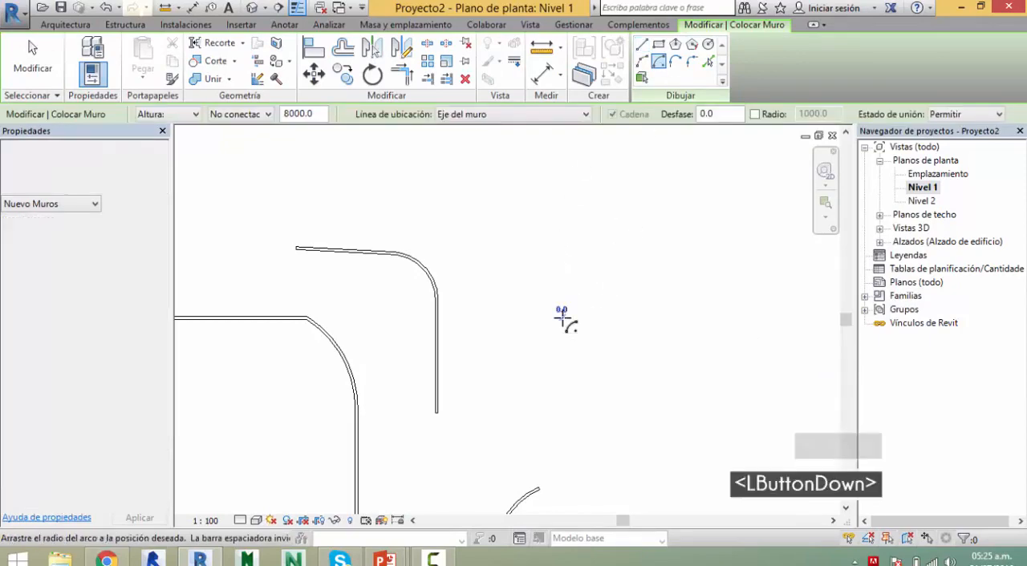
{"action": "left_click", "coordinate": [562, 203]}
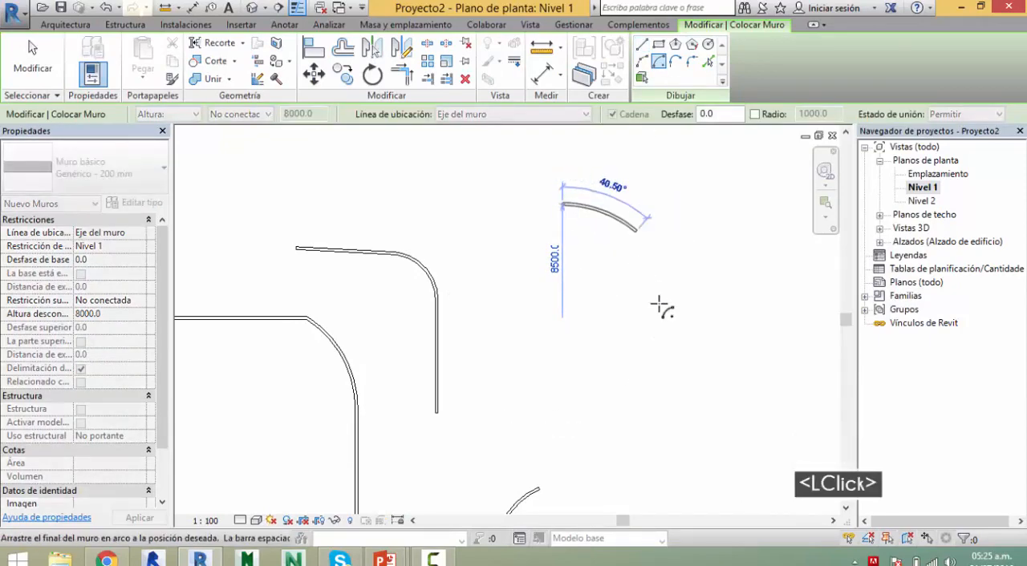
{"action": "left_click", "coordinate": [679, 321]}
{"action": "key", "text": "Escape"}
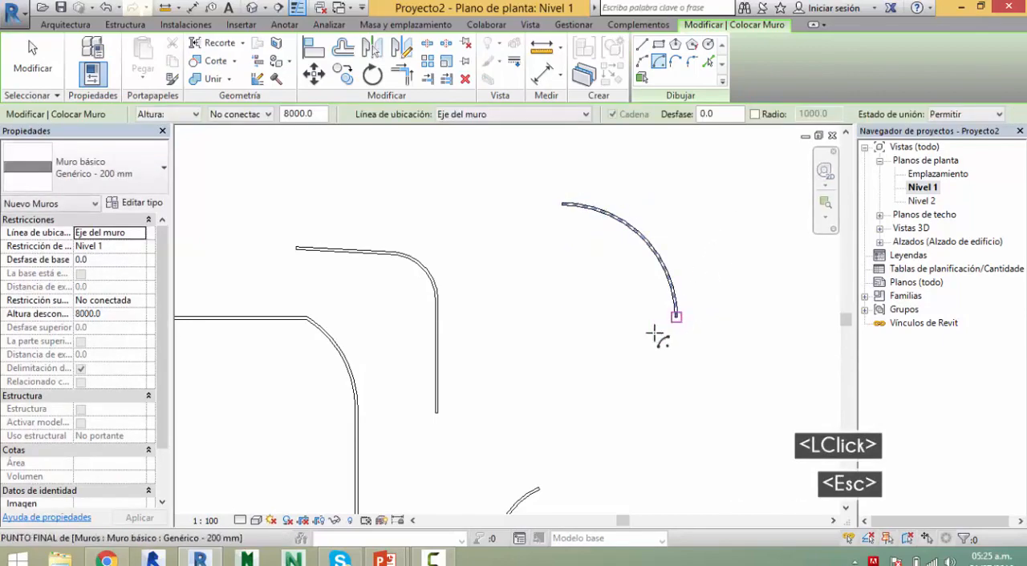
Step: Draw a second quarter-circle wall of 10500 mm radius with the Center-ends Arc tool, right of the first one
{"action": "middle_click_drag", "start_coordinate": [658, 335], "coordinate": [431, 377]}
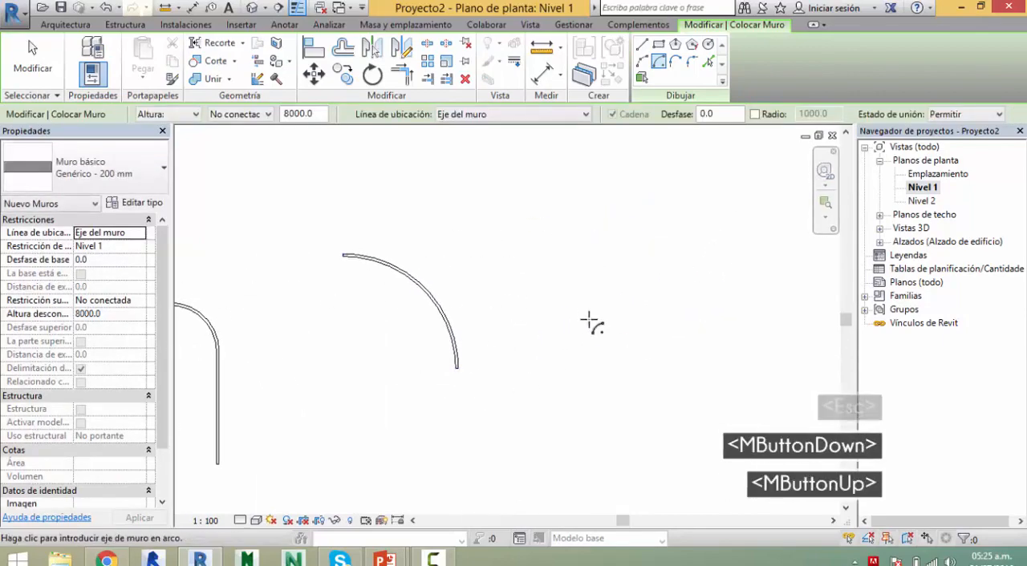
{"action": "left_click", "coordinate": [552, 361]}
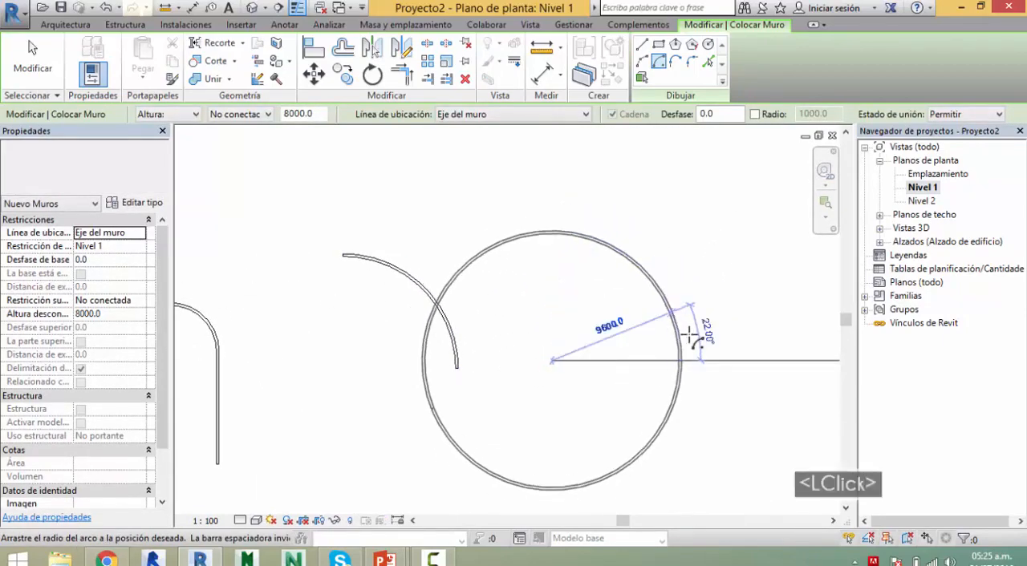
{"action": "left_click", "coordinate": [692, 361]}
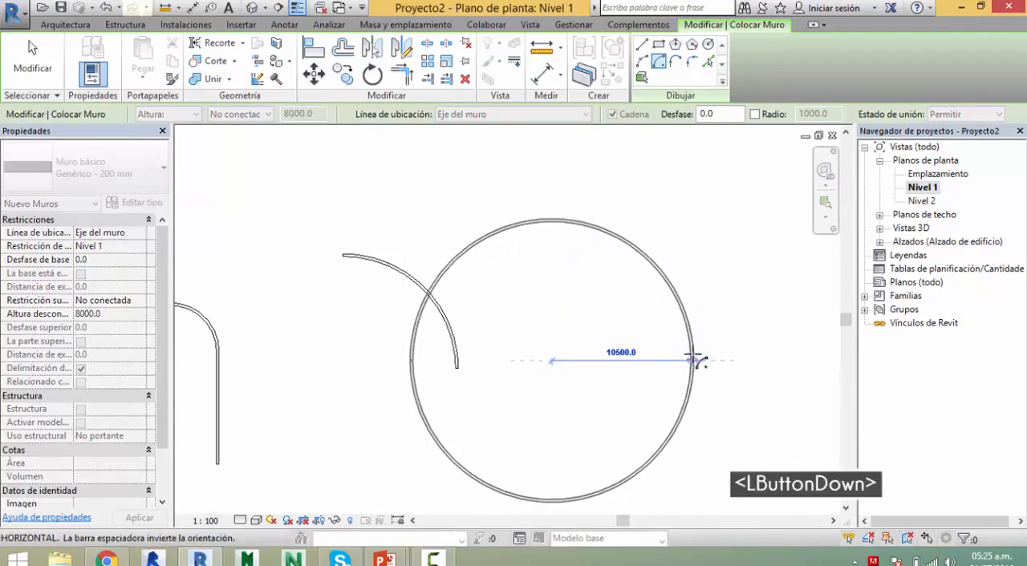
{"action": "left_click", "coordinate": [554, 215]}
{"action": "key", "text": "Escape"}
{"action": "scroll", "coordinate": [535, 275], "scroll_direction": "up", "scroll_amount": 1}
{"action": "middle_click_drag", "start_coordinate": [600, 257], "coordinate": [614, 154]}
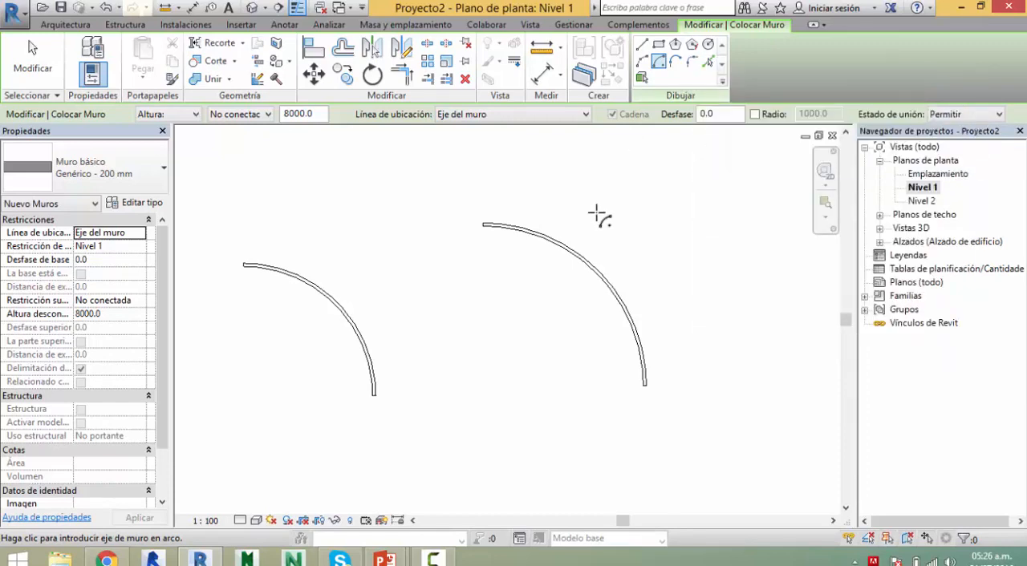
{"action": "key", "text": "Escape"}
{"action": "key", "text": "Escape"}
{"action": "scroll", "coordinate": [600, 213], "scroll_direction": "down", "scroll_amount": 2}
{"action": "middle_click_drag", "start_coordinate": [553, 256], "coordinate": [500, 299]}
{"action": "scroll", "coordinate": [499, 300], "scroll_direction": "down", "scroll_amount": 2}
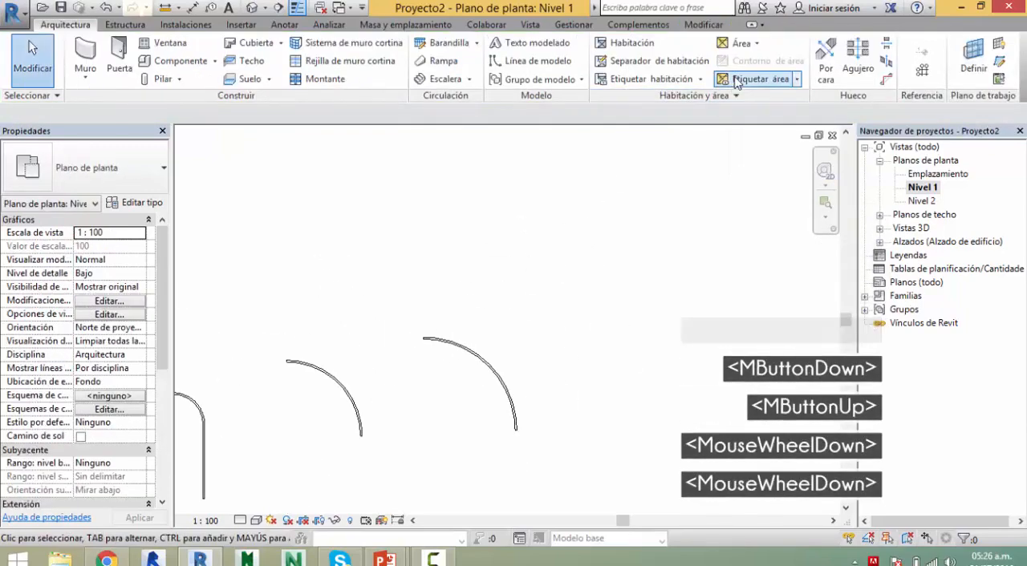
{"action": "key", "text": "w"}
{"action": "key", "text": "a"}
{"action": "key", "text": "Escape"}
{"action": "key", "text": "Escape"}
{"action": "key", "text": "Escape"}
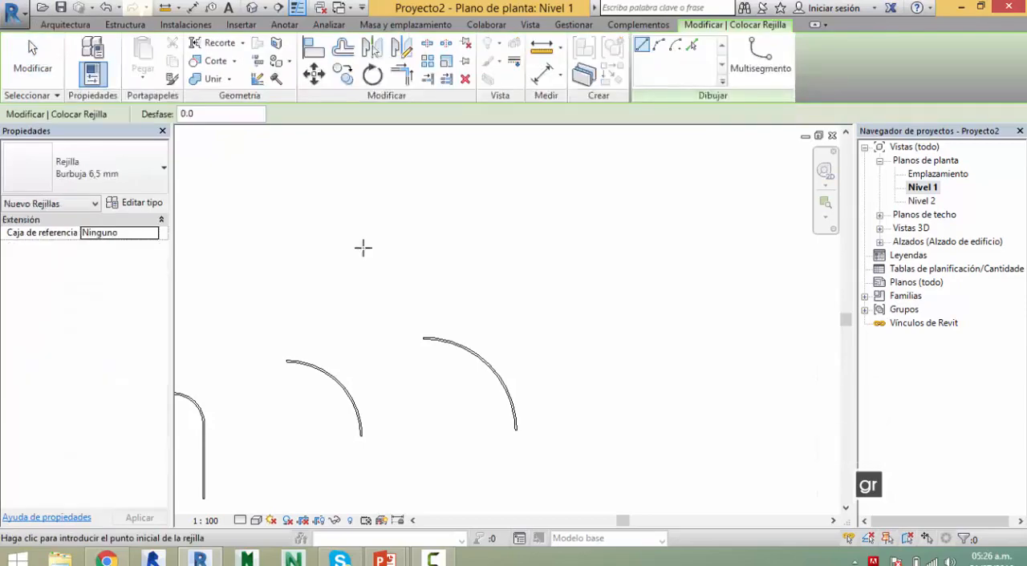
{"action": "double_click", "coordinate": [362, 243]}
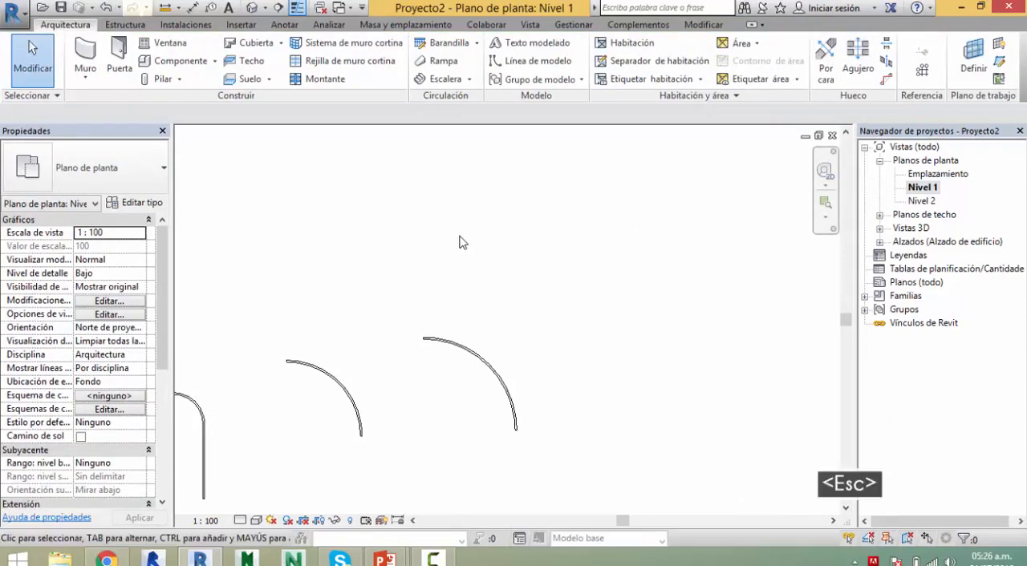
Step: Draw a horizontal grid line above the two quarter-circle walls, extending past both of them
{"action": "key", "text": "g"}
{"action": "key", "text": "r"}
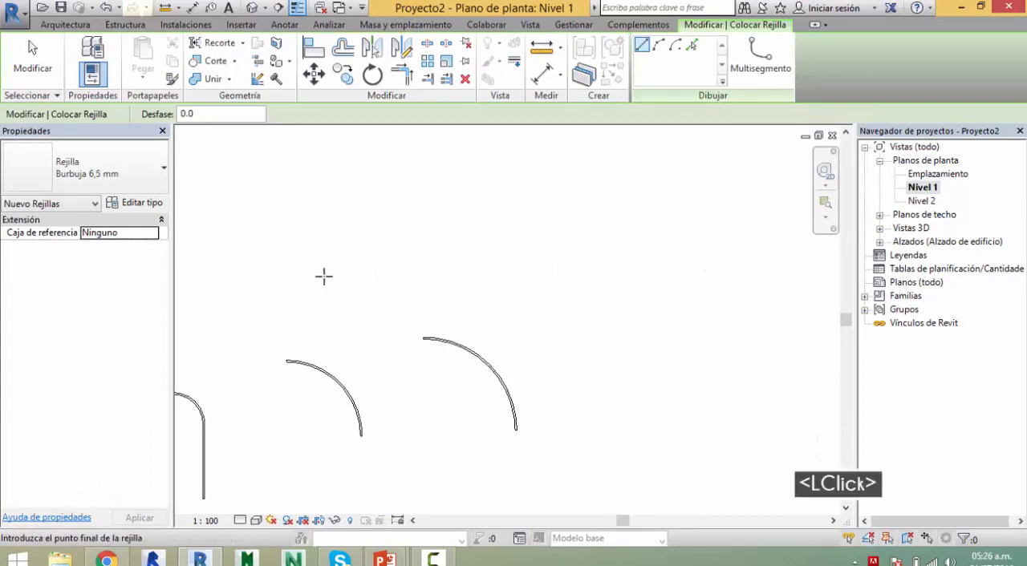
{"action": "key", "text": "Escape"}
{"action": "key", "text": "Escape"}
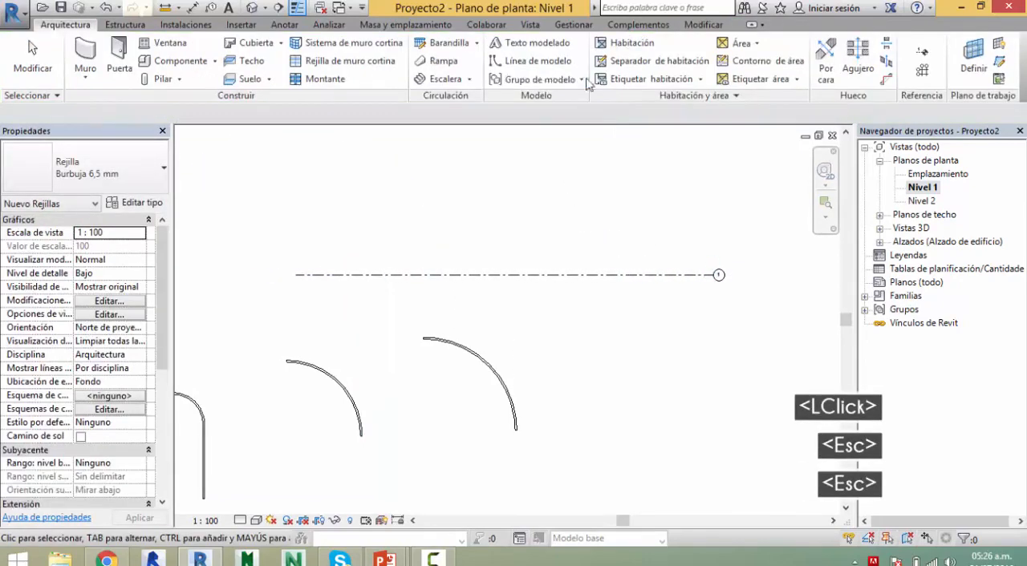
Step: Create an 8000 mm high Genérico - 200 mm wall along the horizontal grid line with the Pick Lines tool
{"action": "key", "text": "w"}
{"action": "key", "text": "a"}
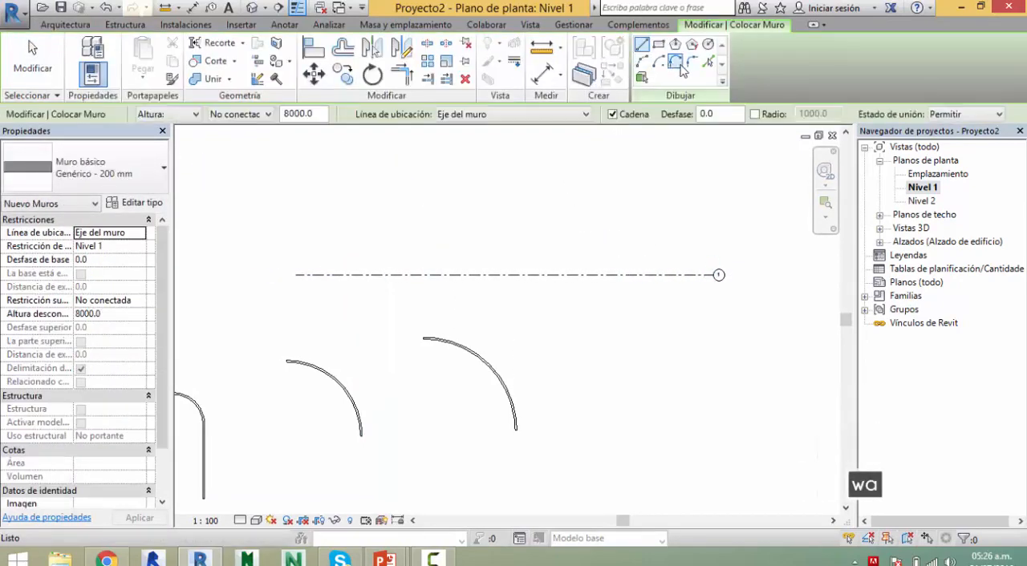
{"action": "left_click", "coordinate": [708, 61]}
{"action": "left_click", "coordinate": [561, 274]}
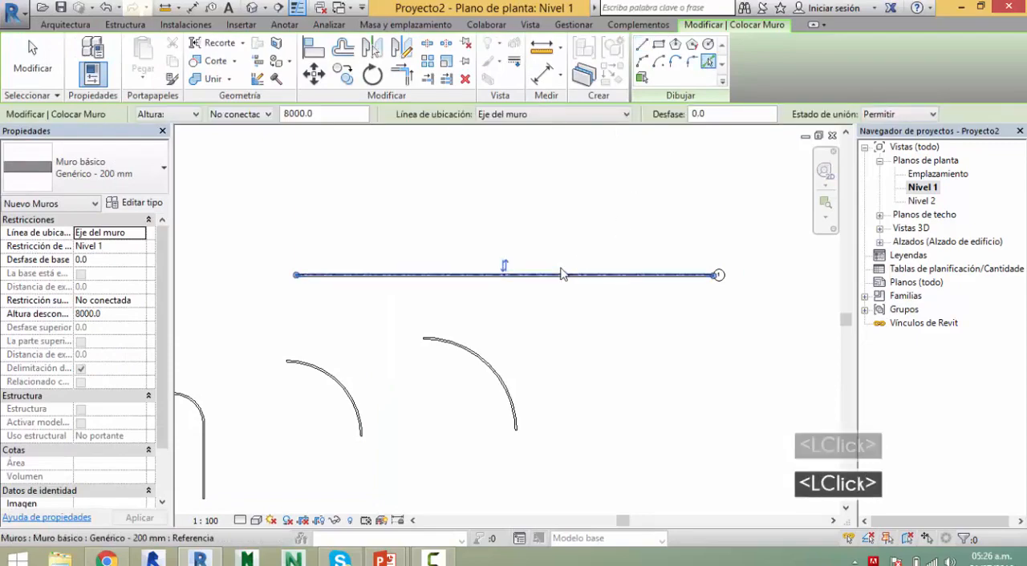
{"action": "scroll", "coordinate": [321, 280], "scroll_direction": "up", "scroll_amount": 8}
{"action": "scroll", "coordinate": [394, 289], "scroll_direction": "down", "scroll_amount": 1}
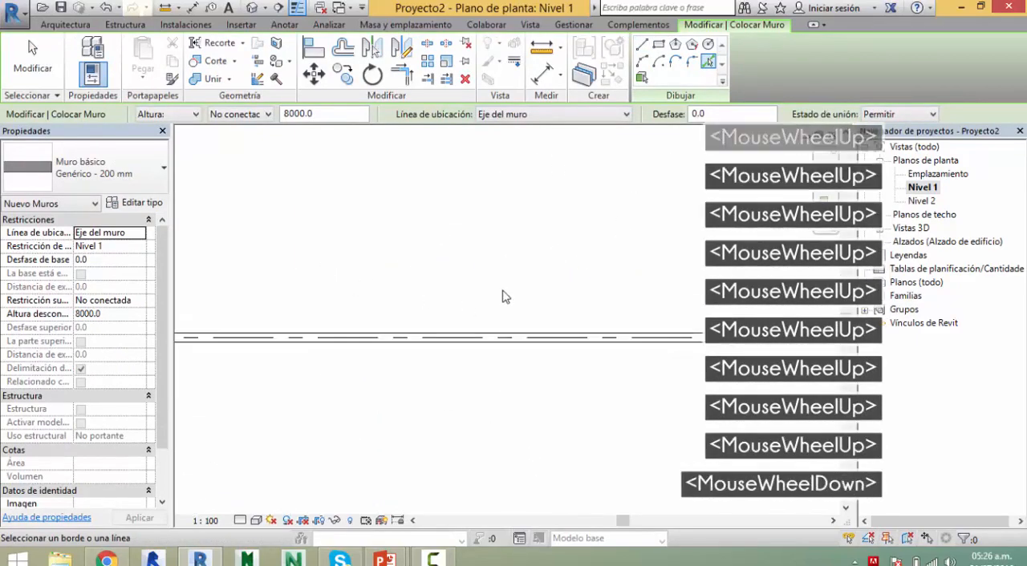
{"action": "key", "text": "Escape"}
{"action": "scroll", "coordinate": [553, 301], "scroll_direction": "down", "scroll_amount": 4}
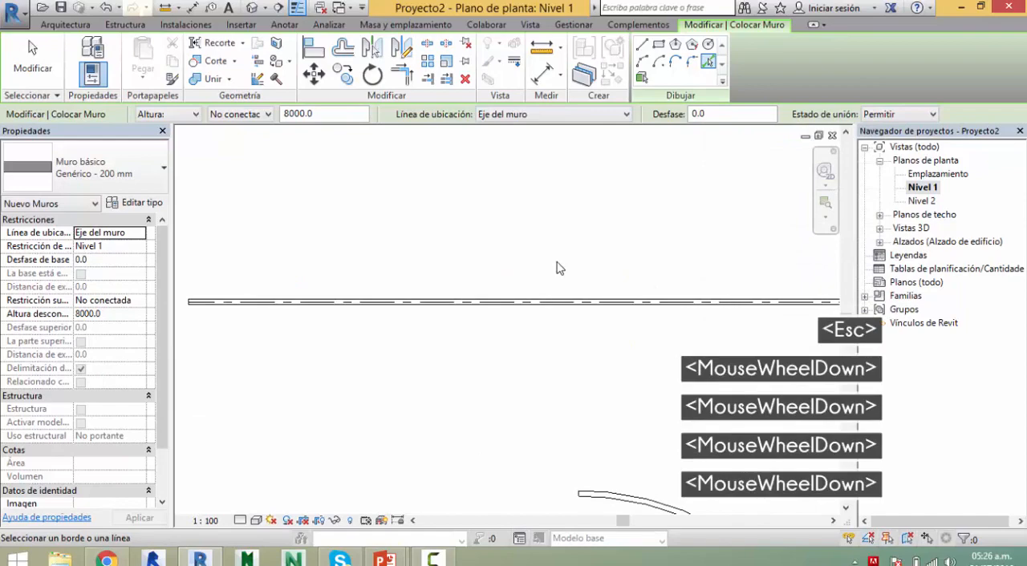
{"action": "key", "text": "Escape"}
{"action": "key", "text": "Escape"}
Step: Delete the straight wall lying on the horizontal grid line, keeping the grid line itself
{"action": "left_click", "coordinate": [553, 302]}
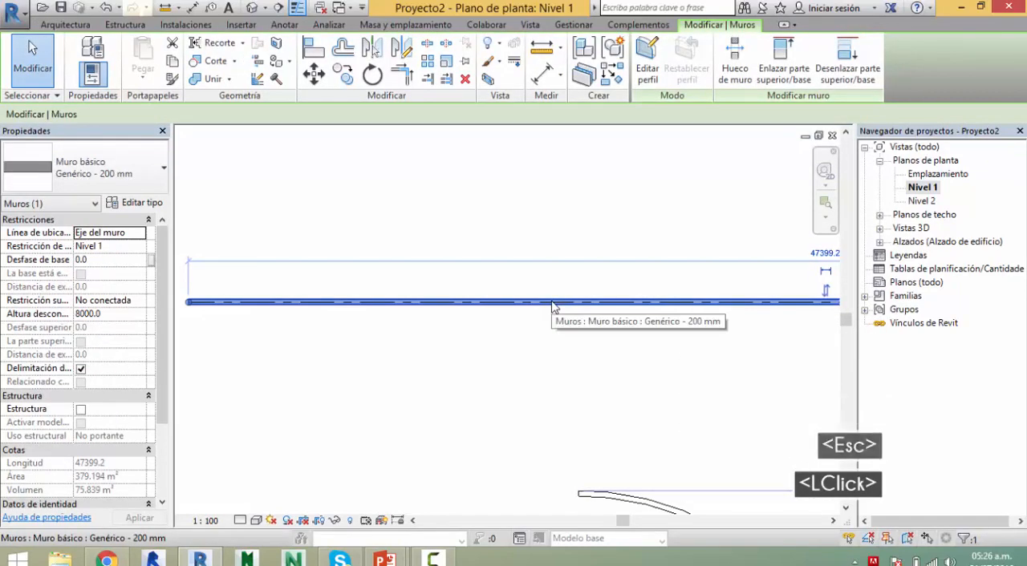
{"action": "key", "text": "Delete"}
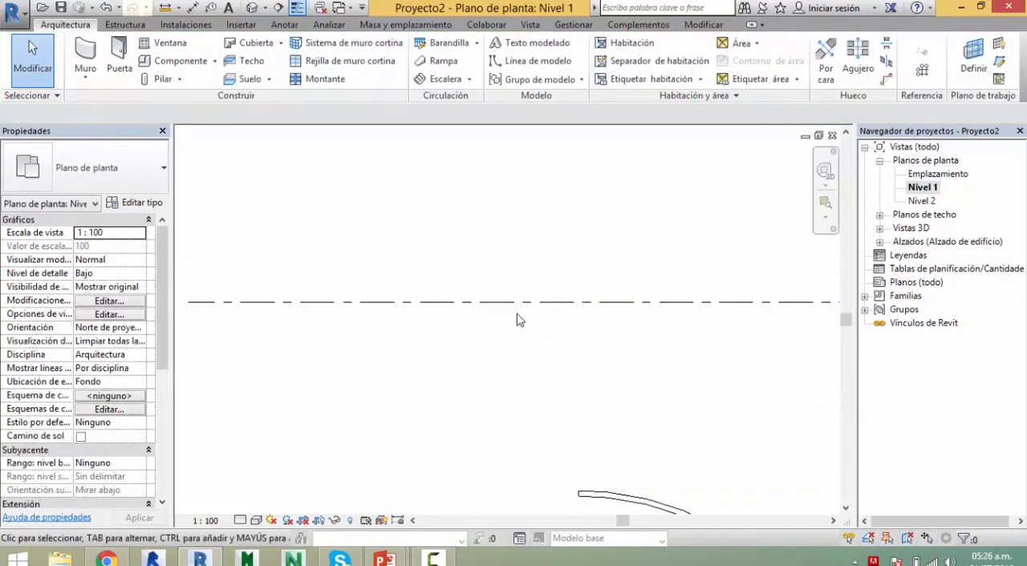
{"action": "left_click", "coordinate": [514, 306]}
{"action": "key", "text": "Escape"}
{"action": "scroll", "coordinate": [524, 324], "scroll_direction": "down", "scroll_amount": 4}
{"action": "middle_click_drag", "start_coordinate": [525, 323], "coordinate": [422, 300]}
{"action": "scroll", "coordinate": [506, 249], "scroll_direction": "down", "scroll_amount": 3}
{"action": "middle_click_drag", "start_coordinate": [482, 265], "coordinate": [503, 294]}
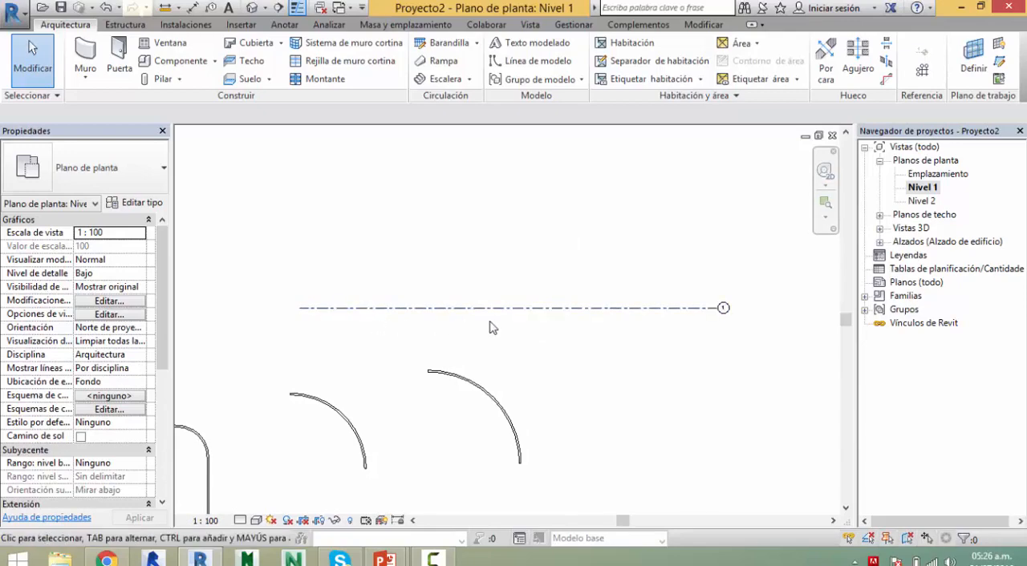
Step: Generate a Genérico - 200 mm wall, 8000 mm high, by picking the horizontal grid line above the two quarter-circle walls
{"action": "left_click", "coordinate": [525, 311]}
{"action": "key", "text": "Escape"}
{"action": "key", "text": "a"}
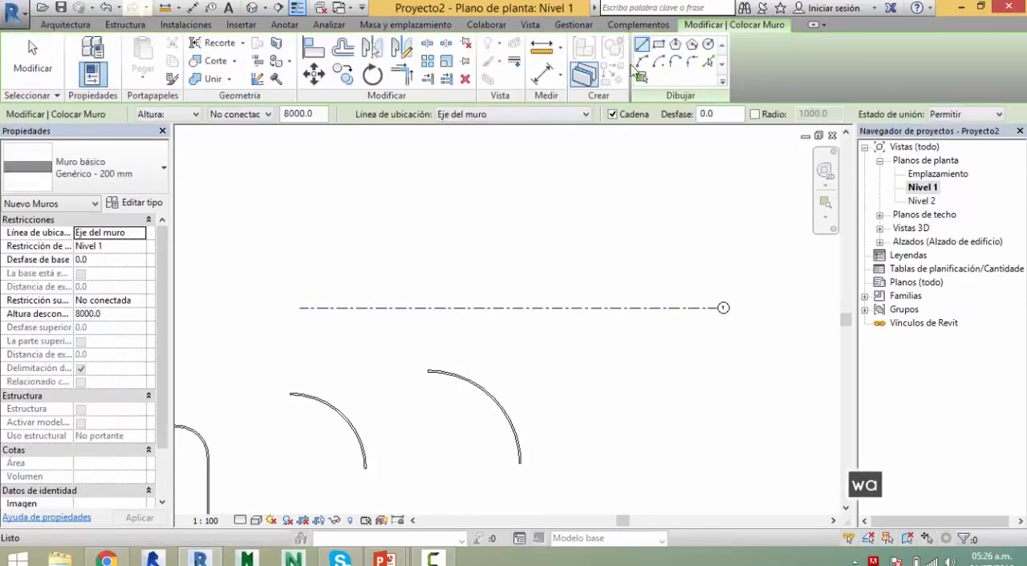
{"action": "left_click", "coordinate": [709, 63]}
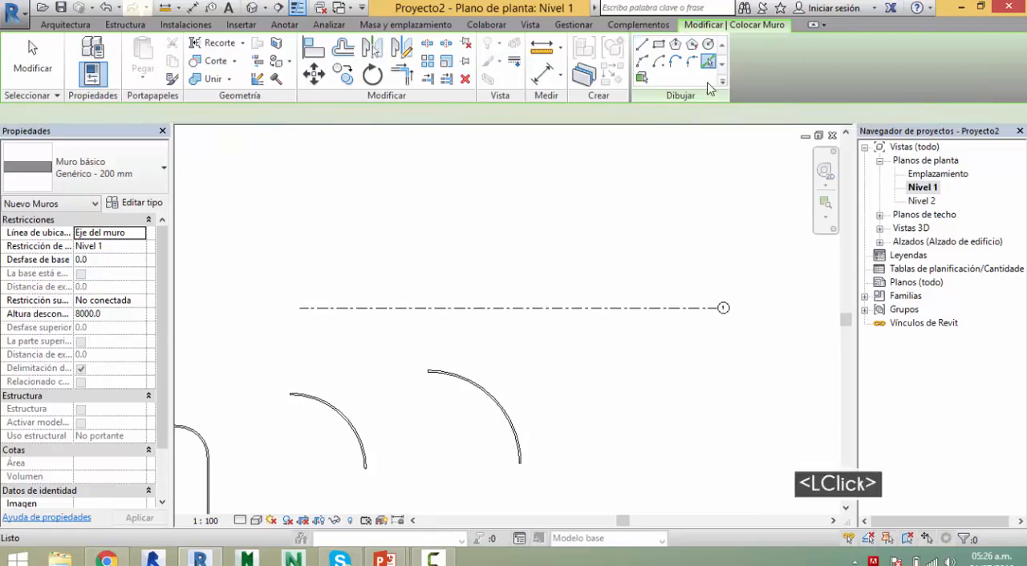
{"action": "left_click", "coordinate": [591, 314]}
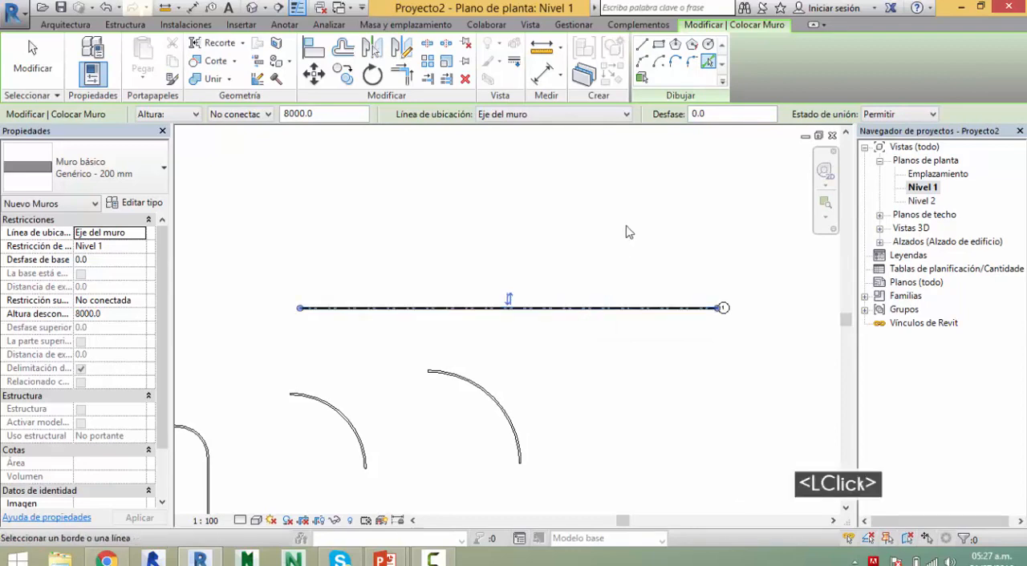
{"action": "scroll", "coordinate": [554, 272], "scroll_direction": "up", "scroll_amount": 9}
{"action": "scroll", "coordinate": [527, 305], "scroll_direction": "down", "scroll_amount": 1}
{"action": "scroll", "coordinate": [527, 305], "scroll_direction": "up", "scroll_amount": 3}
{"action": "middle_click_drag", "start_coordinate": [527, 305], "coordinate": [523, 233]}
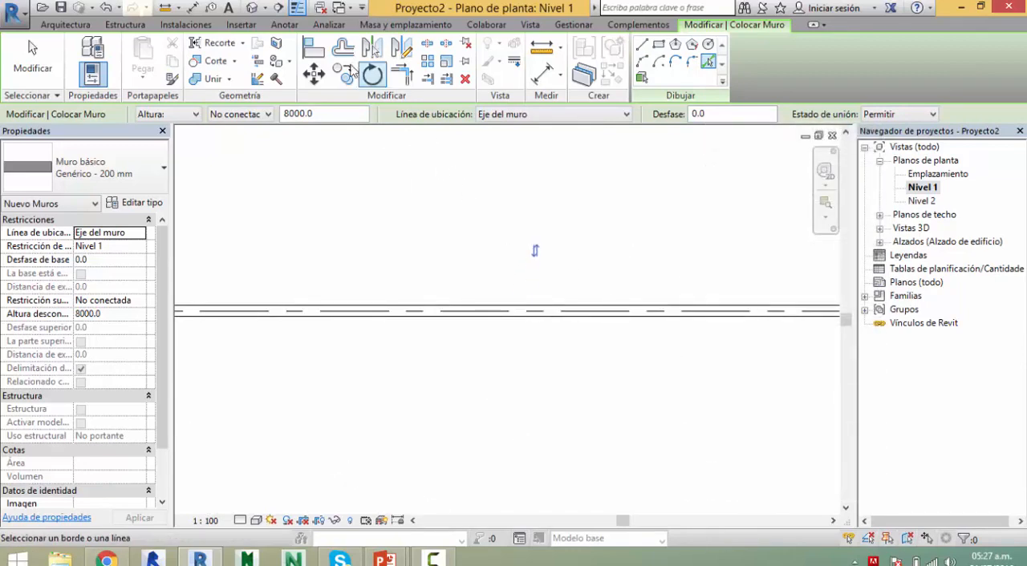
Step: Open the 3D view and examine the straight wall built on the grid line
{"action": "left_click", "coordinate": [256, 11]}
{"action": "middle_click_drag", "start_coordinate": [525, 415], "coordinate": [317, 431]}
{"action": "scroll", "coordinate": [385, 396], "scroll_direction": "down", "scroll_amount": 6}
{"action": "middle_click_drag", "start_coordinate": [449, 418], "coordinate": [348, 323]}
{"action": "scroll", "coordinate": [550, 438], "scroll_direction": "up", "scroll_amount": 6}
{"action": "mouse_move", "coordinate": [550, 438]}
{"action": "middle_mouse_down"}
{"action": "mouse_move", "coordinate": [522, 324]}
{"action": "mouse_move", "coordinate": [422, 348]}
{"action": "middle_mouse_up"}
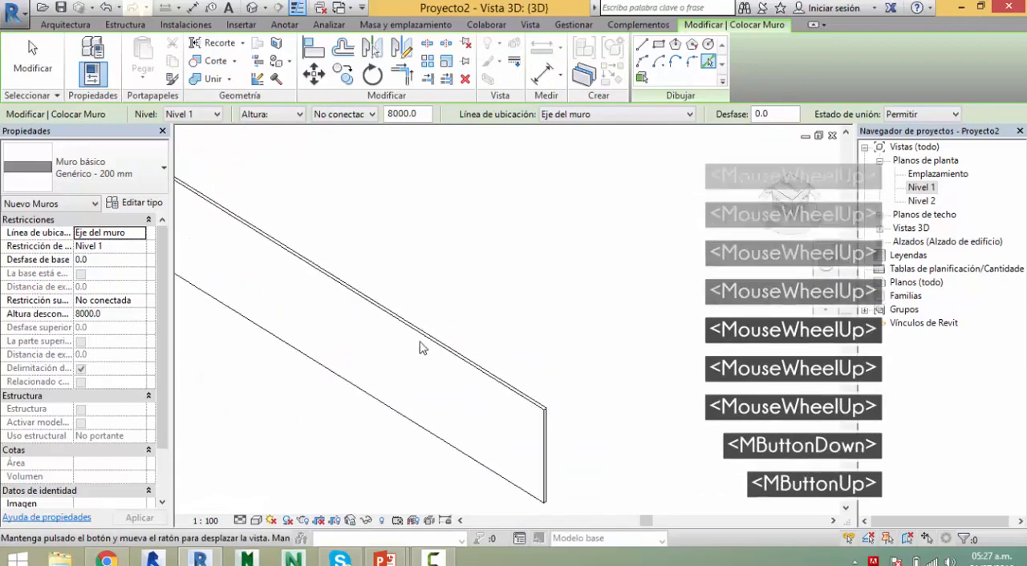
Step: Apply the Shaded visual style to the 3D view and bring the surrounding walls into sight
{"action": "key", "text": "s"}
{"action": "key", "text": "d"}
{"action": "middle_click_drag", "start_coordinate": [511, 340], "coordinate": [516, 378]}
{"action": "scroll", "coordinate": [544, 354], "scroll_direction": "down", "scroll_amount": 4}
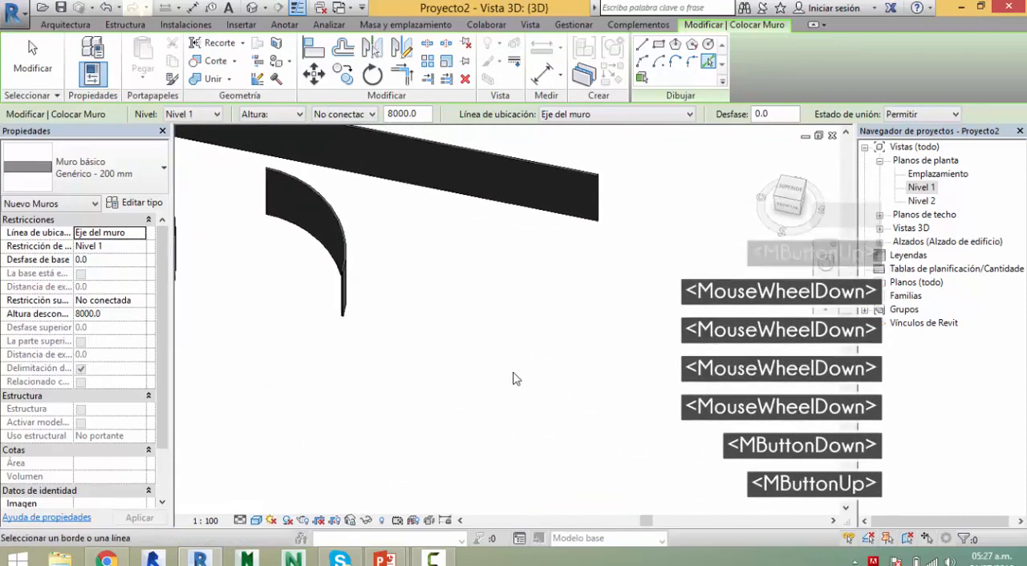
{"action": "scroll", "coordinate": [452, 201], "scroll_direction": "down", "scroll_amount": 4}
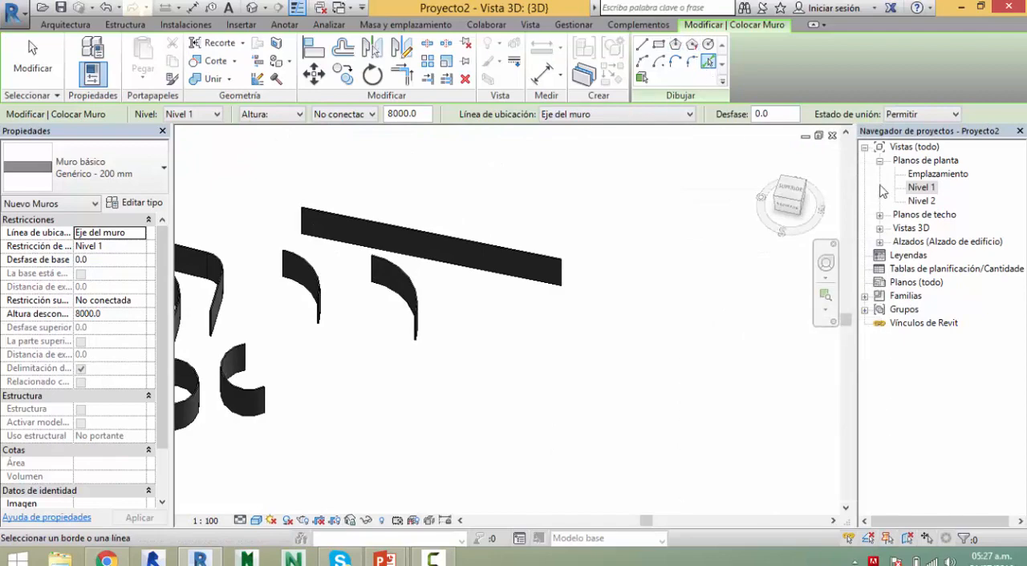
Step: Return to the Nivel 1 floor plan, show the bubble end of the grid line, and end the wall command
{"action": "double_click", "coordinate": [915, 189]}
{"action": "scroll", "coordinate": [607, 275], "scroll_direction": "down", "scroll_amount": 8}
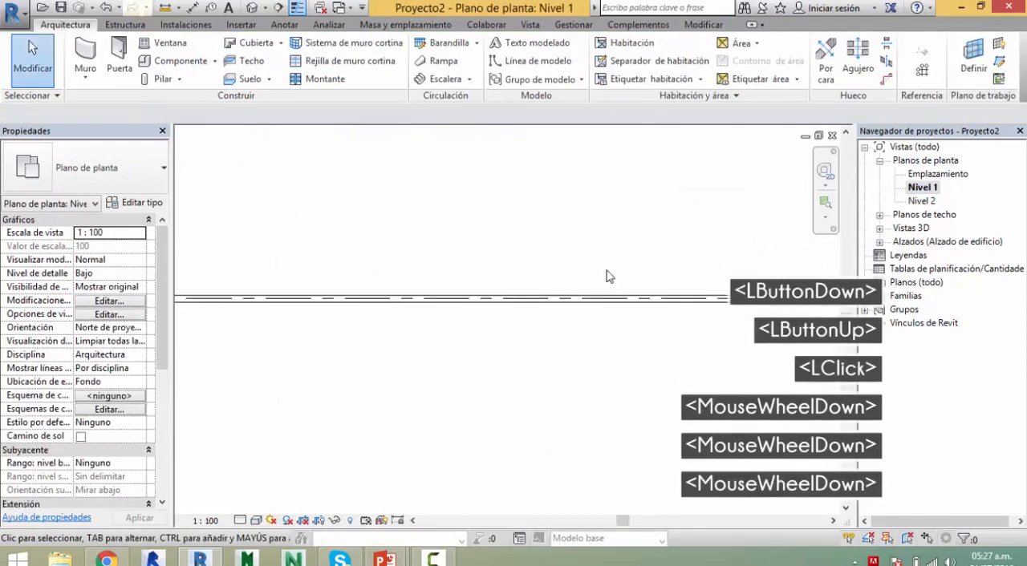
{"action": "middle_click_drag", "start_coordinate": [607, 275], "coordinate": [458, 286]}
{"action": "key", "text": "Escape"}
{"action": "key", "text": "Escape"}
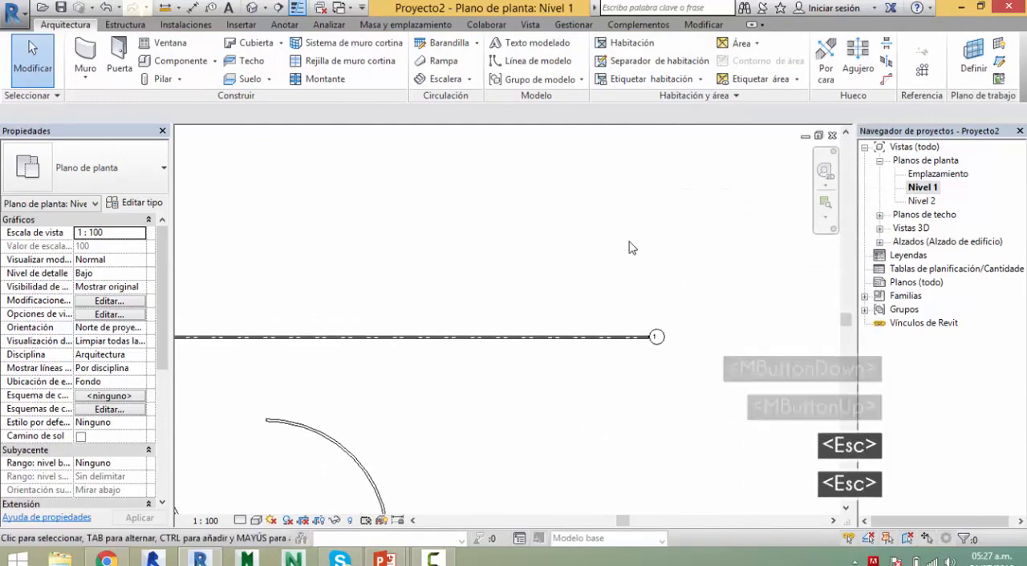
Step: Read the Pick Faces tool description in the Wall command, leave the command, and review all the walls drawn in the plan
{"action": "key", "text": "w"}
{"action": "key", "text": "a"}
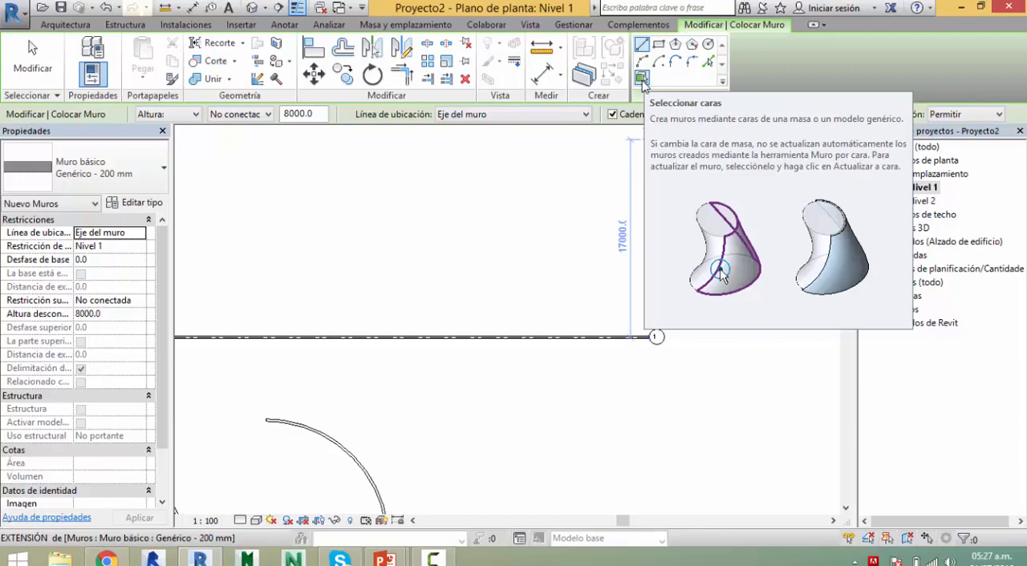
{"action": "key", "text": "Escape"}
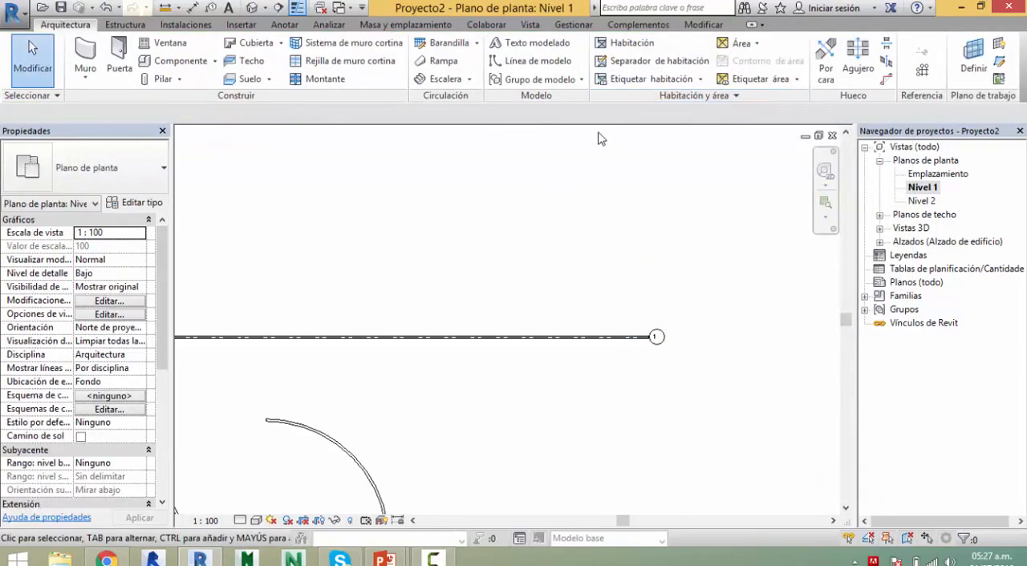
{"action": "middle_click_drag", "start_coordinate": [553, 275], "coordinate": [626, 277]}
{"action": "scroll", "coordinate": [627, 278], "scroll_direction": "down", "scroll_amount": 1}
{"action": "scroll", "coordinate": [627, 277], "scroll_direction": "down", "scroll_amount": 6}
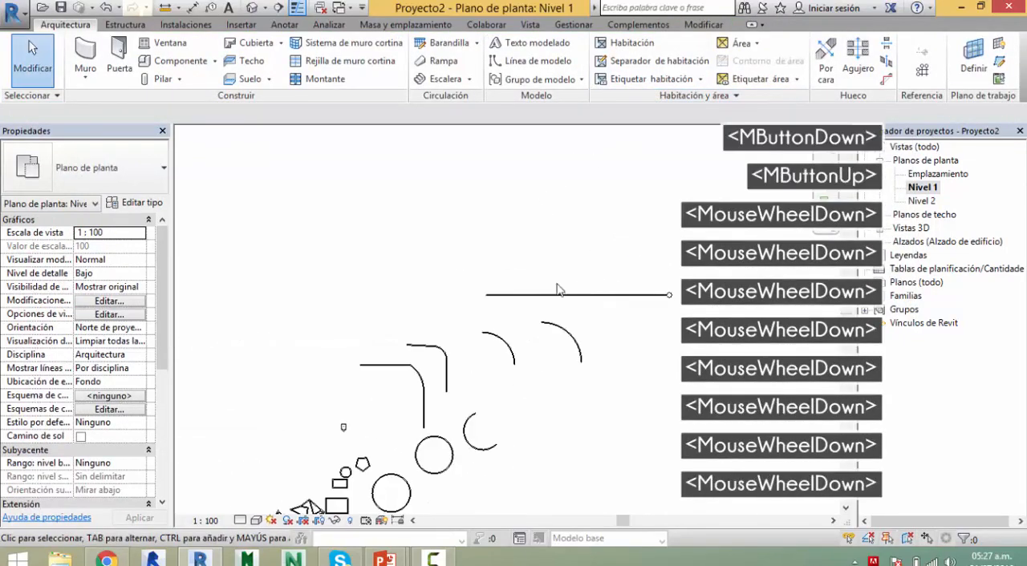
{"action": "middle_click_drag", "start_coordinate": [527, 236], "coordinate": [493, 315]}
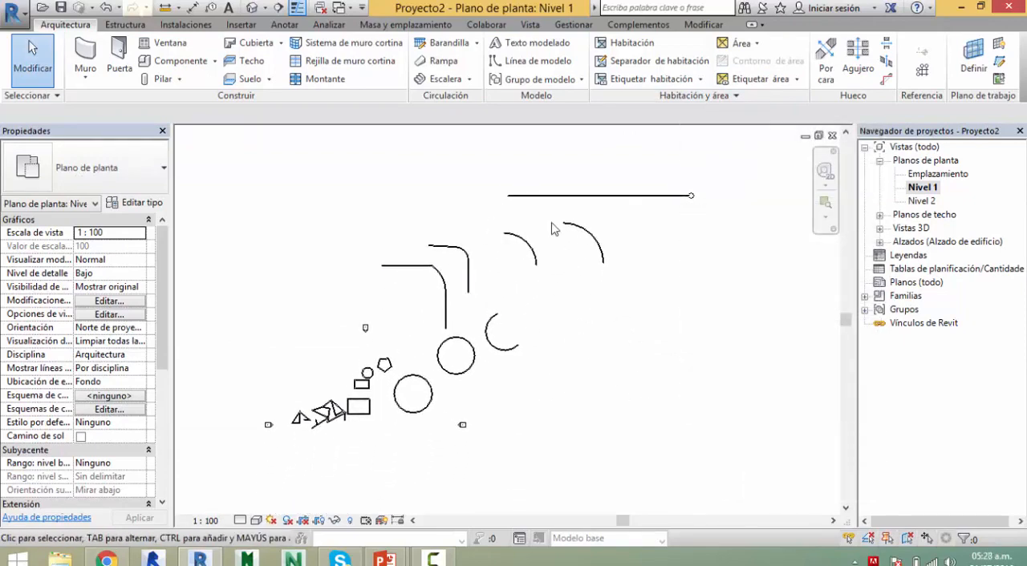
{"action": "middle_click_drag", "start_coordinate": [503, 235], "coordinate": [505, 273]}
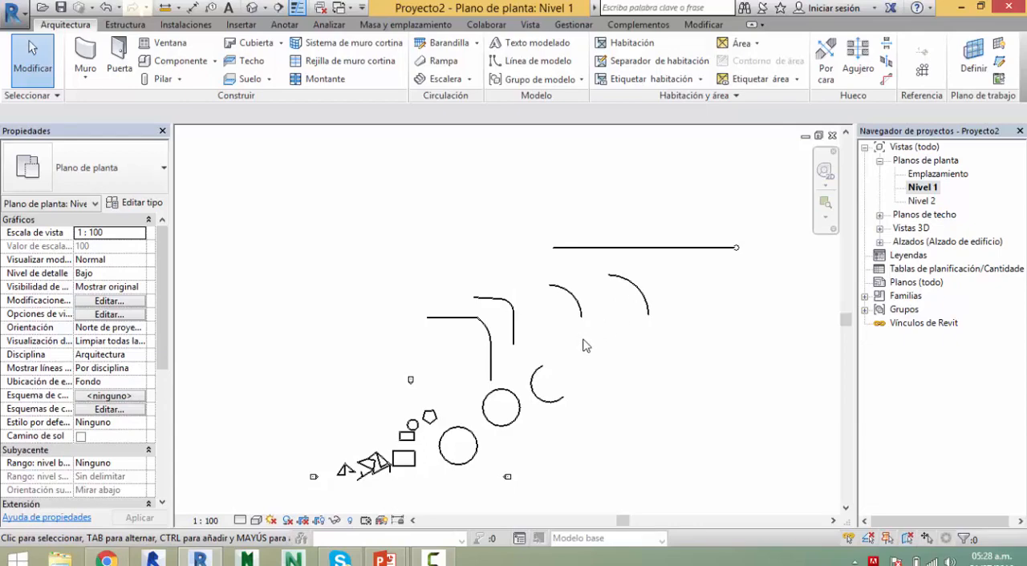
Step: Check the PowerPoint slide of drawing tools, return to Revit, and compare it with the draw tools offered by the Wall command
{"action": "key", "text": "alt+Tab"}
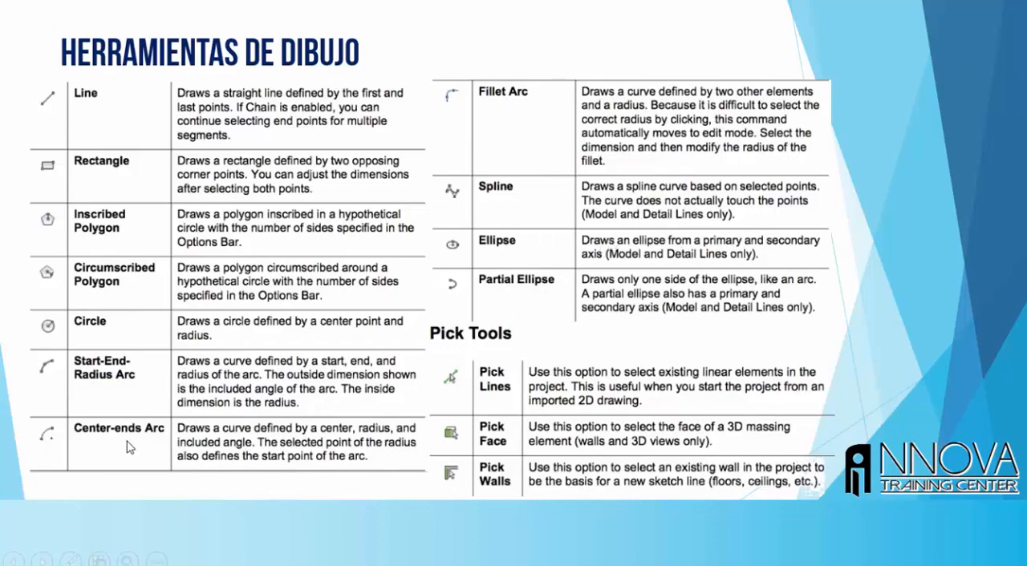
{"action": "key", "text": "alt+Tab"}
{"action": "key", "text": "w"}
{"action": "key", "text": "a"}
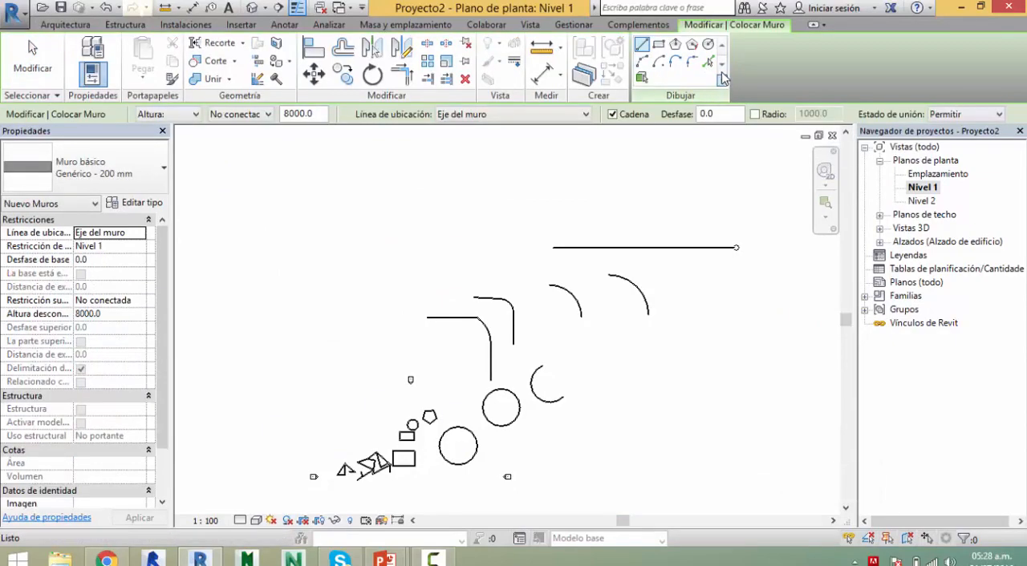
{"action": "left_click", "coordinate": [722, 79]}
{"action": "left_click", "coordinate": [724, 80]}
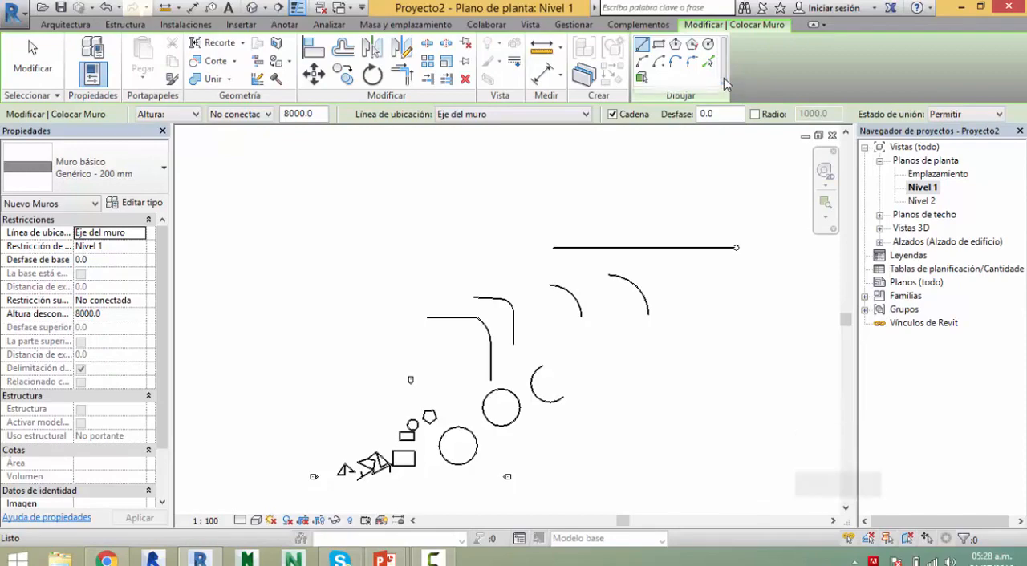
{"action": "mouse_move", "coordinate": [725, 66]}
{"action": "left_mouse_down"}
{"action": "mouse_move", "coordinate": [722, 50]}
{"action": "mouse_move", "coordinate": [723, 67]}
{"action": "left_mouse_up"}
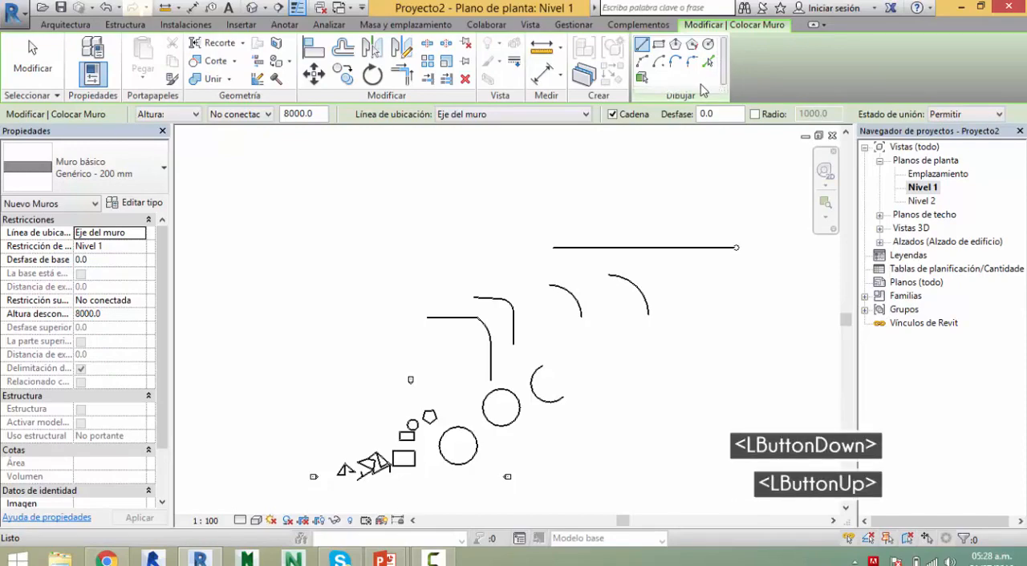
{"action": "left_click", "coordinate": [568, 214]}
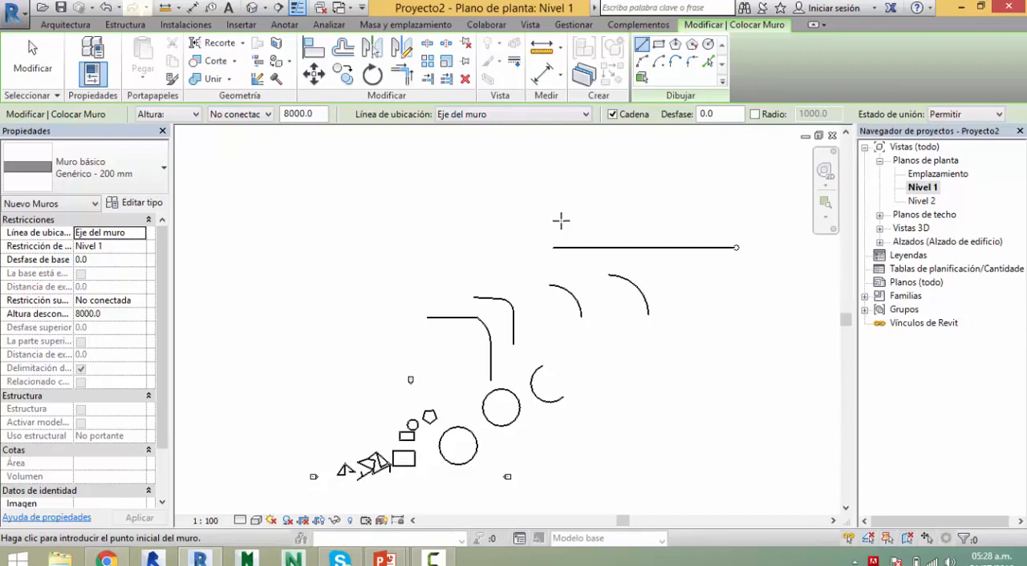
{"action": "key", "text": "Escape"}
{"action": "key", "text": "Escape"}
{"action": "key", "text": "Escape"}
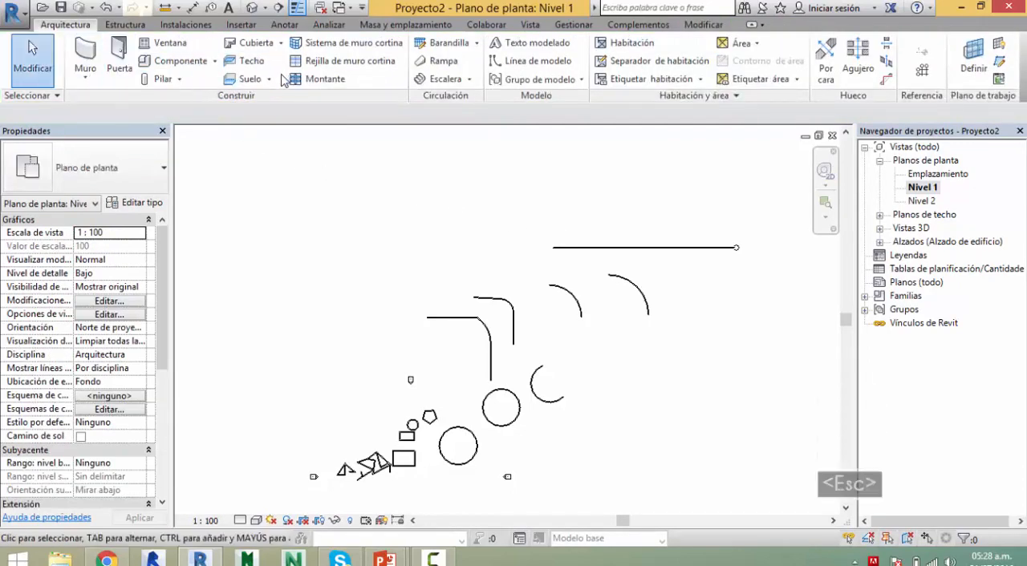
Step: Examine the draw tools of a floor boundary sketch, cancel the sketch, and switch to the PowerPoint slide of drawing tools
{"action": "left_click", "coordinate": [245, 78]}
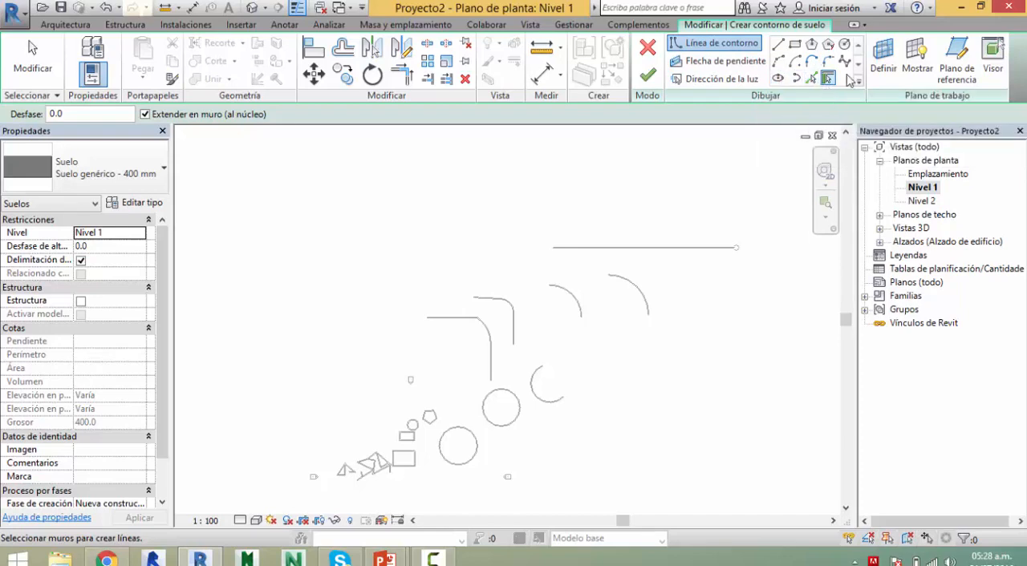
{"action": "left_click", "coordinate": [649, 59]}
{"action": "key", "text": "alt+Tab"}
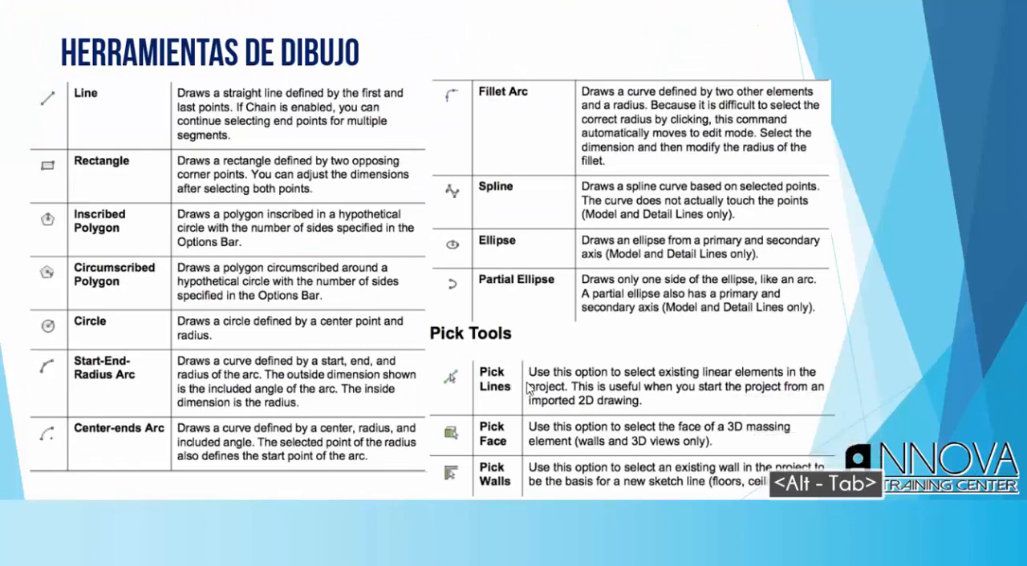
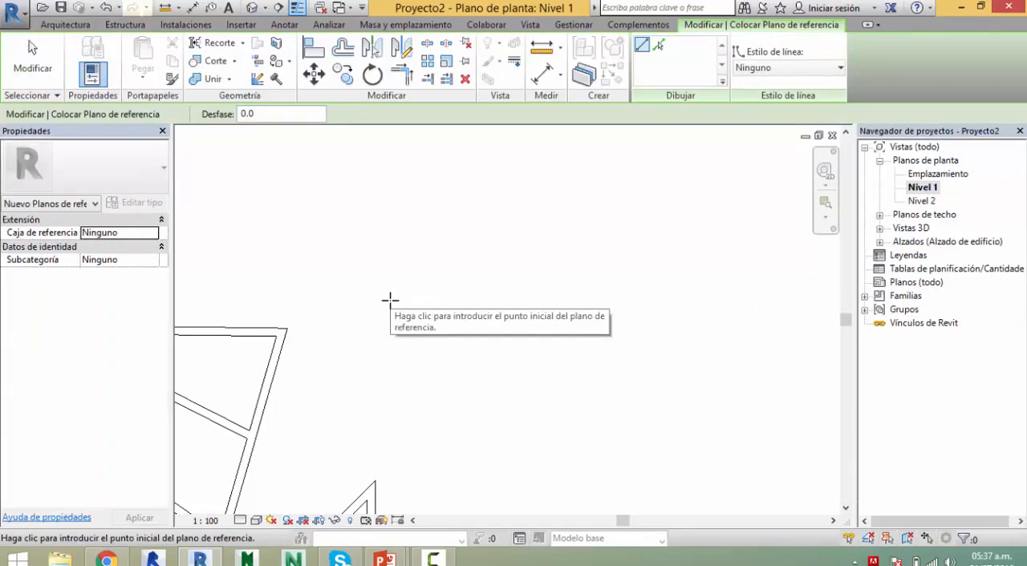
Step: Draw two horizontal reference planes about 2500 mm apart and two vertical ones about 5627 mm apart, crossing to form a rectangle beside the existing walls
{"action": "left_click", "coordinate": [390, 300]}
{"action": "left_click", "coordinate": [703, 299]}
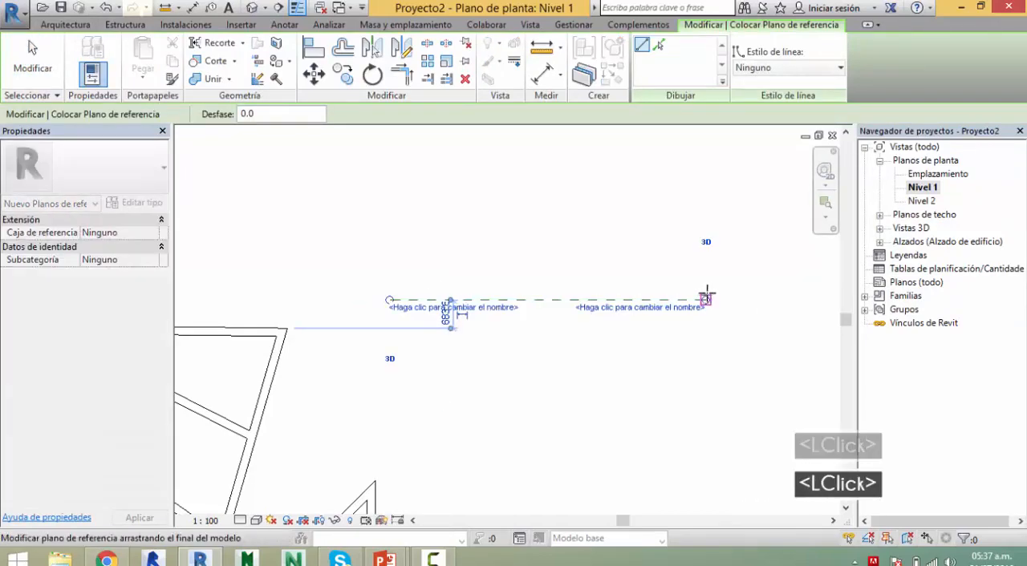
{"action": "key", "text": "Escape"}
{"action": "left_click", "coordinate": [431, 171]}
{"action": "left_click", "coordinate": [430, 353]}
{"action": "key", "text": "Escape"}
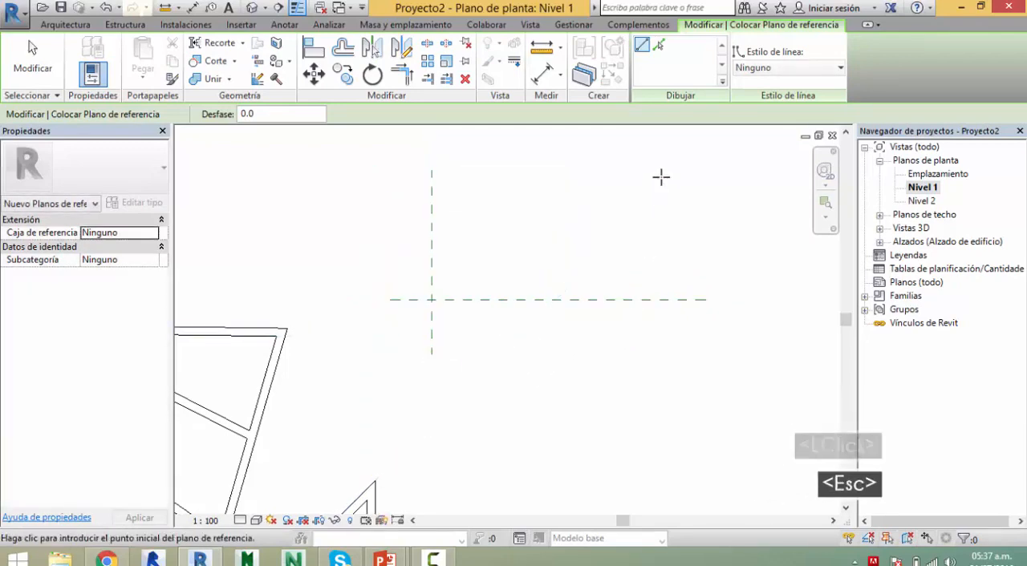
{"action": "left_click", "coordinate": [661, 171]}
{"action": "left_click", "coordinate": [662, 371]}
{"action": "key", "text": "Escape"}
{"action": "left_click", "coordinate": [395, 198]}
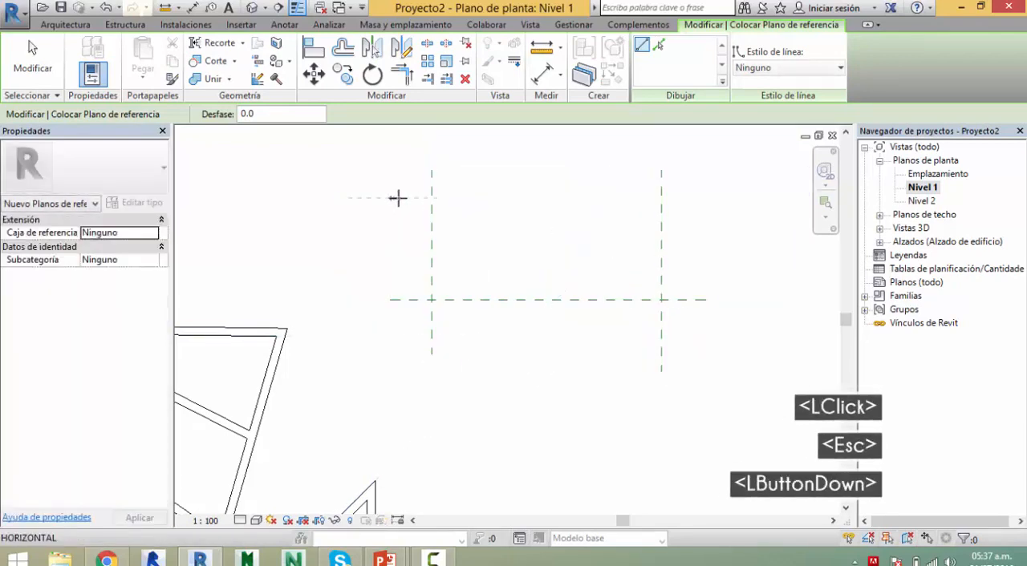
{"action": "left_click", "coordinate": [689, 198]}
{"action": "key", "text": "Escape"}
{"action": "key", "text": "Escape"}
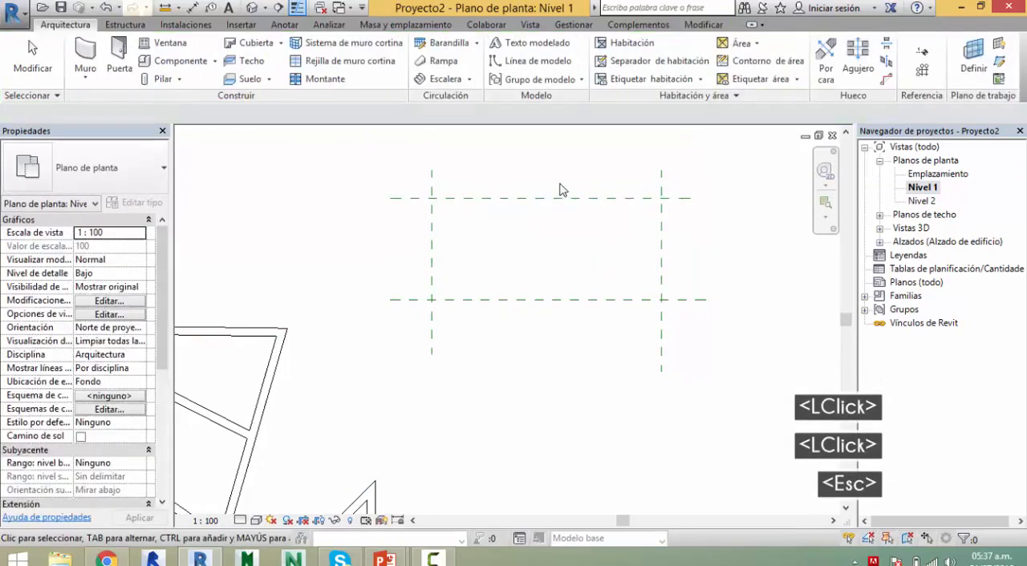
Step: Name the upper horizontal reference plane "Borde de Losa" and deselect it
{"action": "left_click", "coordinate": [522, 201]}
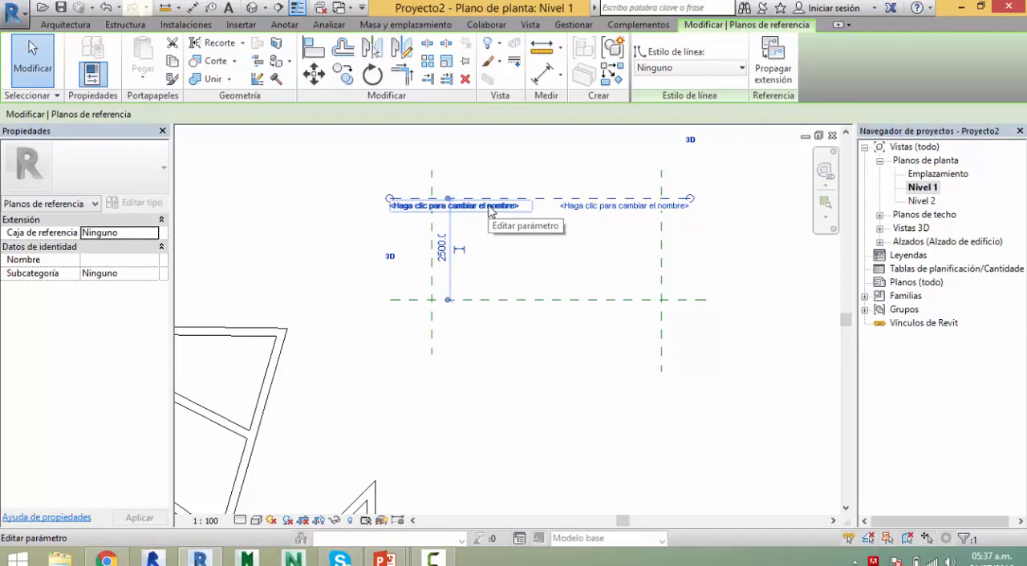
{"action": "left_click", "coordinate": [490, 207]}
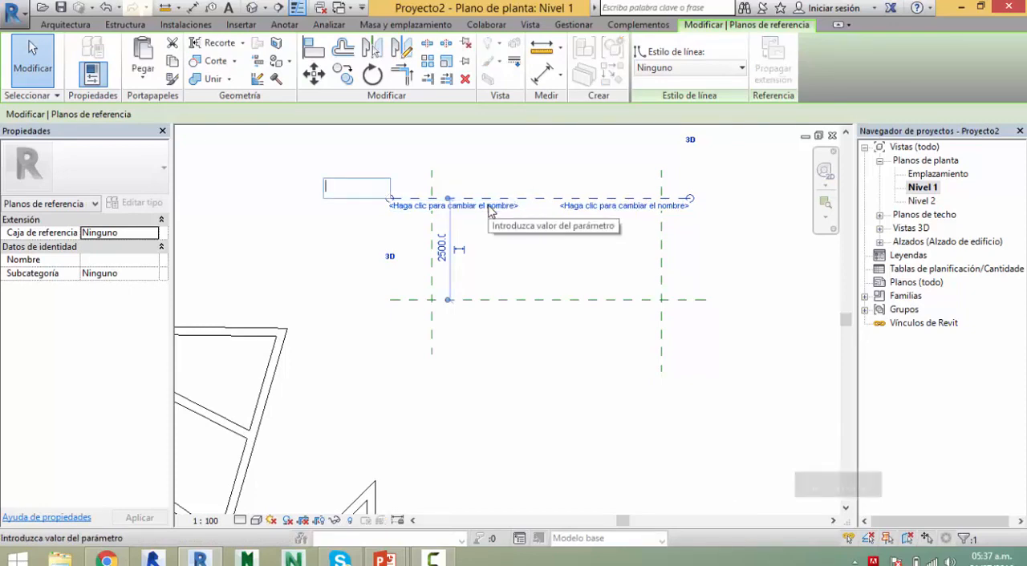
{"action": "type", "text": "PLano"}
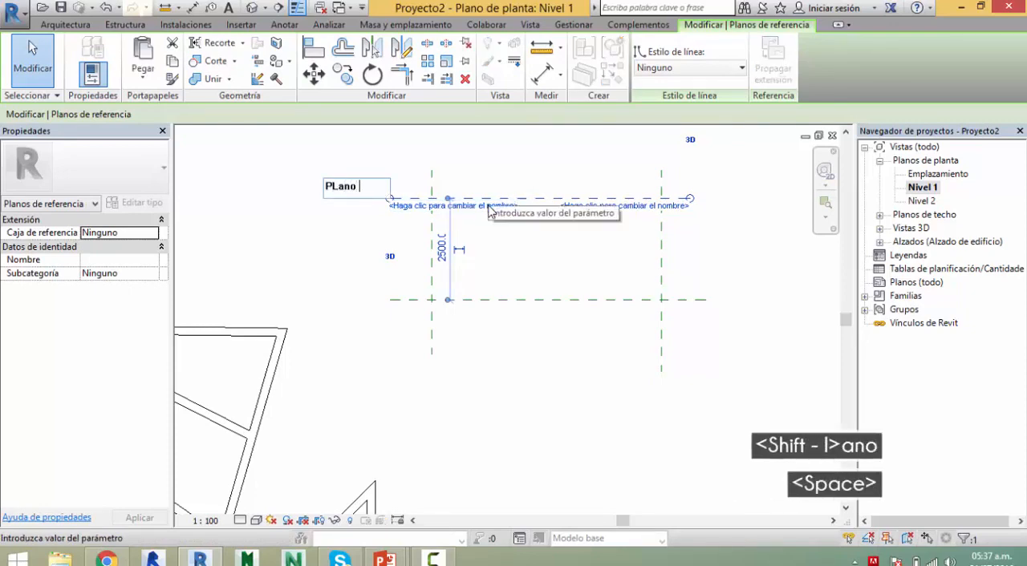
{"action": "key", "text": "BackSpace"}
{"action": "key", "text": "BackSpace"}
{"action": "key", "text": "BackSpace"}
{"action": "key", "text": "BackSpace"}
{"action": "key", "text": "BackSpace"}
{"action": "key", "text": "BackSpace"}
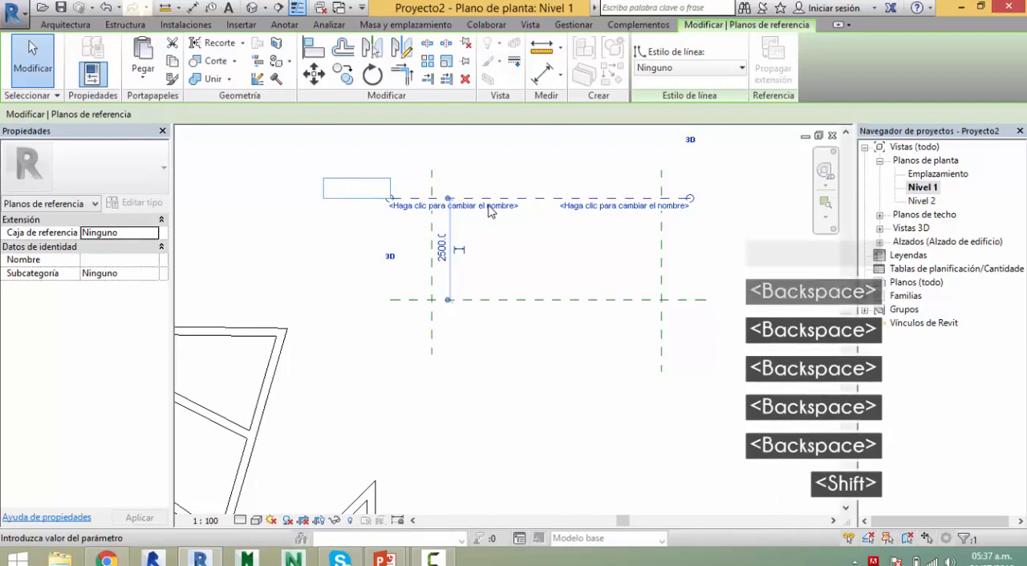
{"action": "type", "text": "Borde de Losa"}
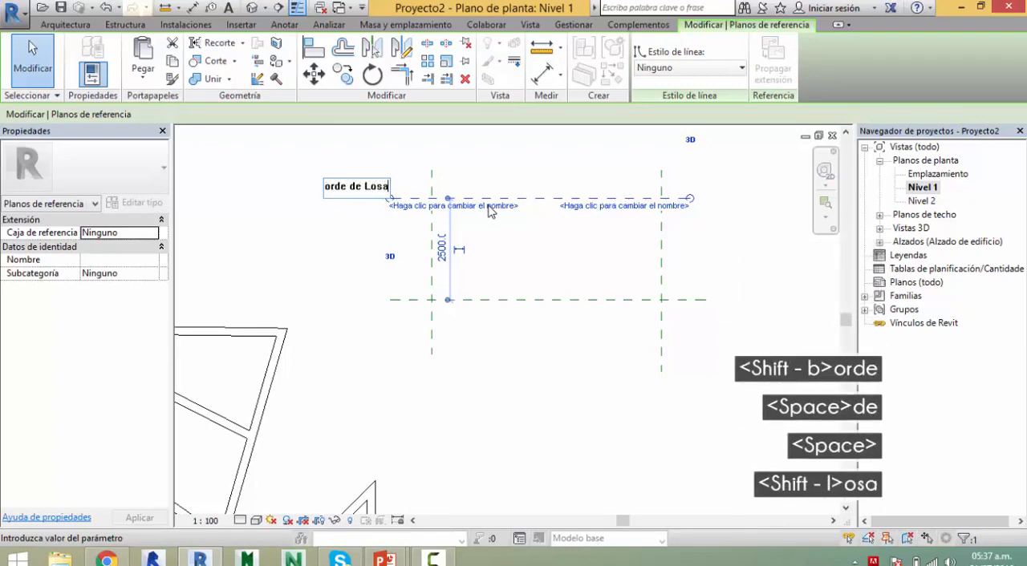
{"action": "key", "text": "Return"}
{"action": "left_click", "coordinate": [591, 365]}
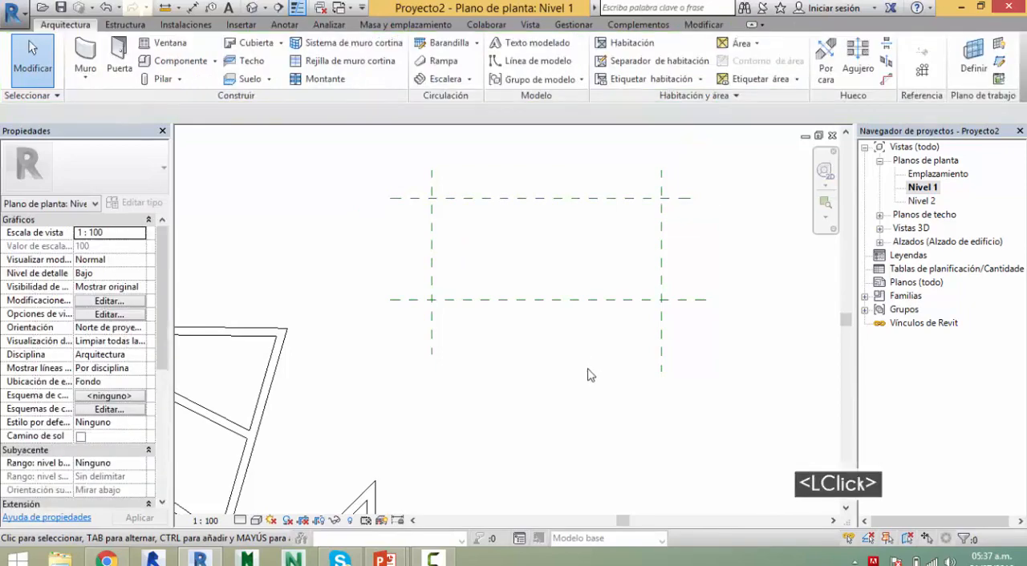
{"action": "key", "text": "Escape"}
{"action": "left_click", "coordinate": [538, 203]}
{"action": "key", "text": "Escape"}
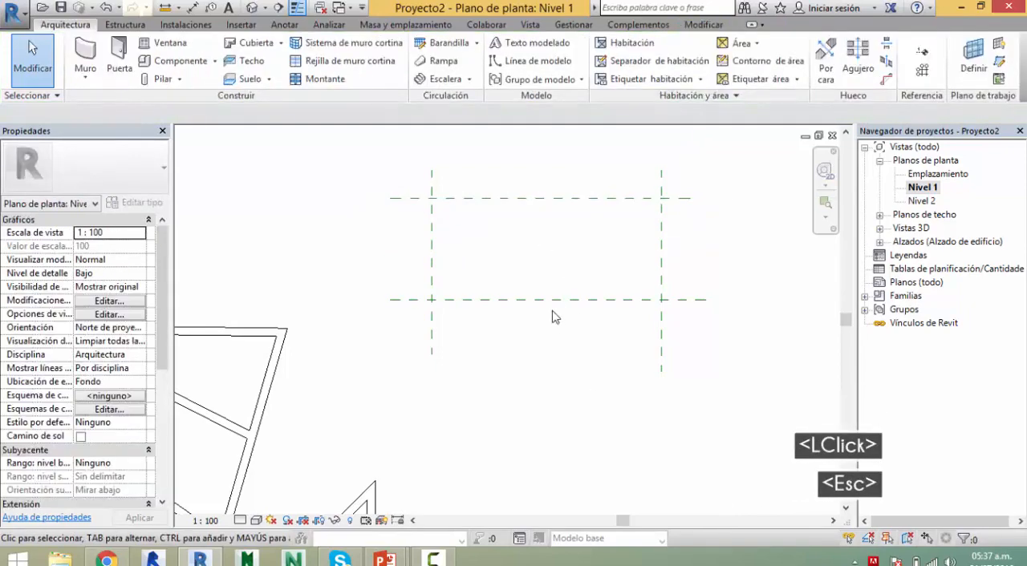
Step: Name the lower horizontal reference plane "Fondo de Cimentacion"
{"action": "left_click", "coordinate": [544, 304]}
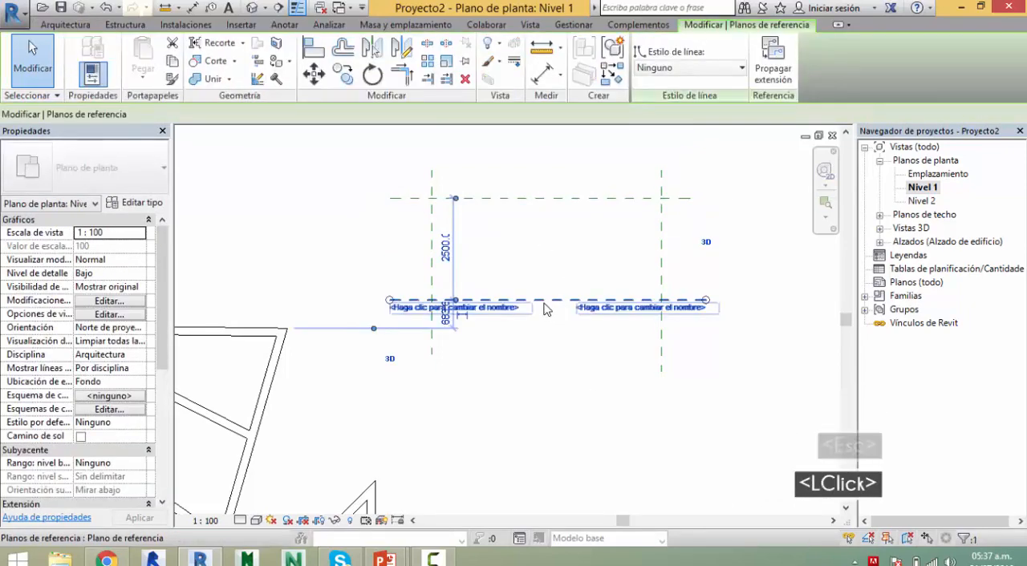
{"action": "left_click", "coordinate": [493, 315]}
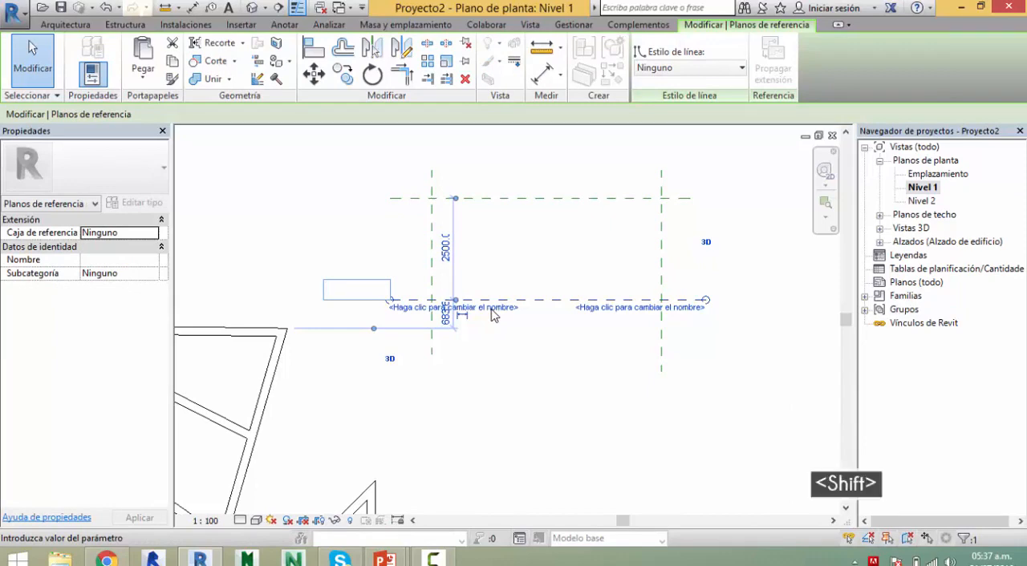
{"action": "type", "text": "Co"}
{"action": "key", "text": "BackSpace"}
{"action": "key", "text": "BackSpace"}
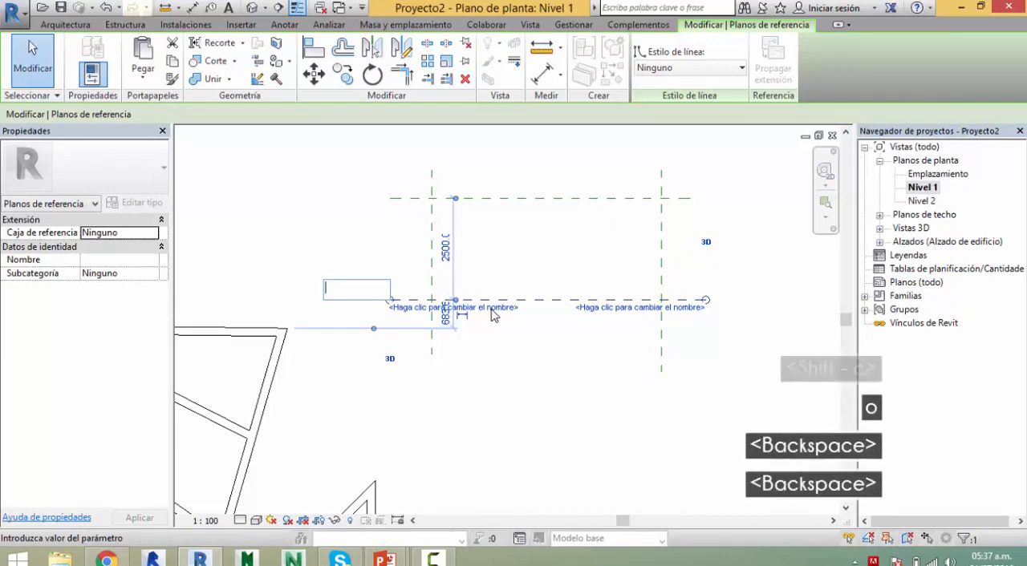
{"action": "type", "text": "Fondo "}
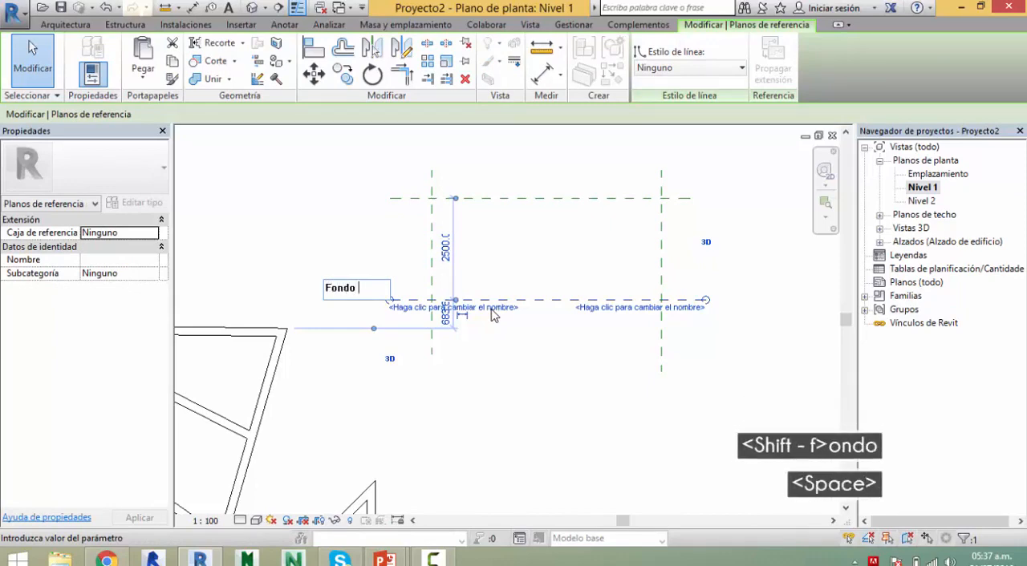
{"action": "type", "text": "de Cimentacion"}
{"action": "key", "text": "Return"}
{"action": "key", "text": "Escape"}
Step: Name the left vertical reference plane "Borde de Tanque" and deselect it
{"action": "left_click", "coordinate": [431, 241]}
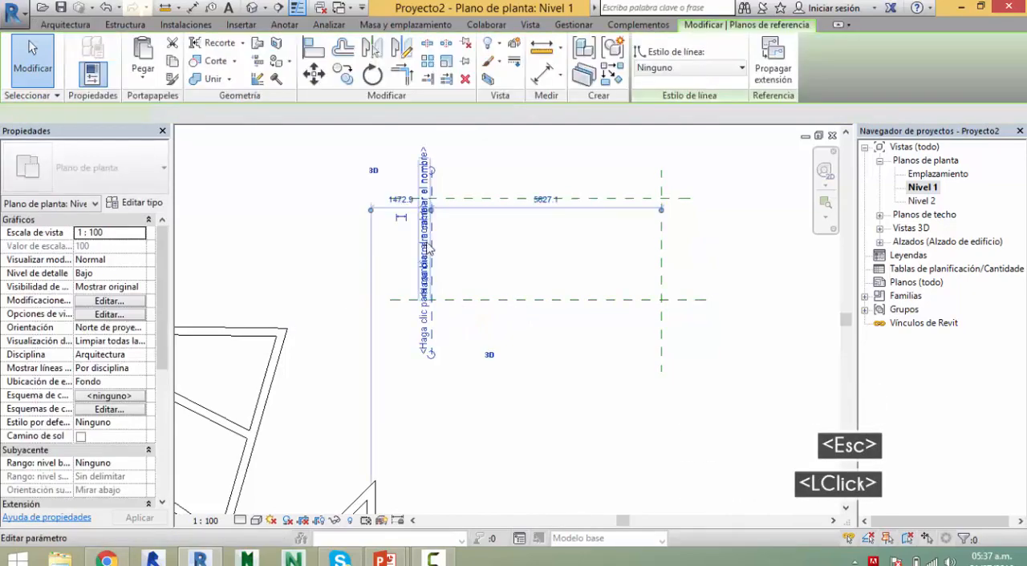
{"action": "left_click", "coordinate": [424, 173]}
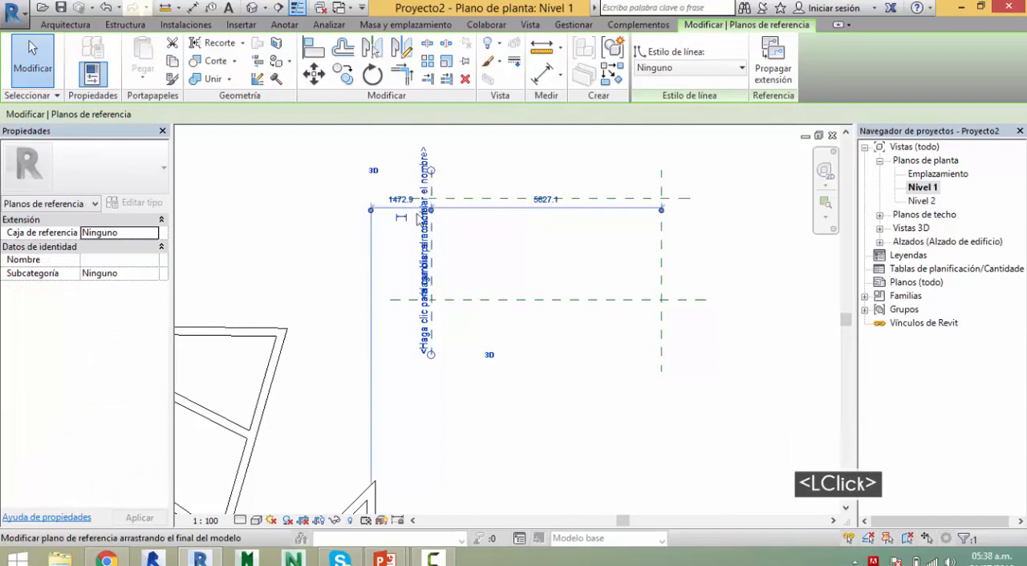
{"action": "left_click", "coordinate": [425, 281]}
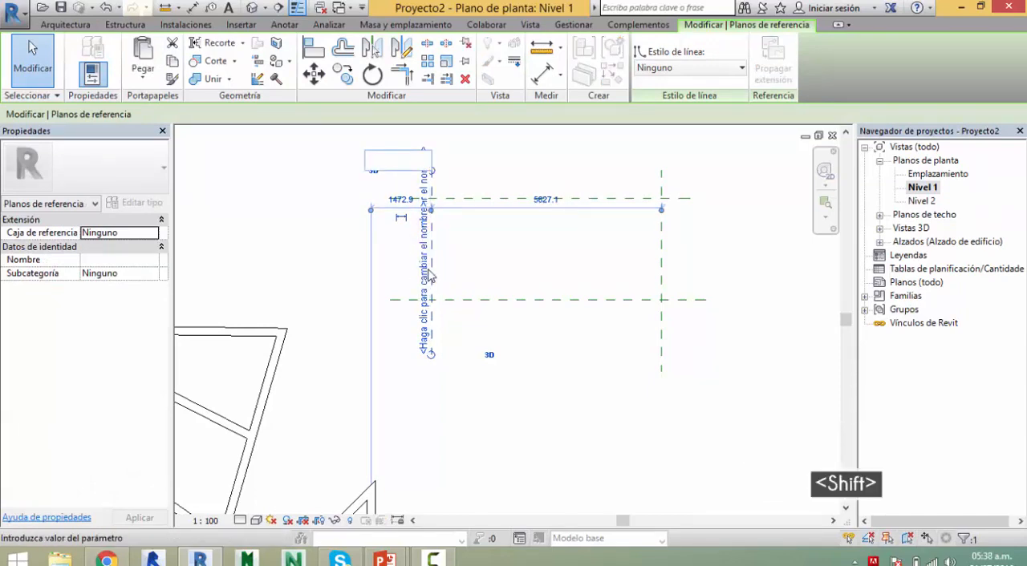
{"action": "type", "text": "BOr"}
{"action": "key", "text": "BackSpace"}
{"action": "key", "text": "BackSpace"}
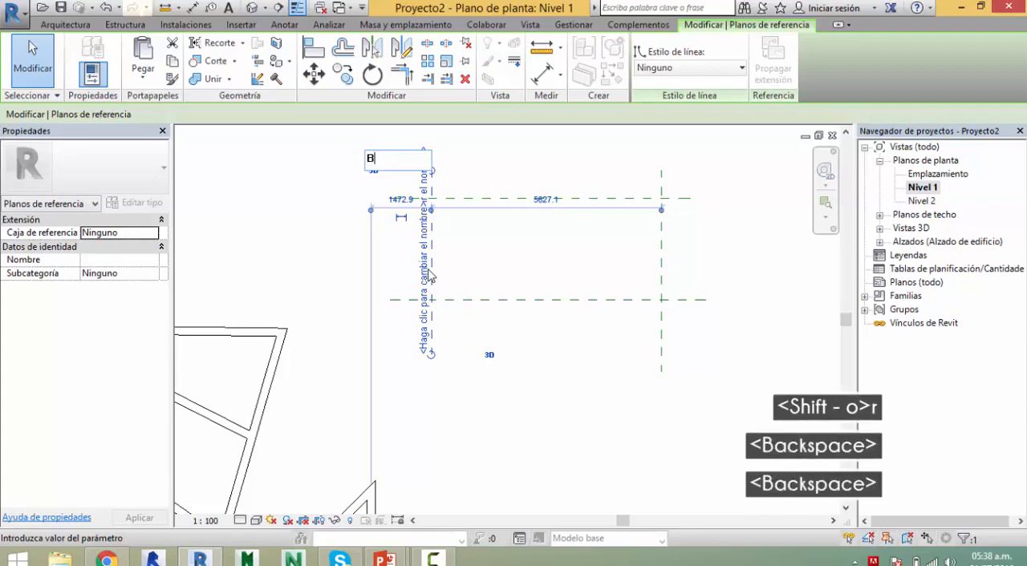
{"action": "type", "text": "orde de Tanque"}
{"action": "key", "text": "Return"}
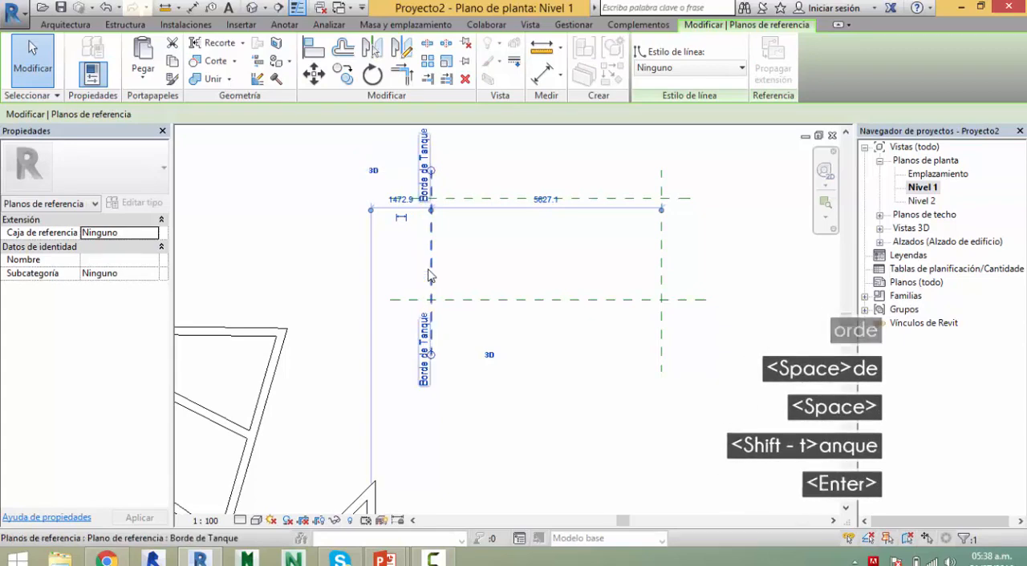
{"action": "key", "text": "Escape"}
{"action": "key", "text": "Escape"}
Step: Draw a closed chain of four Genérico - 200 mm walls through the intersections of the reference planes
{"action": "scroll", "coordinate": [513, 298], "scroll_direction": "up", "scroll_amount": 3}
{"action": "middle_click_drag", "start_coordinate": [513, 298], "coordinate": [470, 321]}
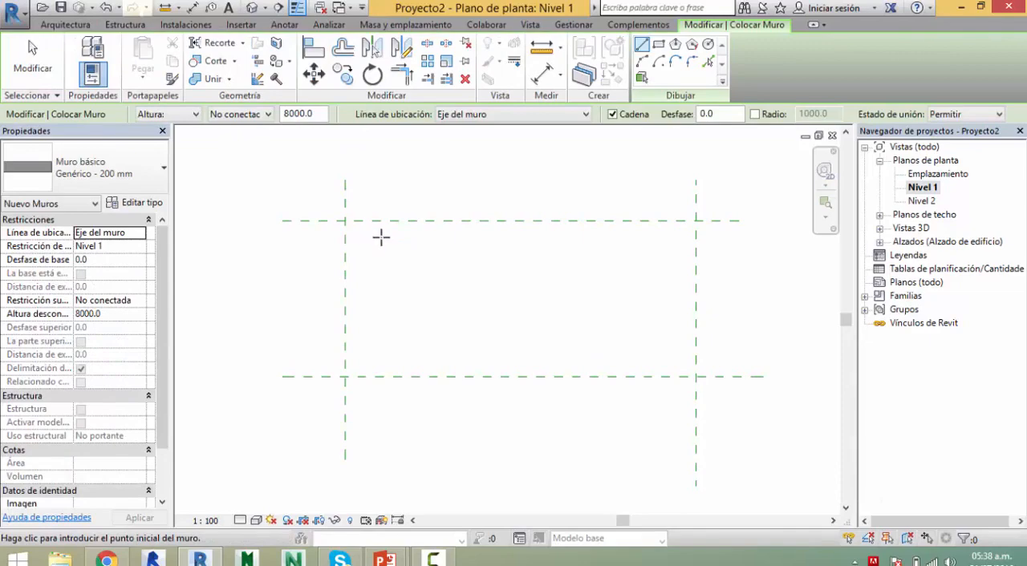
{"action": "left_click", "coordinate": [344, 221]}
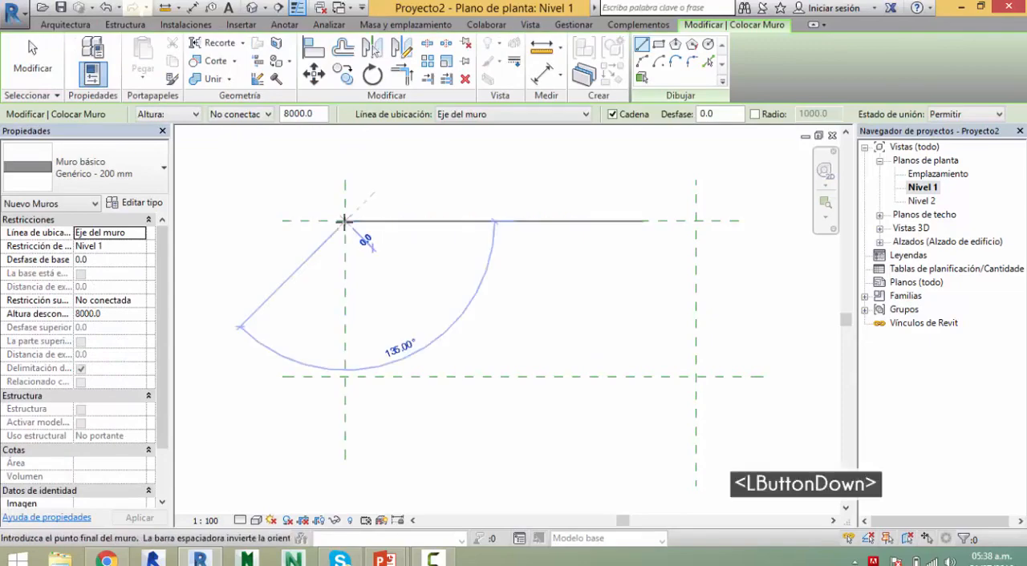
{"action": "left_click", "coordinate": [696, 221]}
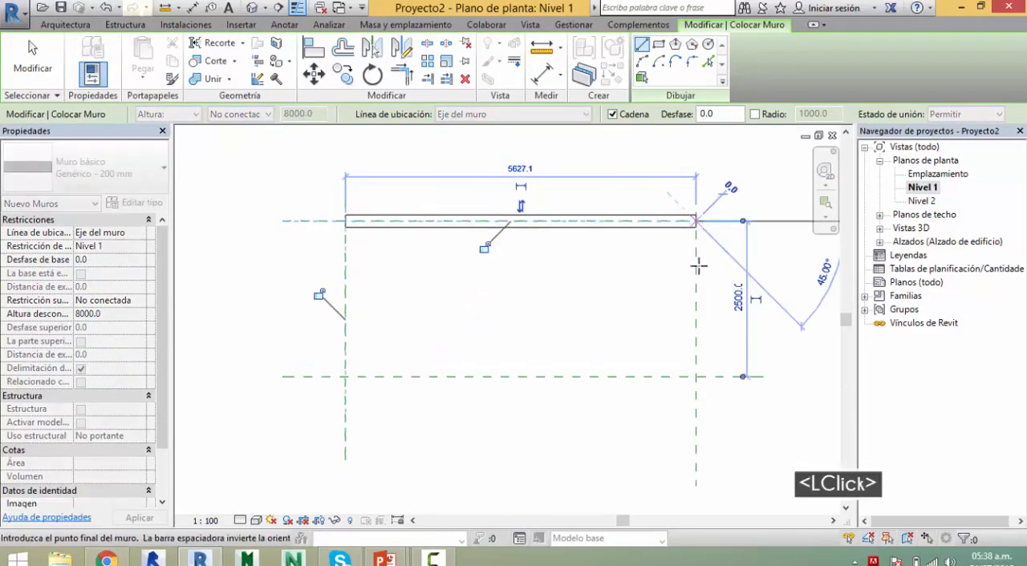
{"action": "left_click", "coordinate": [696, 375]}
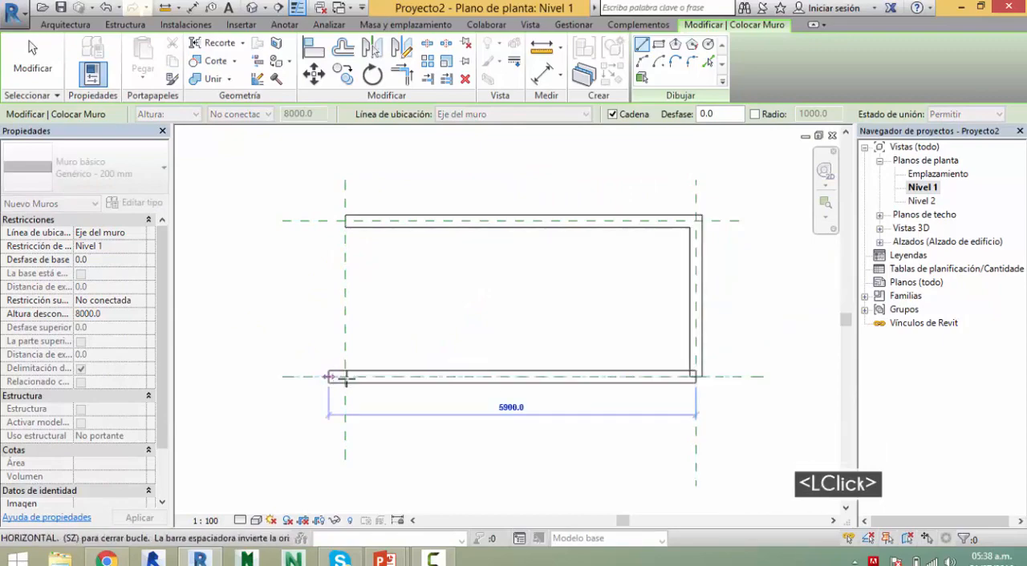
{"action": "left_click", "coordinate": [345, 376]}
{"action": "left_click", "coordinate": [344, 220]}
{"action": "key", "text": "Escape"}
{"action": "key", "text": "Escape"}
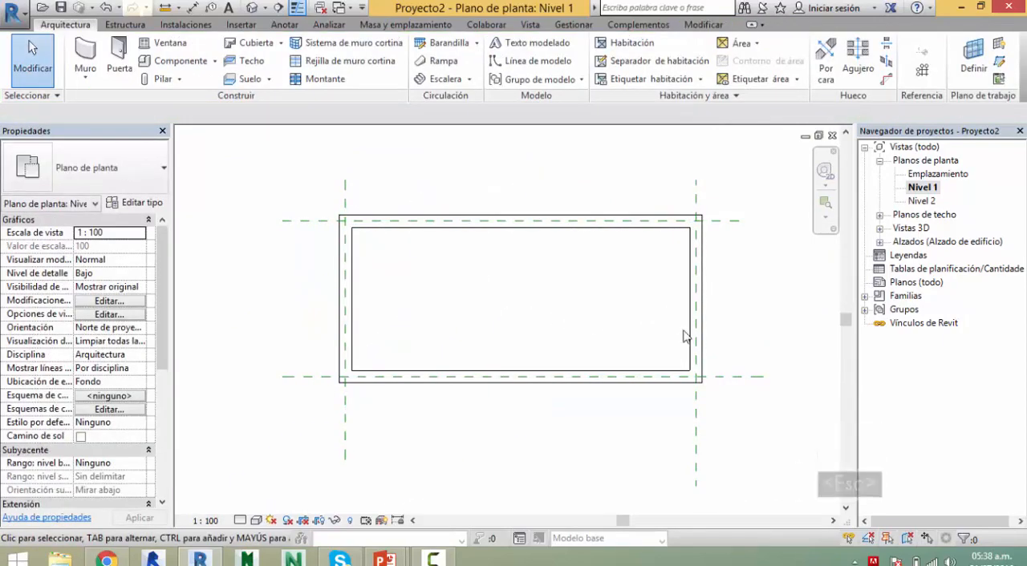
Step: Inspect the new rectangular wall enclosure in the 3D view and return to the Nivel 1 floor plan
{"action": "middle_click_drag", "start_coordinate": [478, 172], "coordinate": [416, 181]}
{"action": "left_click", "coordinate": [251, 8]}
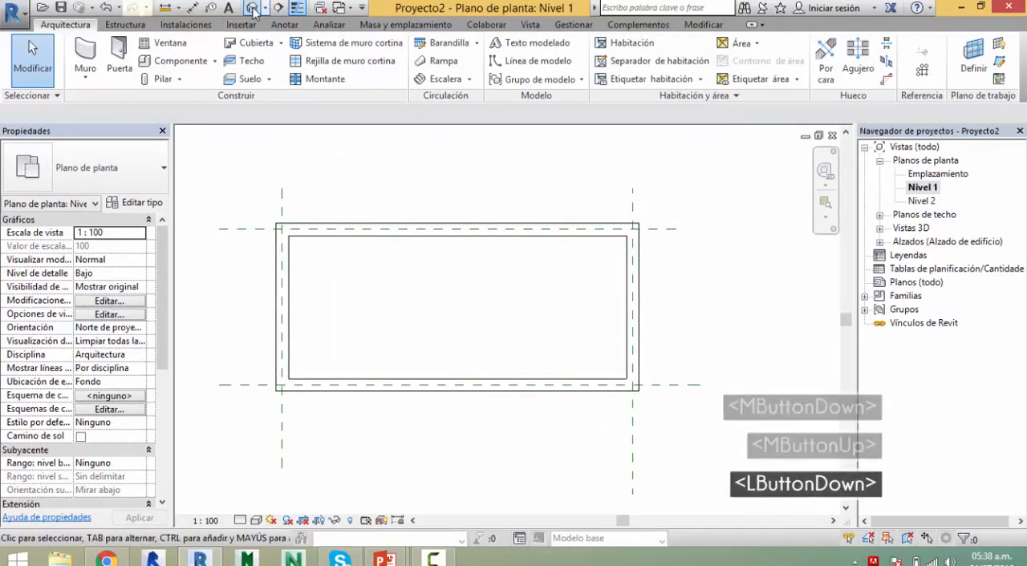
{"action": "scroll", "coordinate": [428, 353], "scroll_direction": "down", "scroll_amount": 7}
{"action": "middle_click_drag", "start_coordinate": [428, 353], "coordinate": [522, 393]}
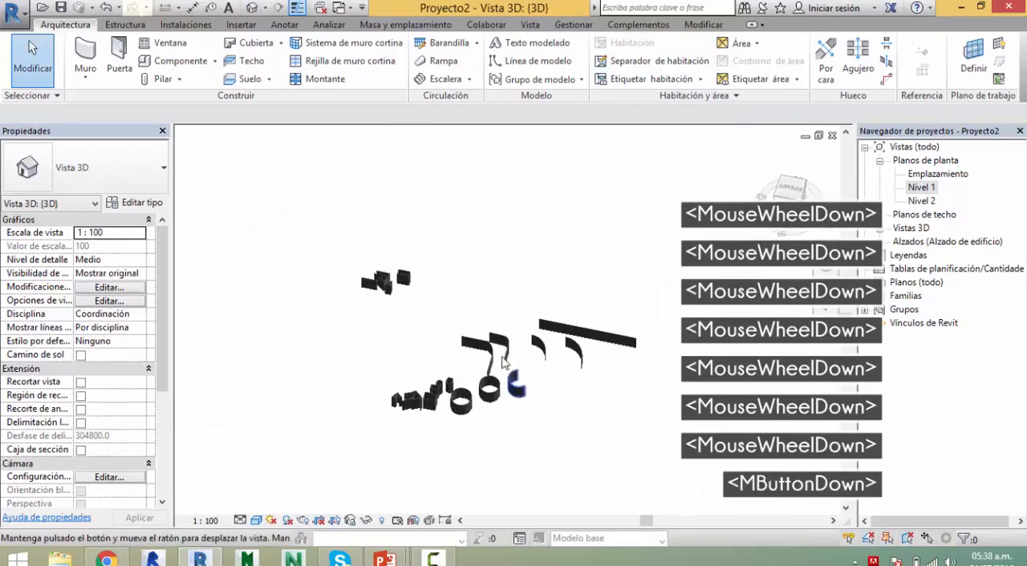
{"action": "scroll", "coordinate": [309, 252], "scroll_direction": "up", "scroll_amount": 12}
{"action": "middle_click_drag", "start_coordinate": [579, 312], "coordinate": [477, 270]}
{"action": "scroll", "coordinate": [476, 270], "scroll_direction": "up", "scroll_amount": 1}
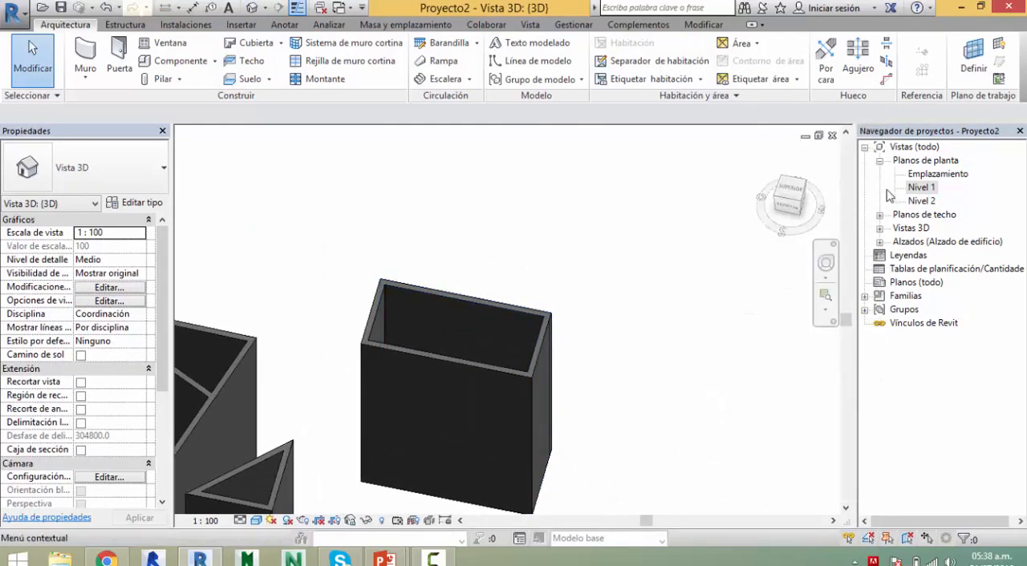
{"action": "double_click", "coordinate": [921, 188]}
{"action": "scroll", "coordinate": [545, 321], "scroll_direction": "down", "scroll_amount": 2}
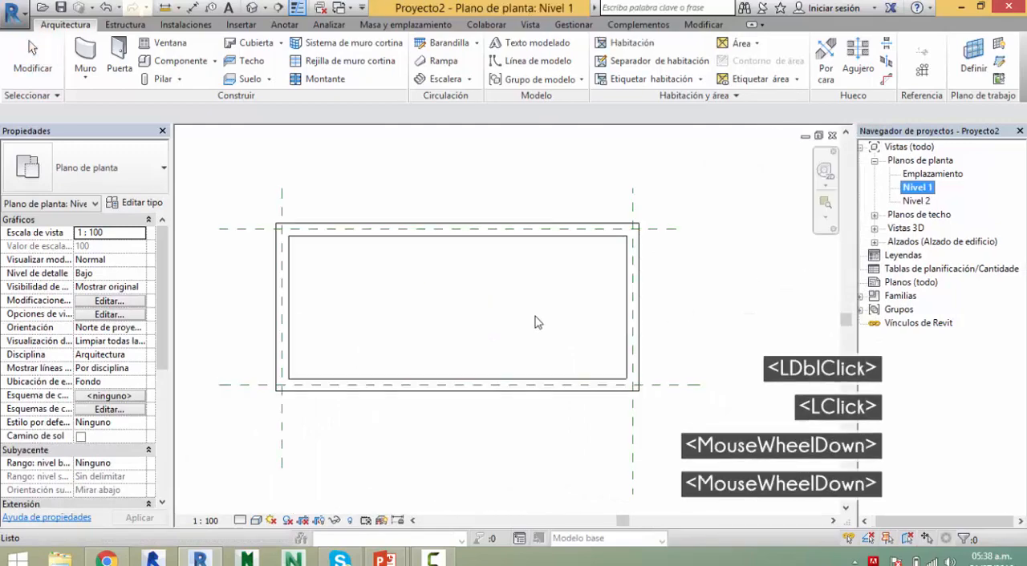
{"action": "middle_click", "coordinate": [578, 296]}
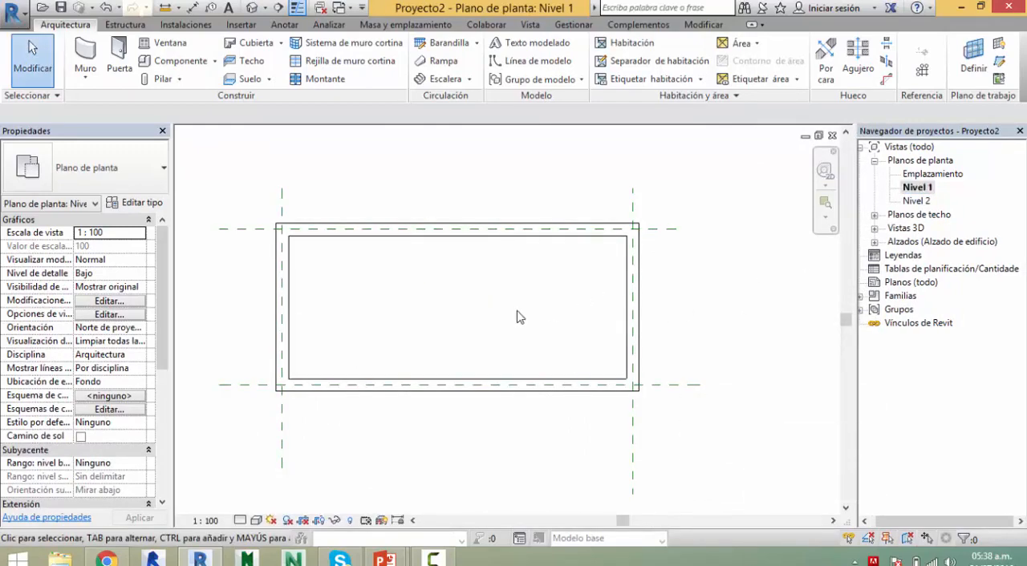
{"action": "scroll", "coordinate": [520, 318], "scroll_direction": "down", "scroll_amount": 6}
{"action": "middle_click_drag", "start_coordinate": [525, 284], "coordinate": [441, 245]}
{"action": "scroll", "coordinate": [473, 301], "scroll_direction": "up", "scroll_amount": 6}
{"action": "key", "text": "Escape"}
{"action": "key", "text": "Escape"}
{"action": "key", "text": "Escape"}
{"action": "key", "text": "g"}
{"action": "key", "text": "r"}
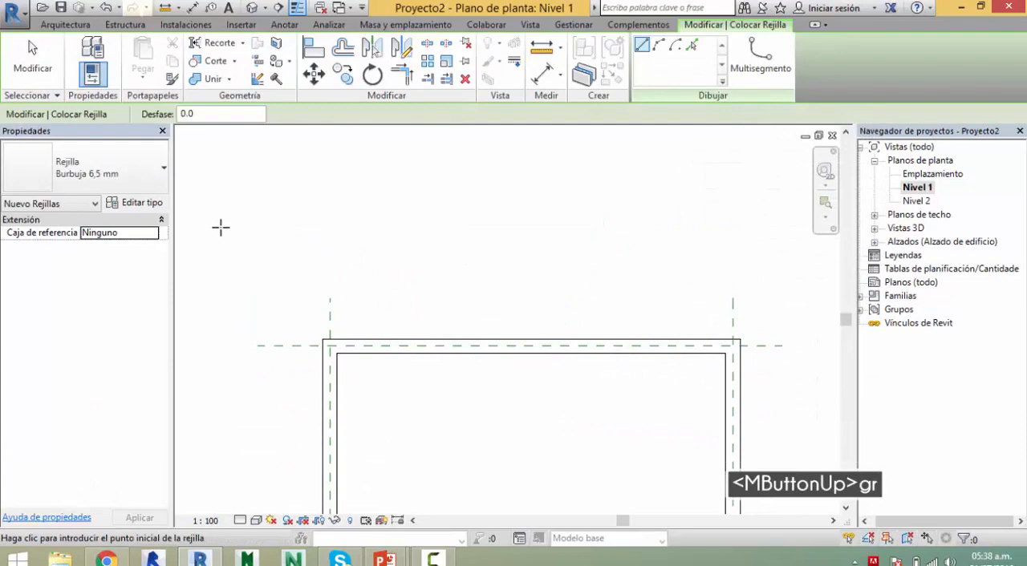
{"action": "double_click", "coordinate": [470, 238]}
{"action": "scroll", "coordinate": [519, 238], "scroll_direction": "down", "scroll_amount": 1}
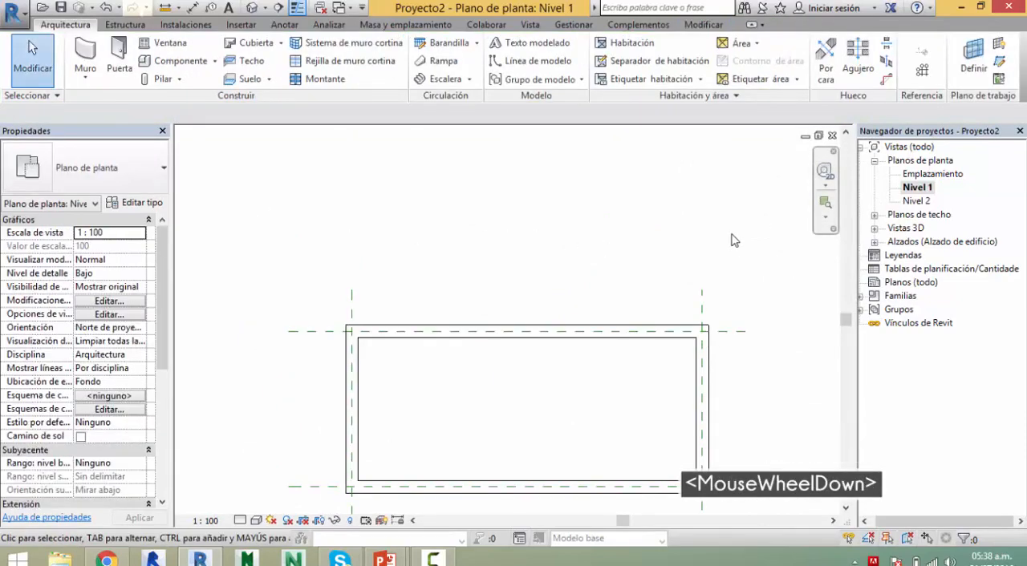
{"action": "key", "text": "Escape"}
Step: Draw a horizontal grid line of type Burbuja 6,5 mm above the rectangular wall enclosure, extending past both sides
{"action": "key", "text": "g"}
{"action": "key", "text": "r"}
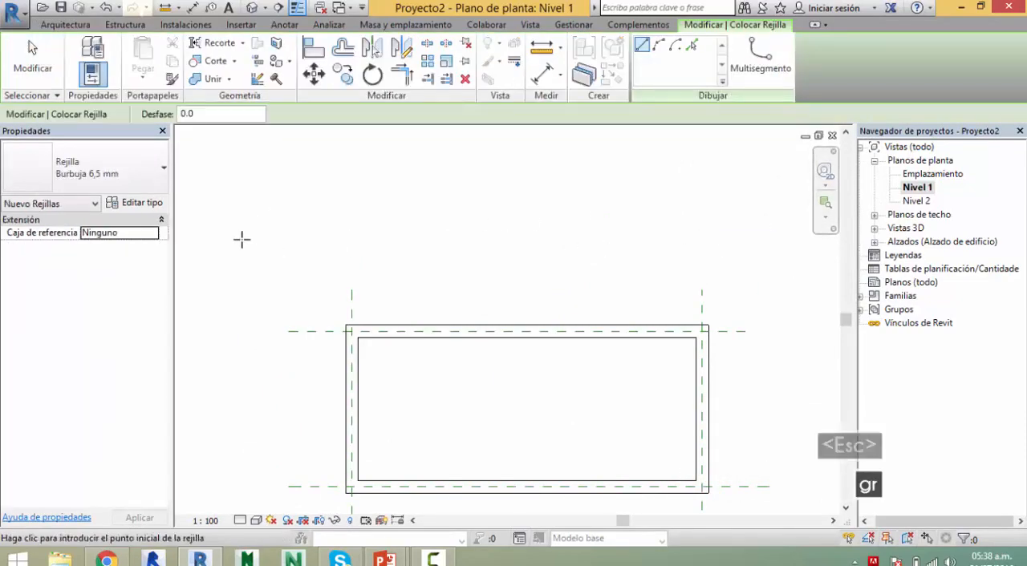
{"action": "left_click", "coordinate": [244, 238]}
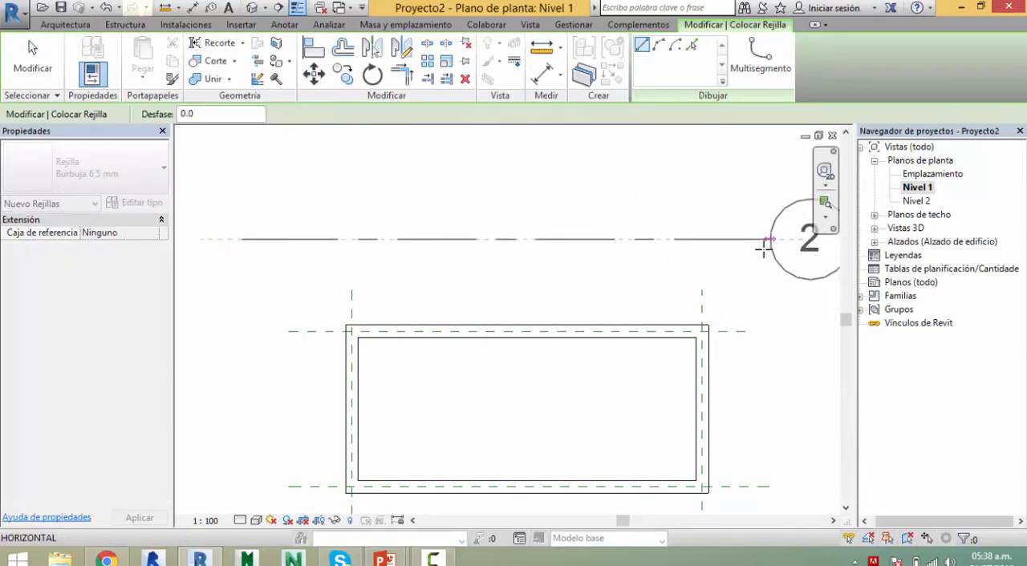
{"action": "scroll", "coordinate": [769, 245], "scroll_direction": "down", "scroll_amount": 1}
{"action": "middle_click", "coordinate": [763, 248]}
{"action": "left_click", "coordinate": [763, 243]}
{"action": "key", "text": "Escape"}
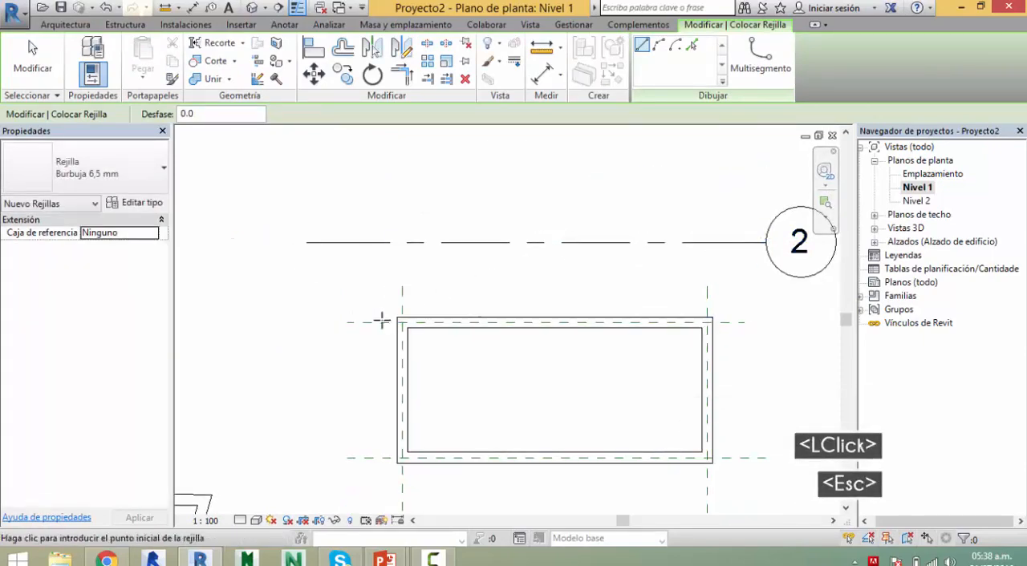
Step: Set the distance between the "Borde de Losa" reference plane and the horizontal grid line above it to 1500 mm
{"action": "key", "text": "Escape"}
{"action": "left_click", "coordinate": [380, 326]}
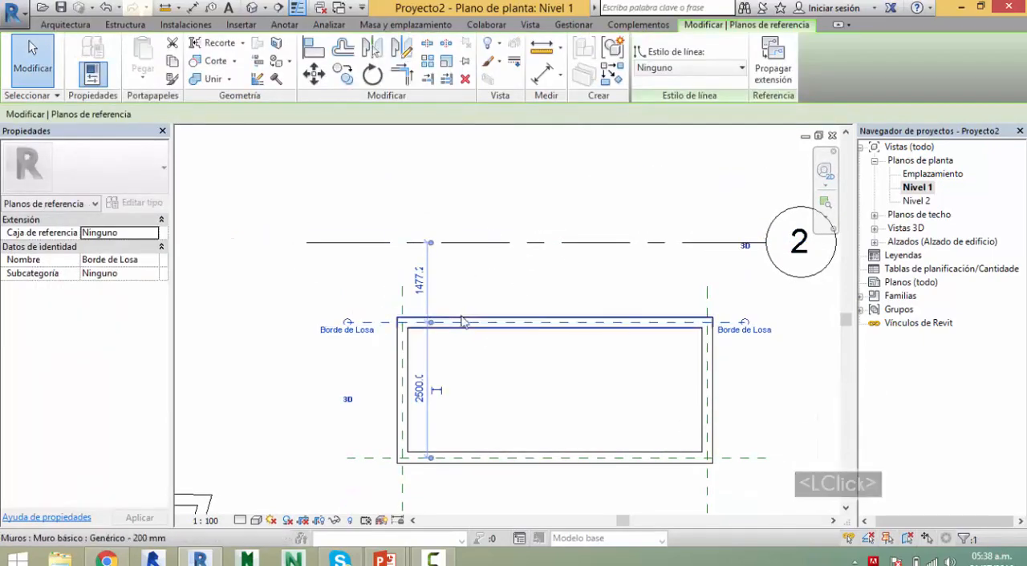
{"action": "scroll", "coordinate": [418, 335], "scroll_direction": "up", "scroll_amount": 2}
{"action": "scroll", "coordinate": [418, 335], "scroll_direction": "up", "scroll_amount": 1}
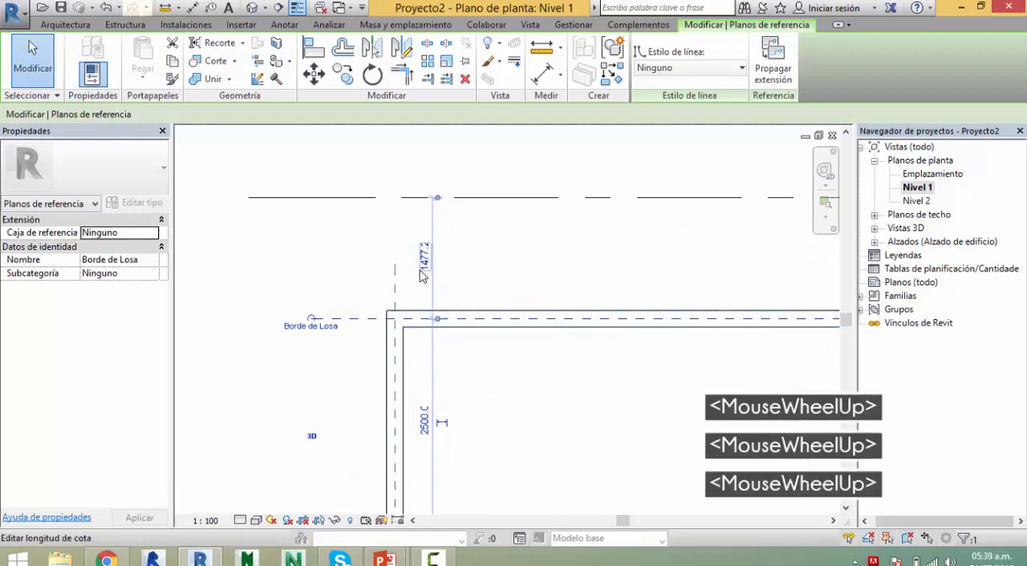
{"action": "left_click", "coordinate": [421, 267]}
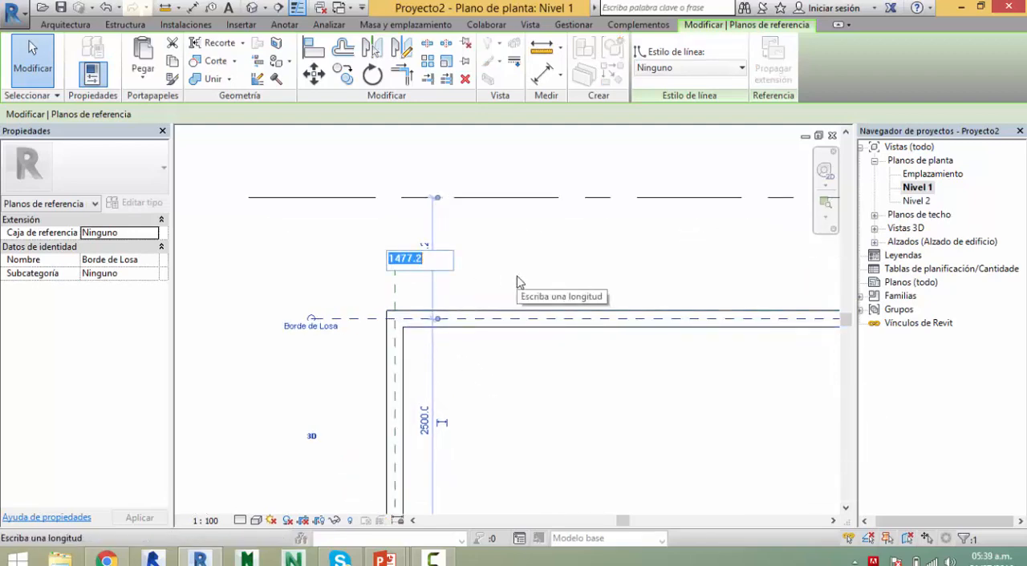
{"action": "key", "text": "Return"}
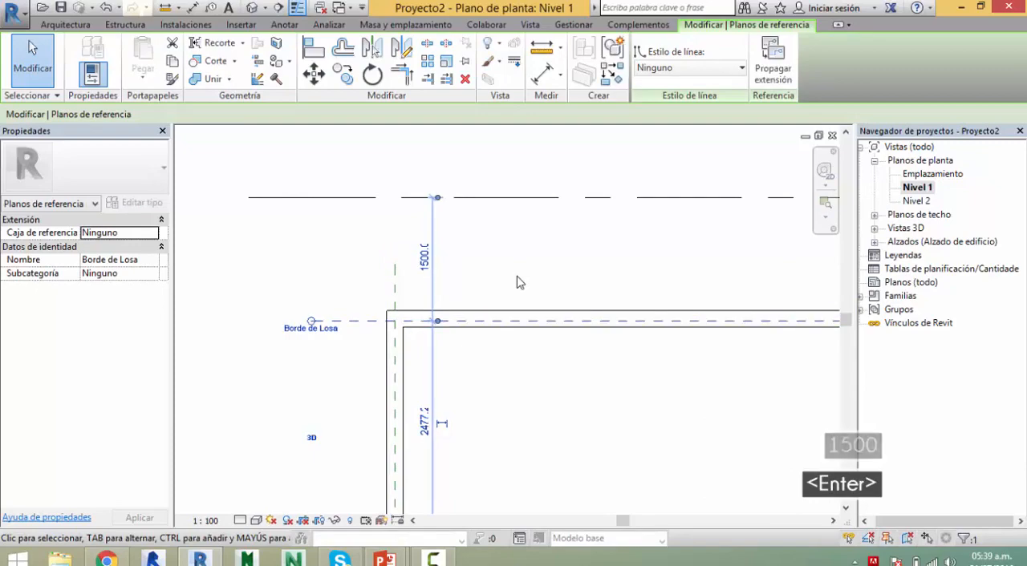
{"action": "key", "text": "Escape"}
Step: Delete the enclosure's upper wall and redraw it as a Genérico - 200 mm wall along the "Borde de Losa" reference plane
{"action": "middle_click_drag", "start_coordinate": [552, 259], "coordinate": [470, 236]}
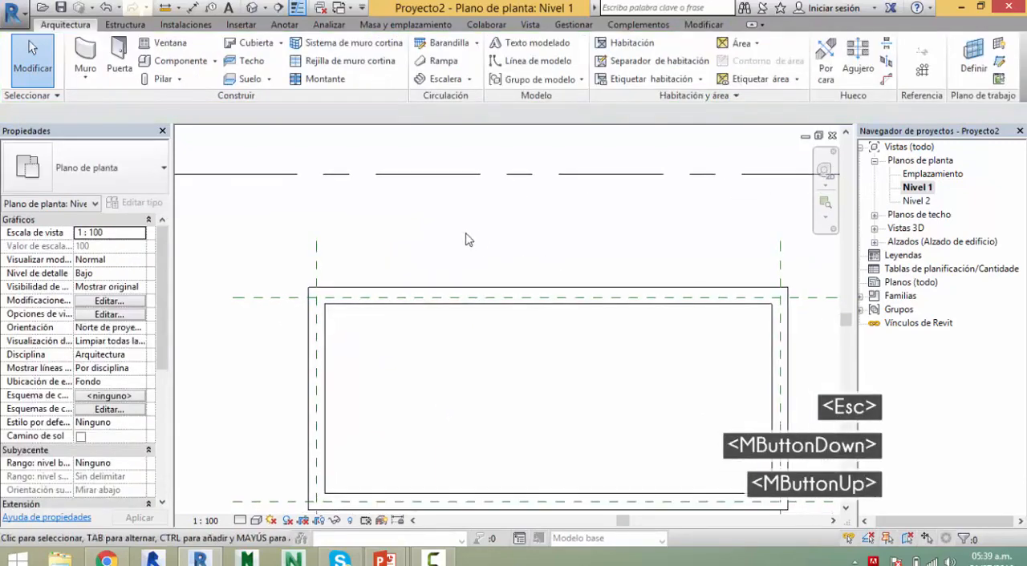
{"action": "left_click", "coordinate": [633, 293]}
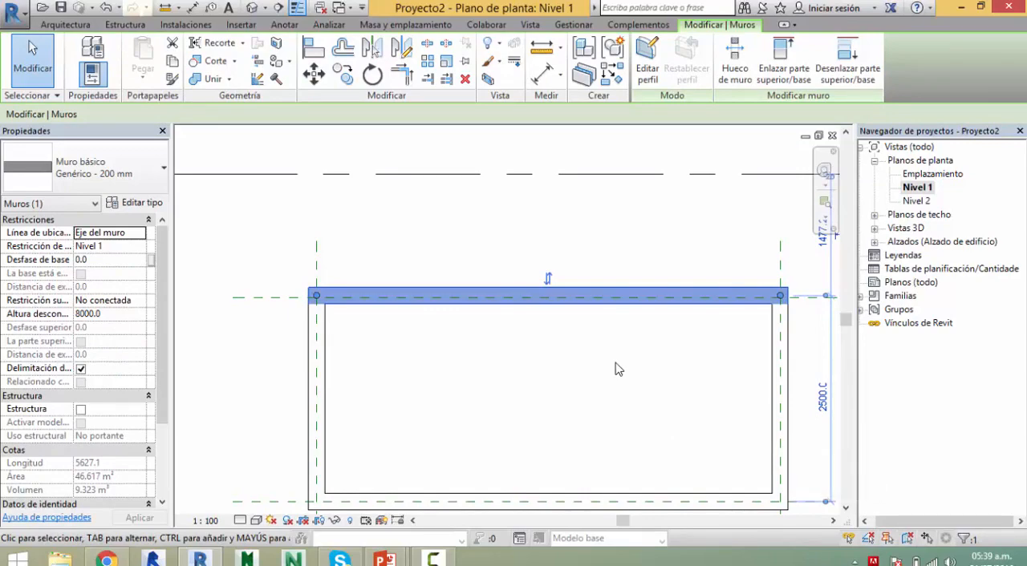
{"action": "key", "text": "Delete"}
{"action": "key", "text": "w"}
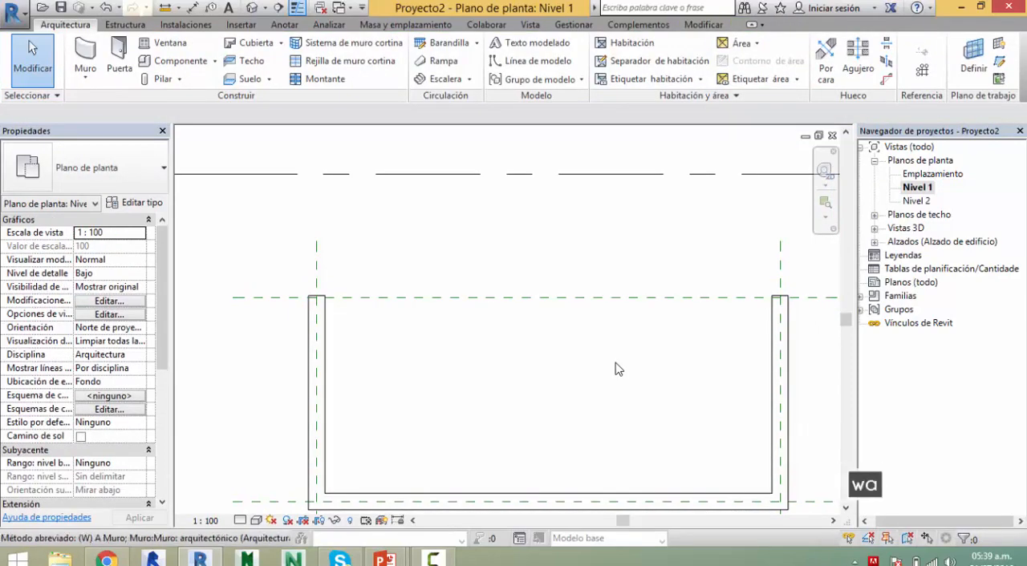
{"action": "key", "text": "a"}
{"action": "left_click", "coordinate": [316, 298]}
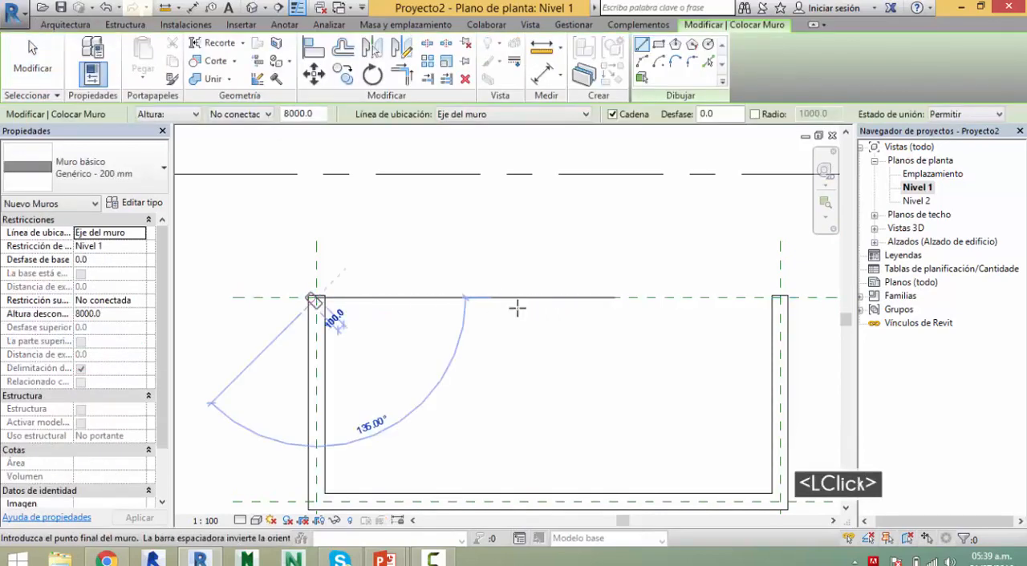
{"action": "left_click", "coordinate": [781, 298]}
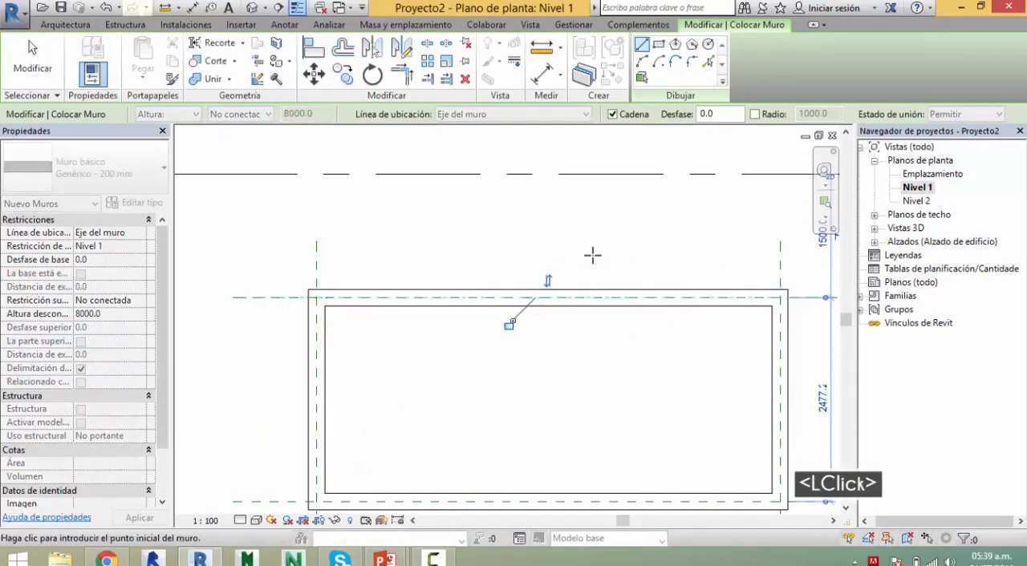
{"action": "key", "text": "Escape"}
{"action": "scroll", "coordinate": [515, 259], "scroll_direction": "up", "scroll_amount": 4}
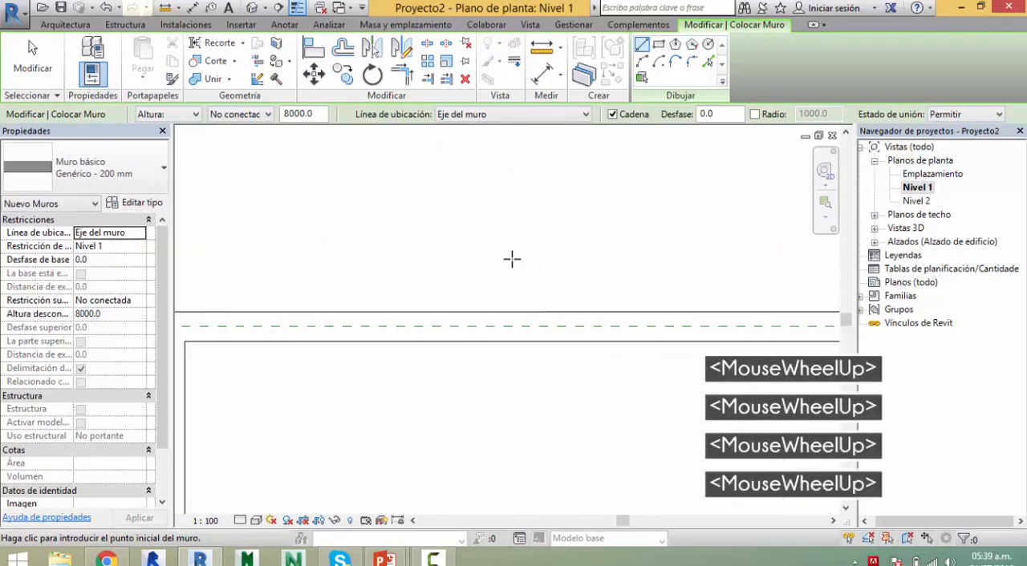
{"action": "scroll", "coordinate": [514, 259], "scroll_direction": "down", "scroll_amount": 5}
{"action": "key", "text": "Escape"}
{"action": "key", "text": "Escape"}
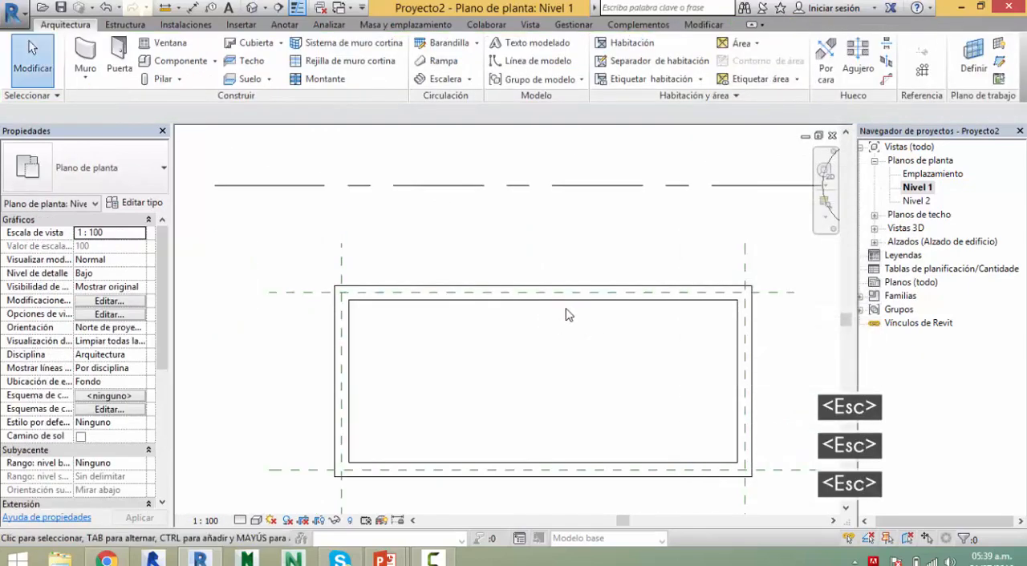
{"action": "left_click", "coordinate": [561, 305]}
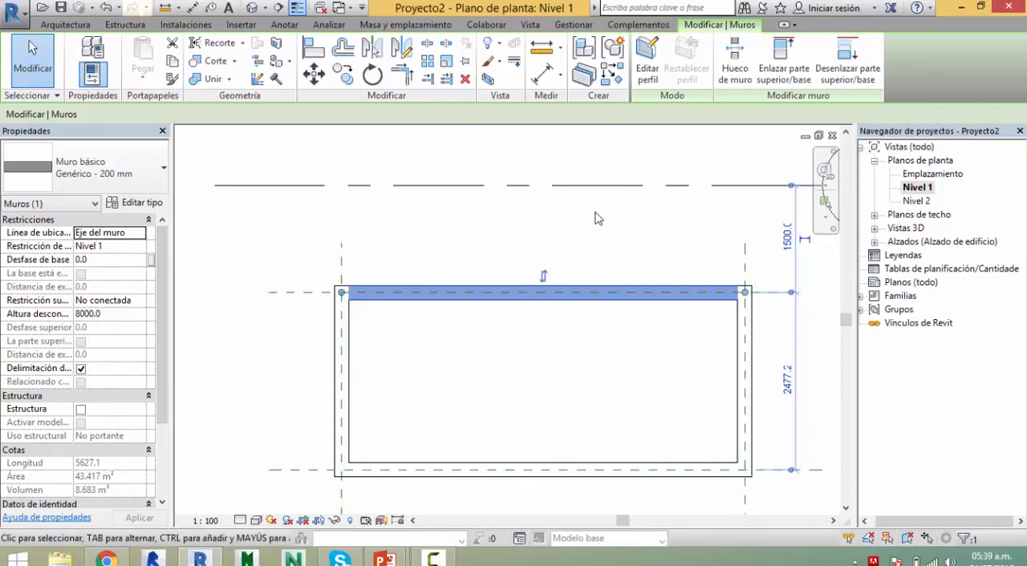
{"action": "key", "text": "alt+Tab"}
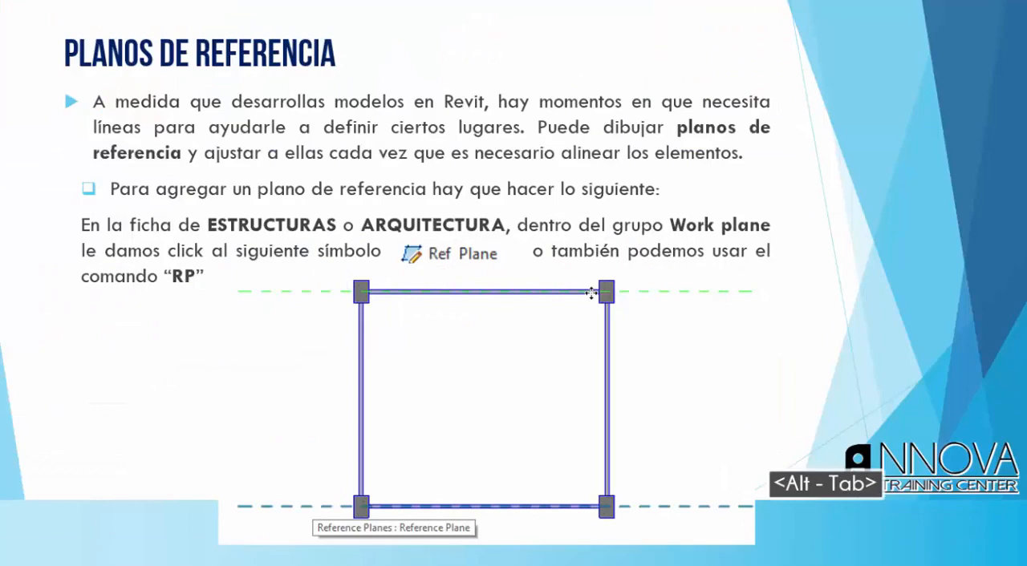
{"action": "key", "text": "Right"}
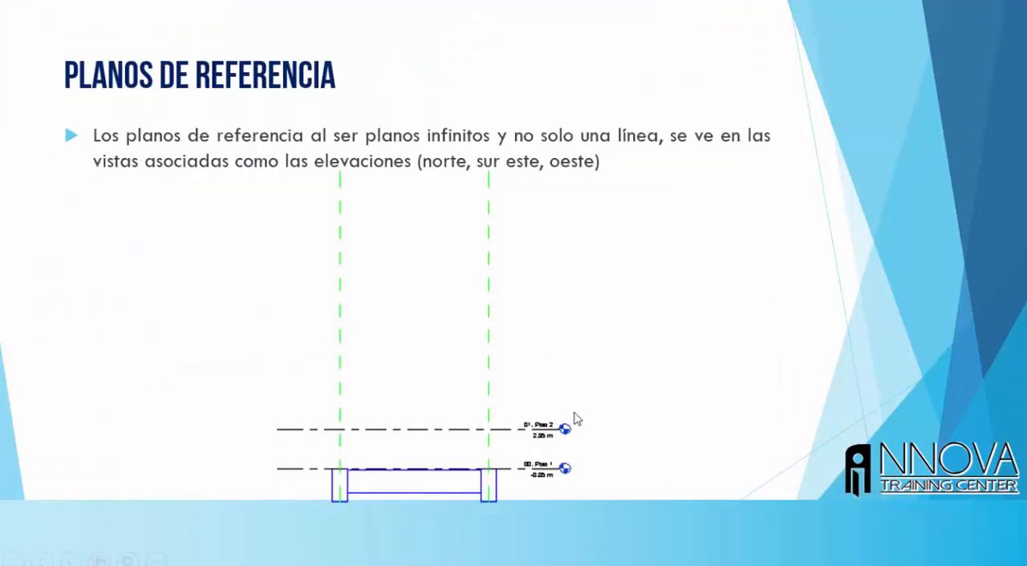
{"action": "key", "text": "alt+Tab"}
Step: Expand the building elevations in the project and open the Este elevation view
{"action": "scroll", "coordinate": [596, 390], "scroll_direction": "down", "scroll_amount": 3}
{"action": "middle_click_drag", "start_coordinate": [637, 277], "coordinate": [583, 268]}
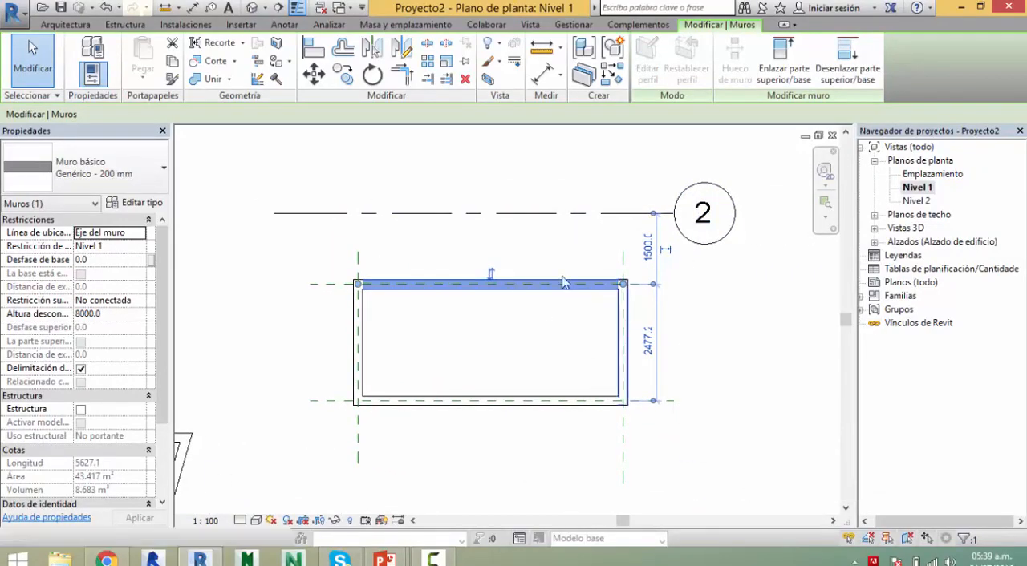
{"action": "double_click", "coordinate": [874, 245]}
{"action": "double_click", "coordinate": [887, 250]}
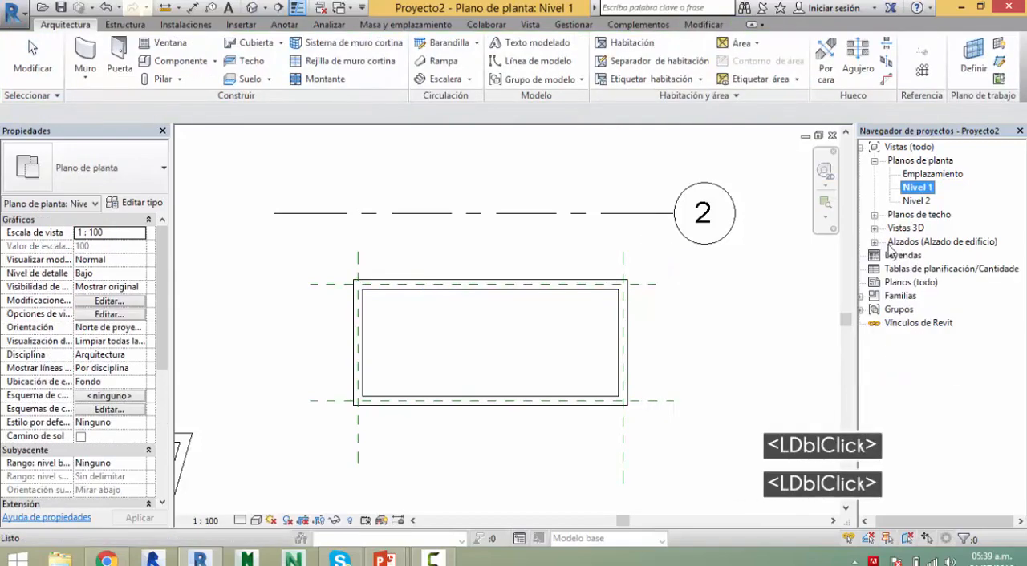
{"action": "left_click", "coordinate": [875, 243]}
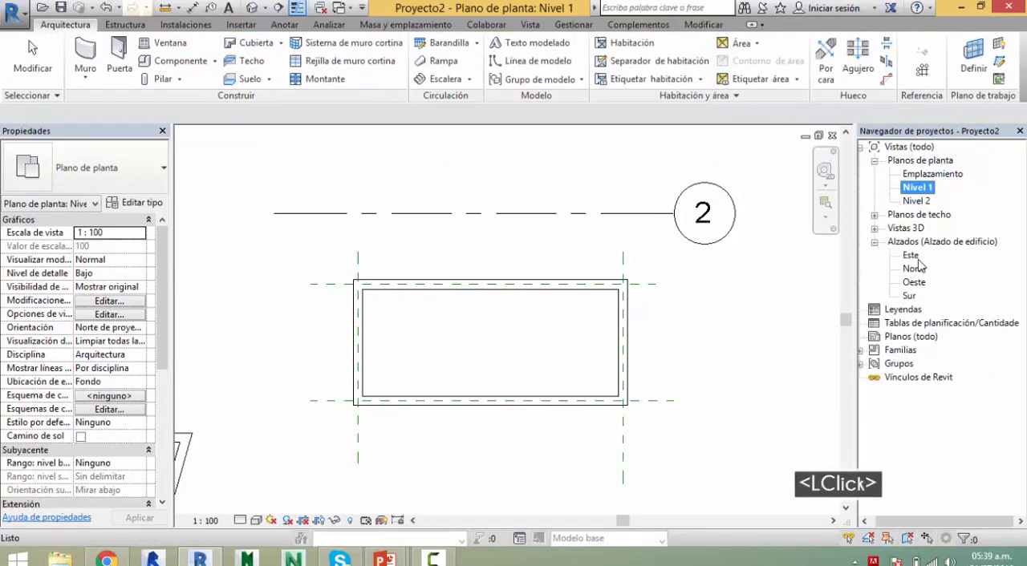
{"action": "left_click", "coordinate": [914, 257]}
{"action": "double_click", "coordinate": [915, 257]}
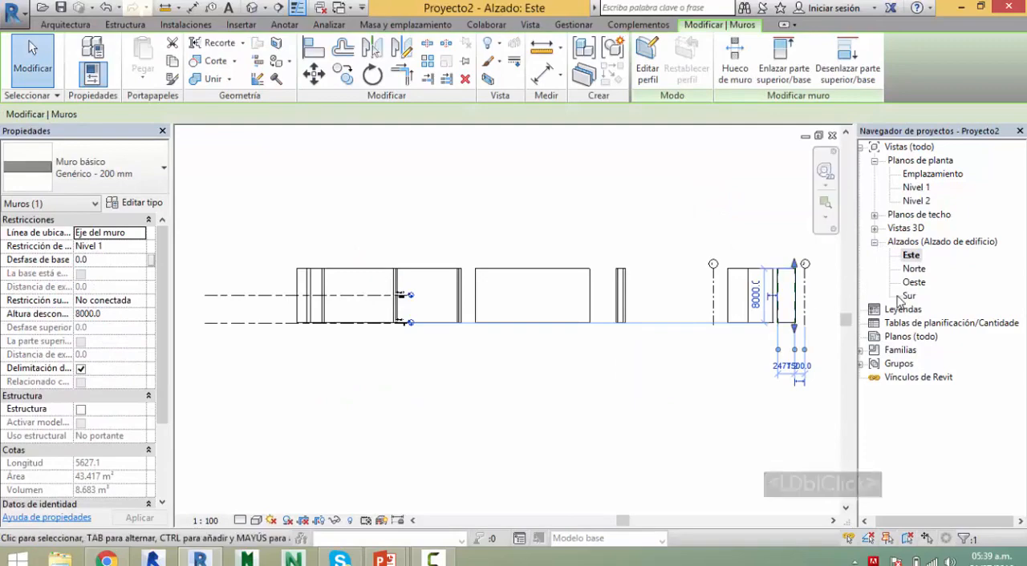
Step: Clear the wall selection and examine the full extent of the Este elevation
{"action": "left_click", "coordinate": [913, 270]}
{"action": "left_click", "coordinate": [612, 407]}
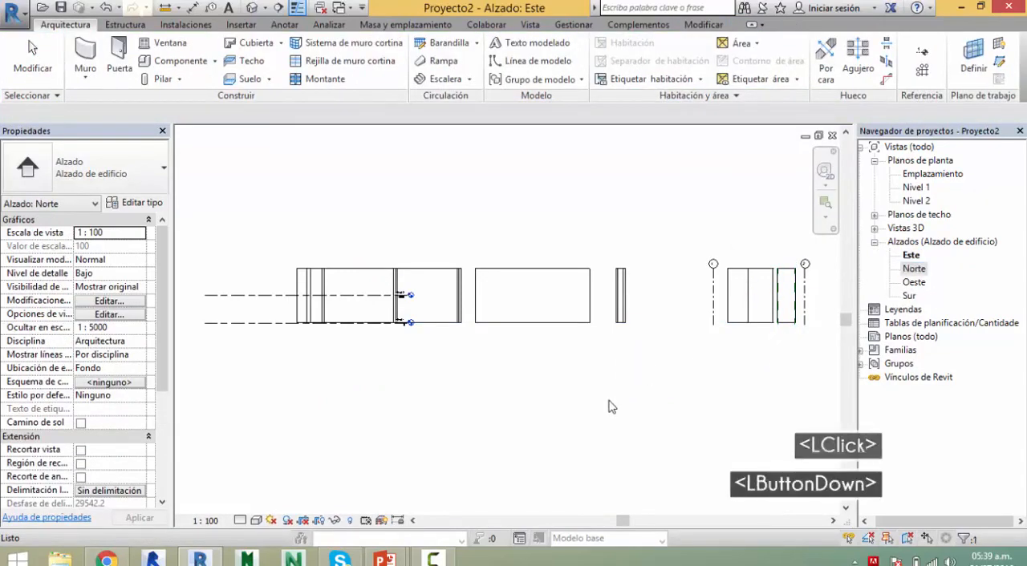
{"action": "key", "text": "Escape"}
{"action": "key", "text": "Escape"}
{"action": "scroll", "coordinate": [532, 390], "scroll_direction": "down", "scroll_amount": 4}
{"action": "middle_click", "coordinate": [493, 378]}
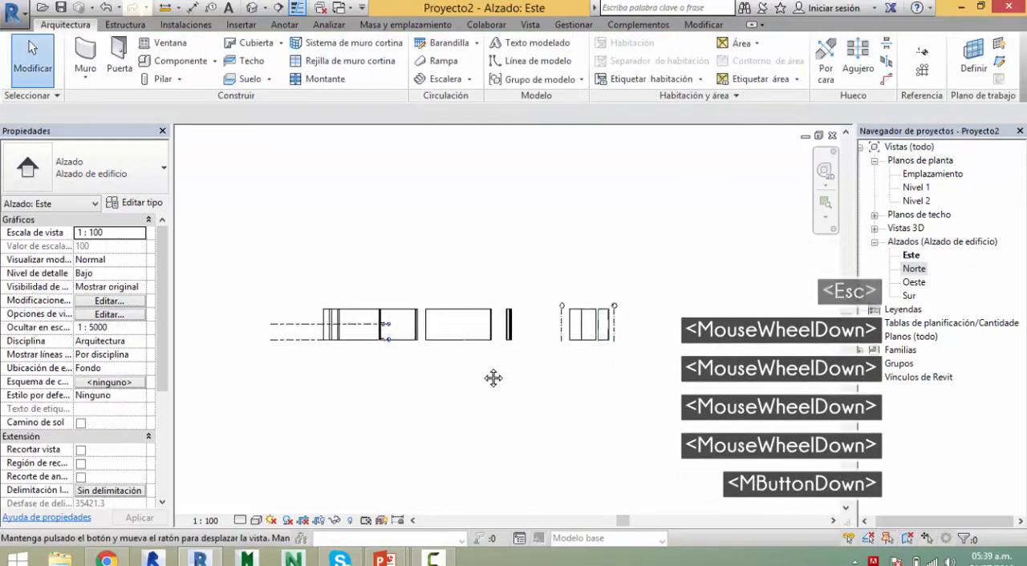
{"action": "key", "text": "Escape"}
{"action": "key", "text": "Escape"}
Step: Open the Norte elevation and examine the two vertical reference planes beside the walls
{"action": "double_click", "coordinate": [914, 282]}
{"action": "left_click", "coordinate": [917, 270]}
{"action": "double_click", "coordinate": [917, 274]}
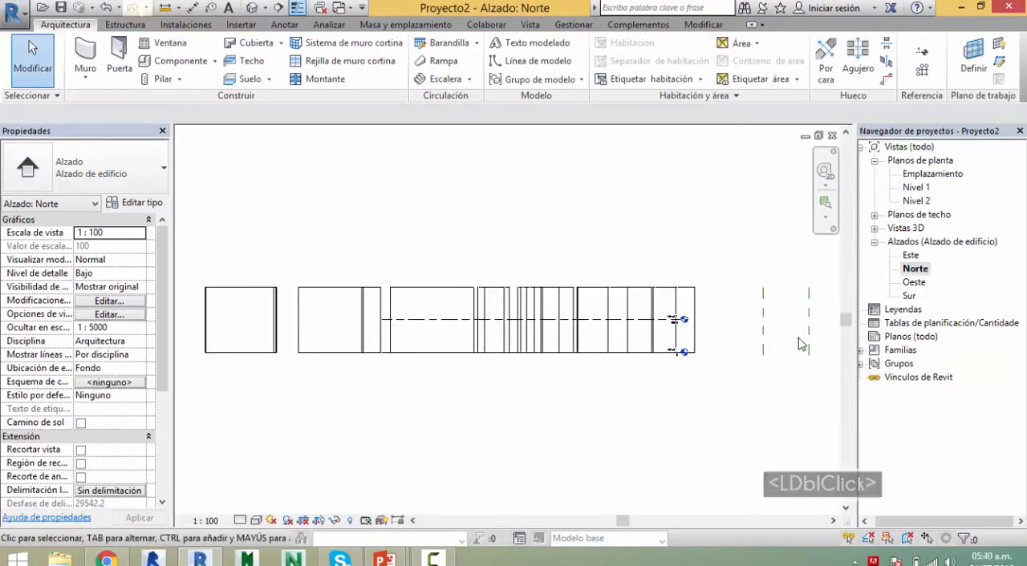
{"action": "middle_click_drag", "start_coordinate": [783, 342], "coordinate": [588, 363]}
{"action": "scroll", "coordinate": [557, 390], "scroll_direction": "up", "scroll_amount": 9}
{"action": "middle_click", "coordinate": [489, 390]}
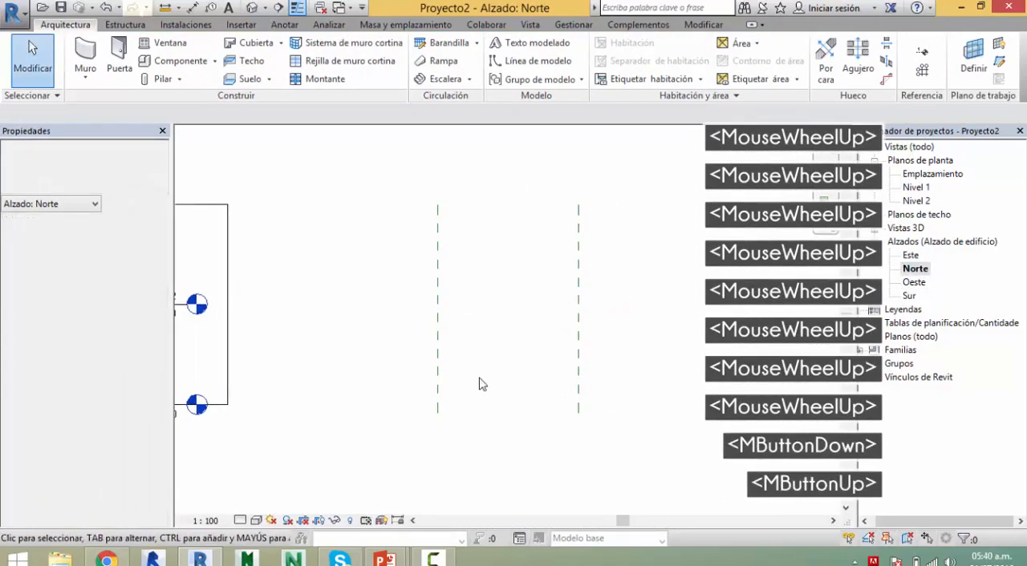
Step: Select the two vertical reference planes in the Norte elevation one at a time to check their names, then deselect them
{"action": "left_click", "coordinate": [438, 298]}
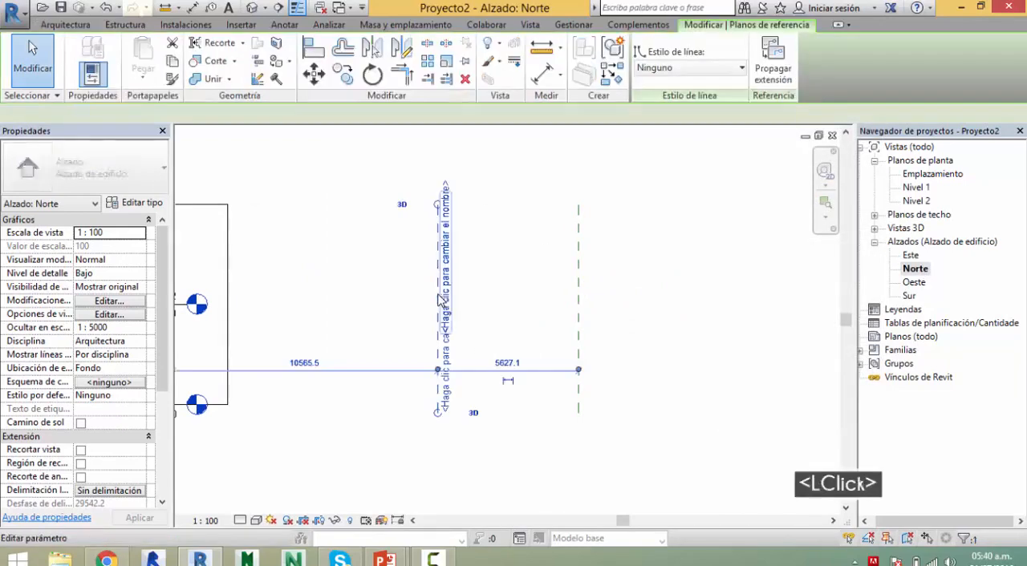
{"action": "key", "text": "Escape"}
{"action": "left_click", "coordinate": [579, 308]}
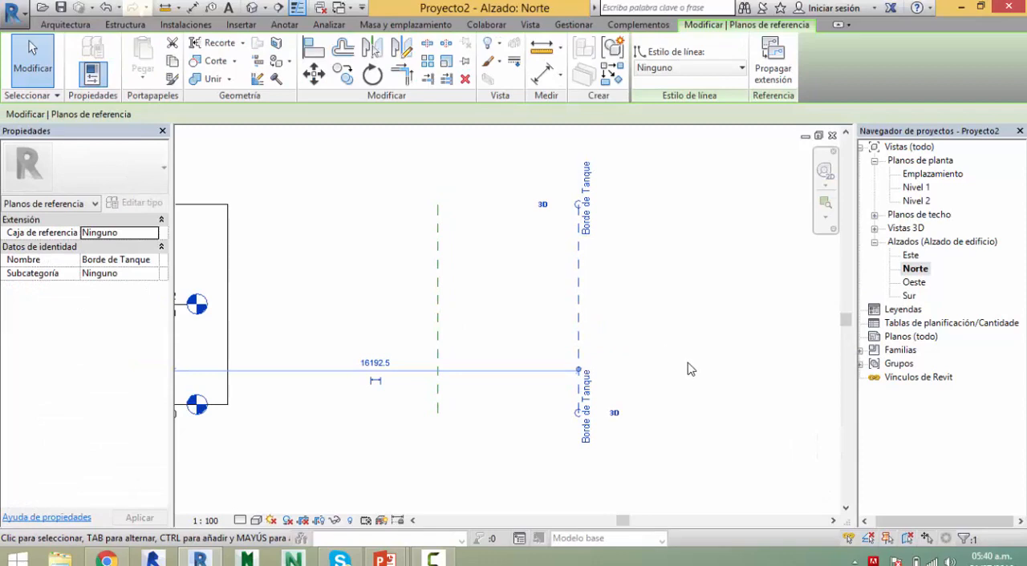
{"action": "key", "text": "Escape"}
{"action": "key", "text": "Escape"}
{"action": "key", "text": "Escape"}
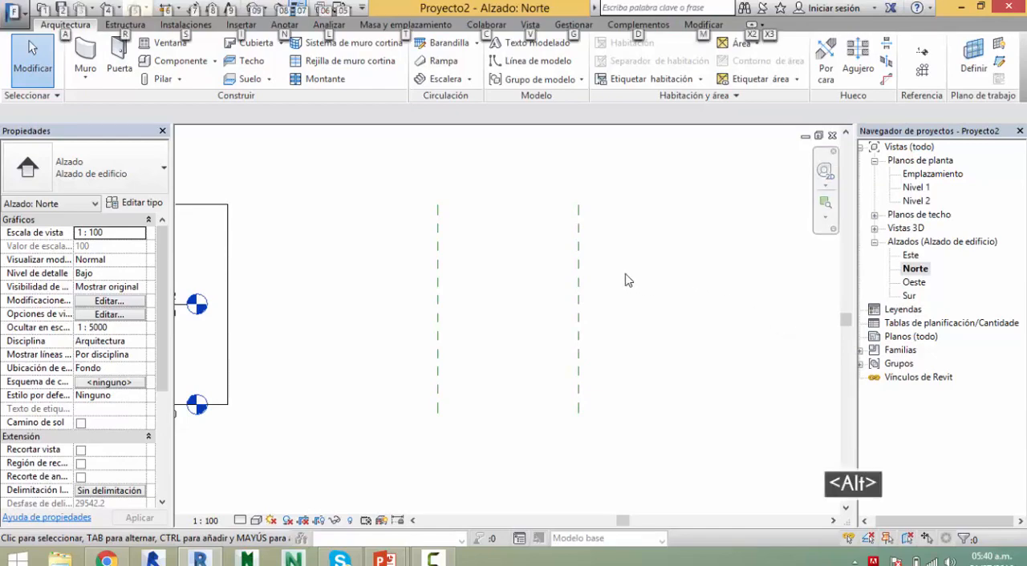
{"action": "key", "text": "alt+Tab"}
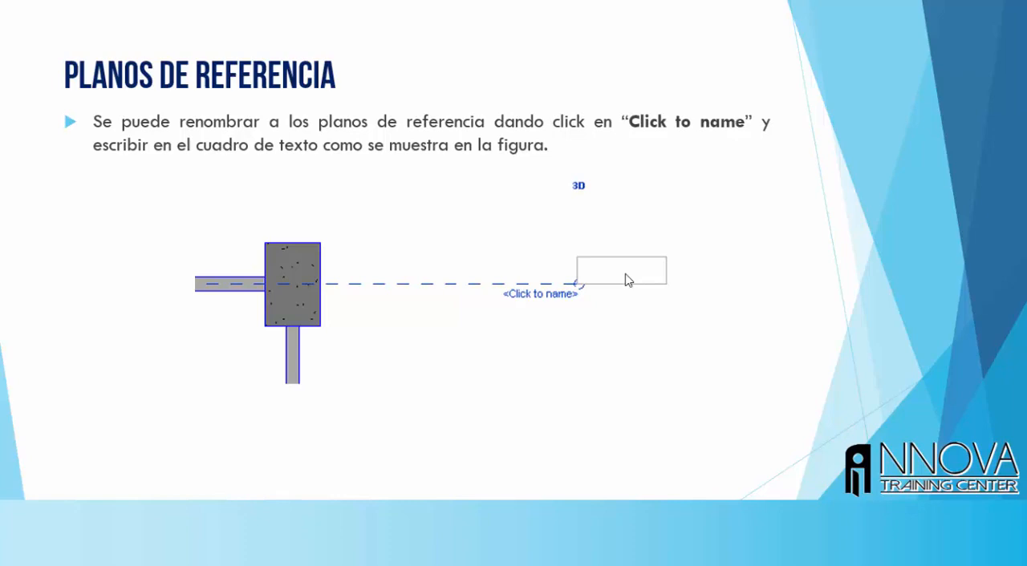
{"action": "key", "text": "Right"}
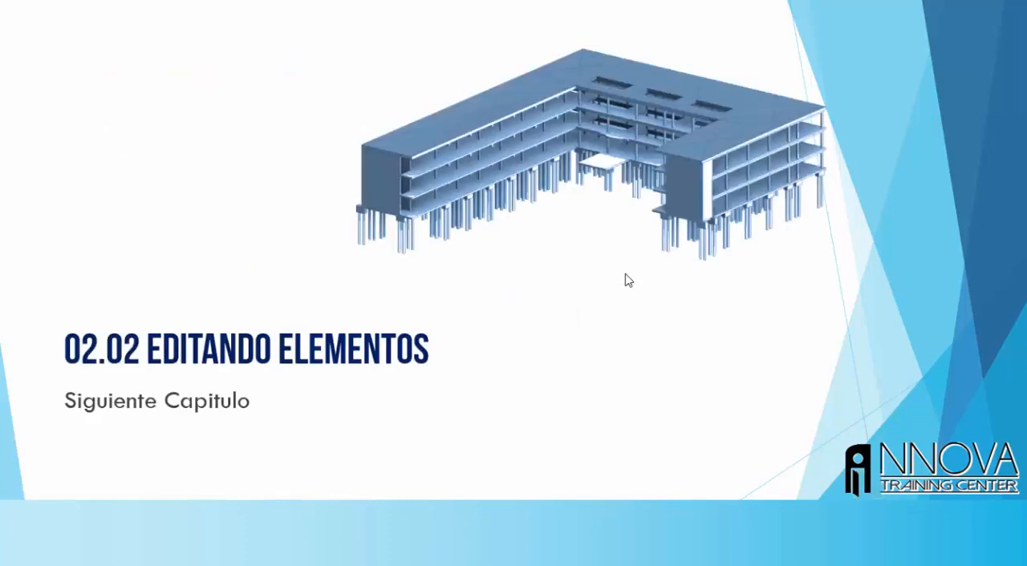